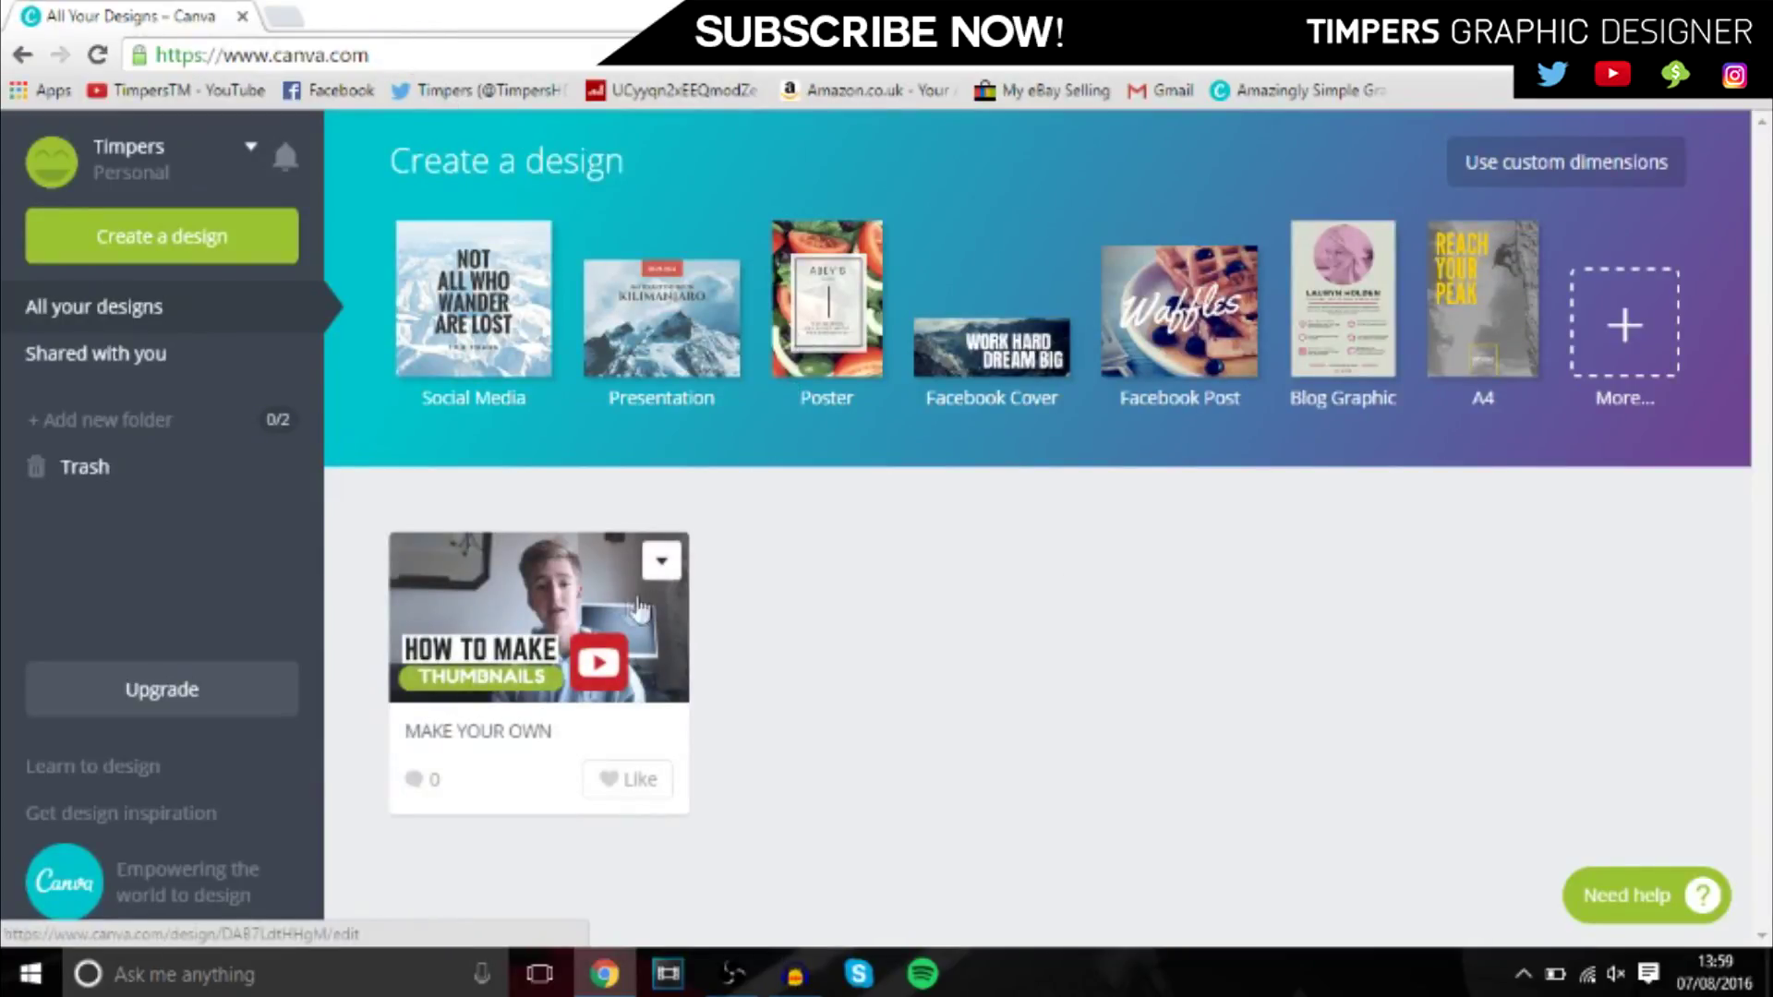
- After previewing the finished example, create a new custom-size design of 1280 × 720 px
{"action": "left_click", "coordinate": [590, 609]}
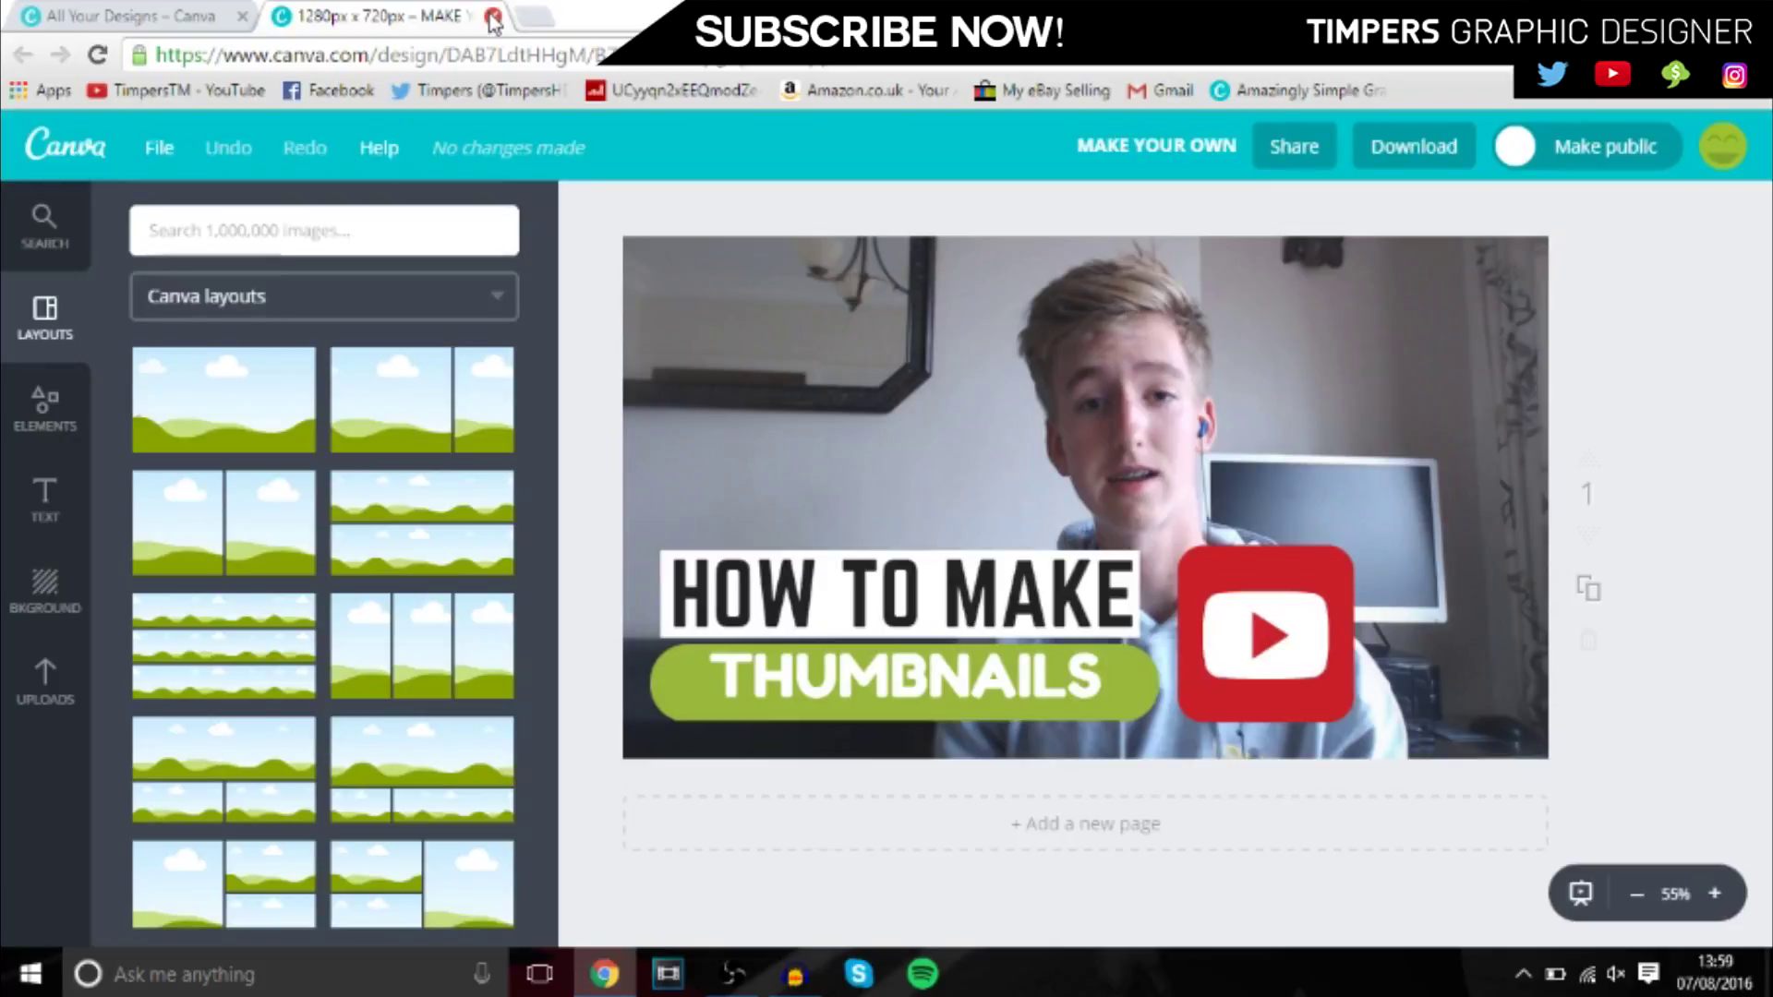
{"action": "left_click", "coordinate": [492, 19]}
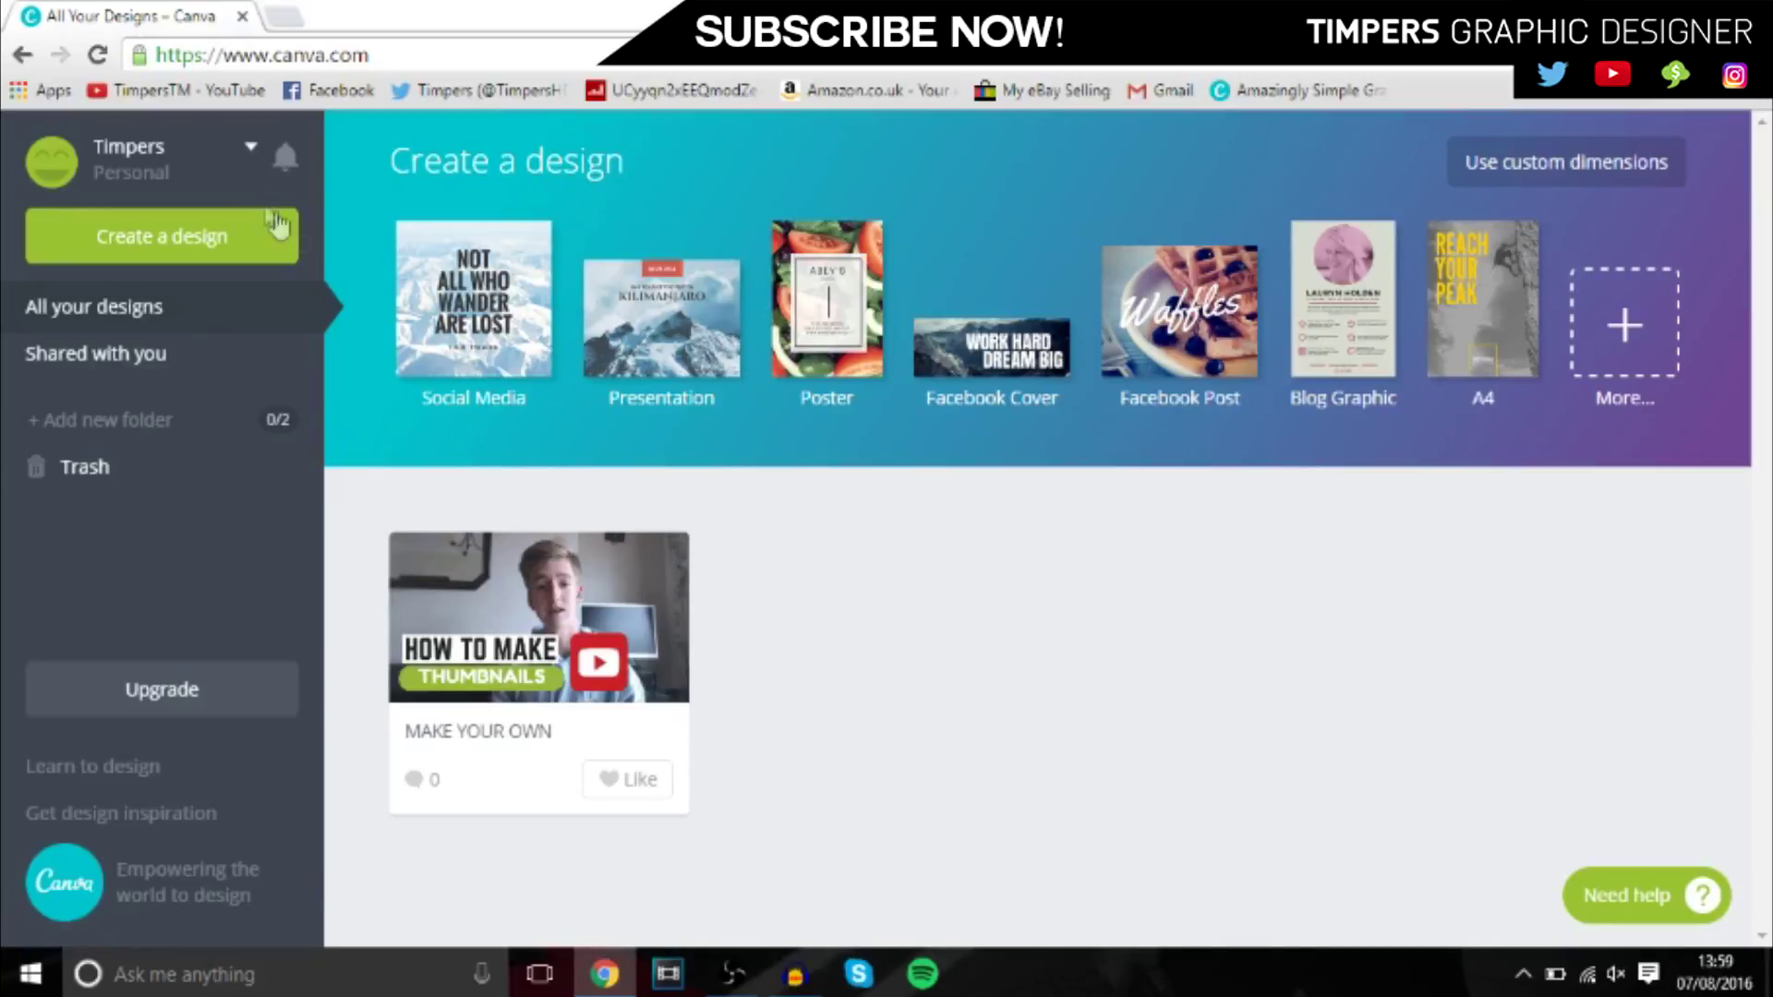
{"action": "left_click", "coordinate": [163, 249]}
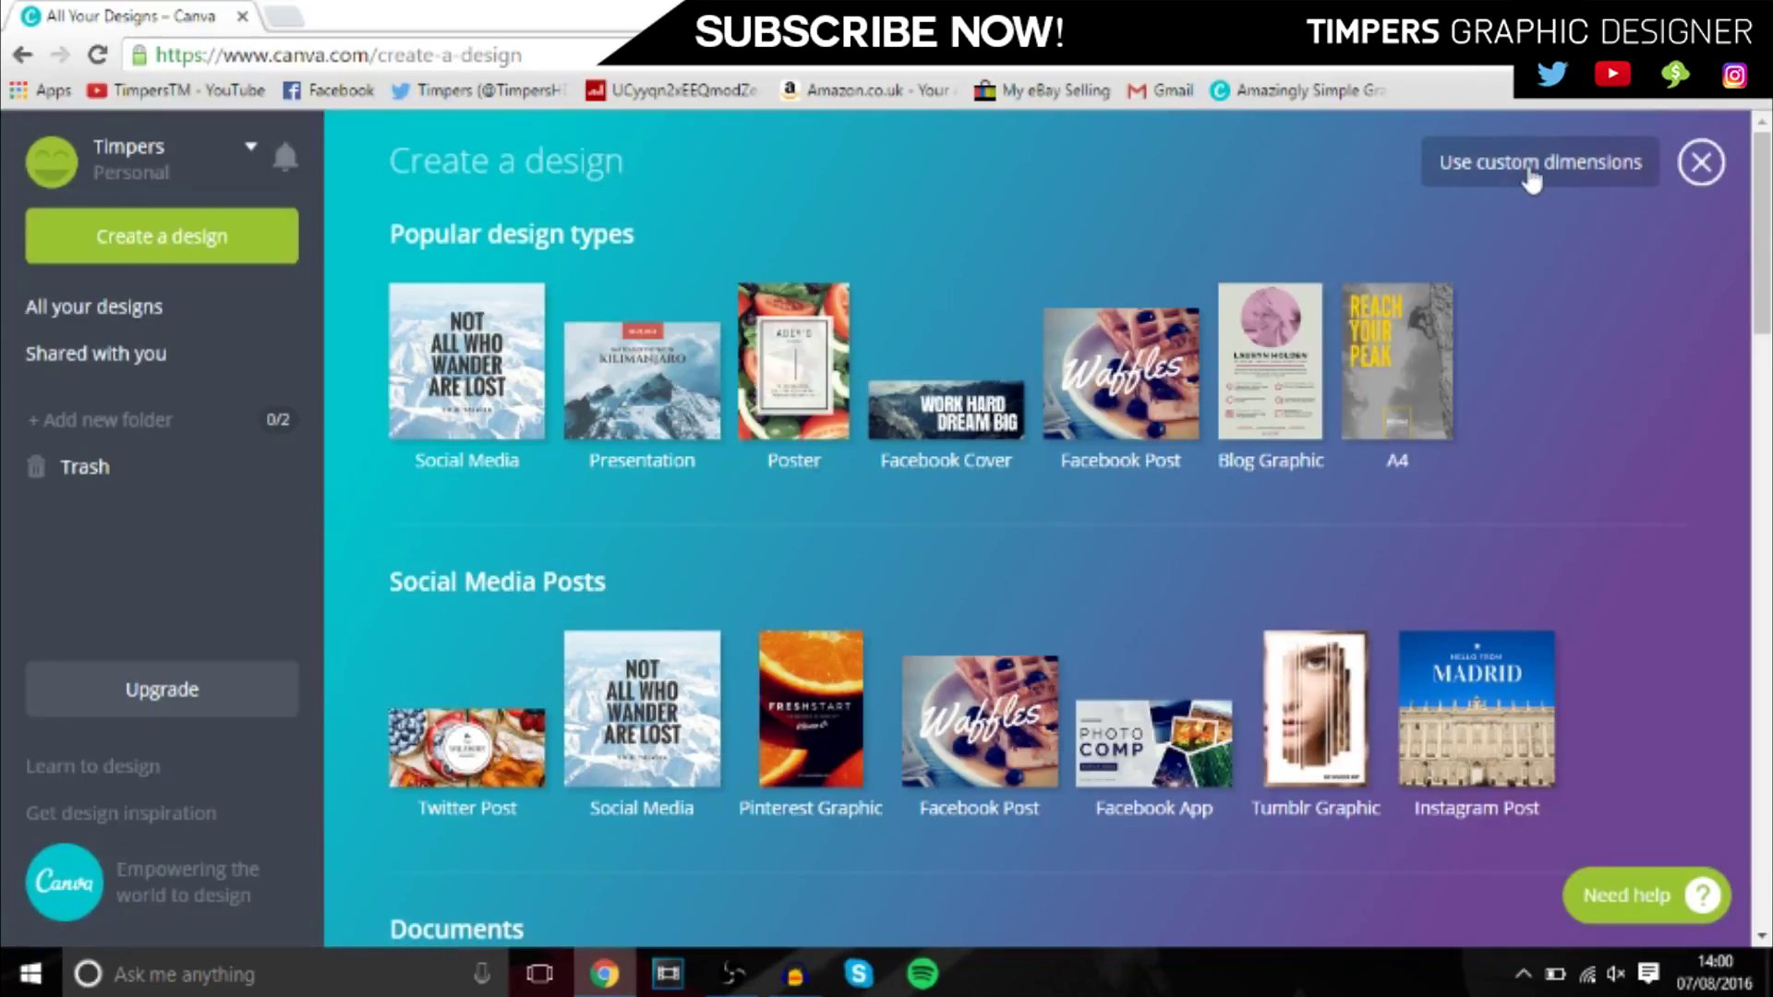
{"action": "left_click", "coordinate": [1581, 183]}
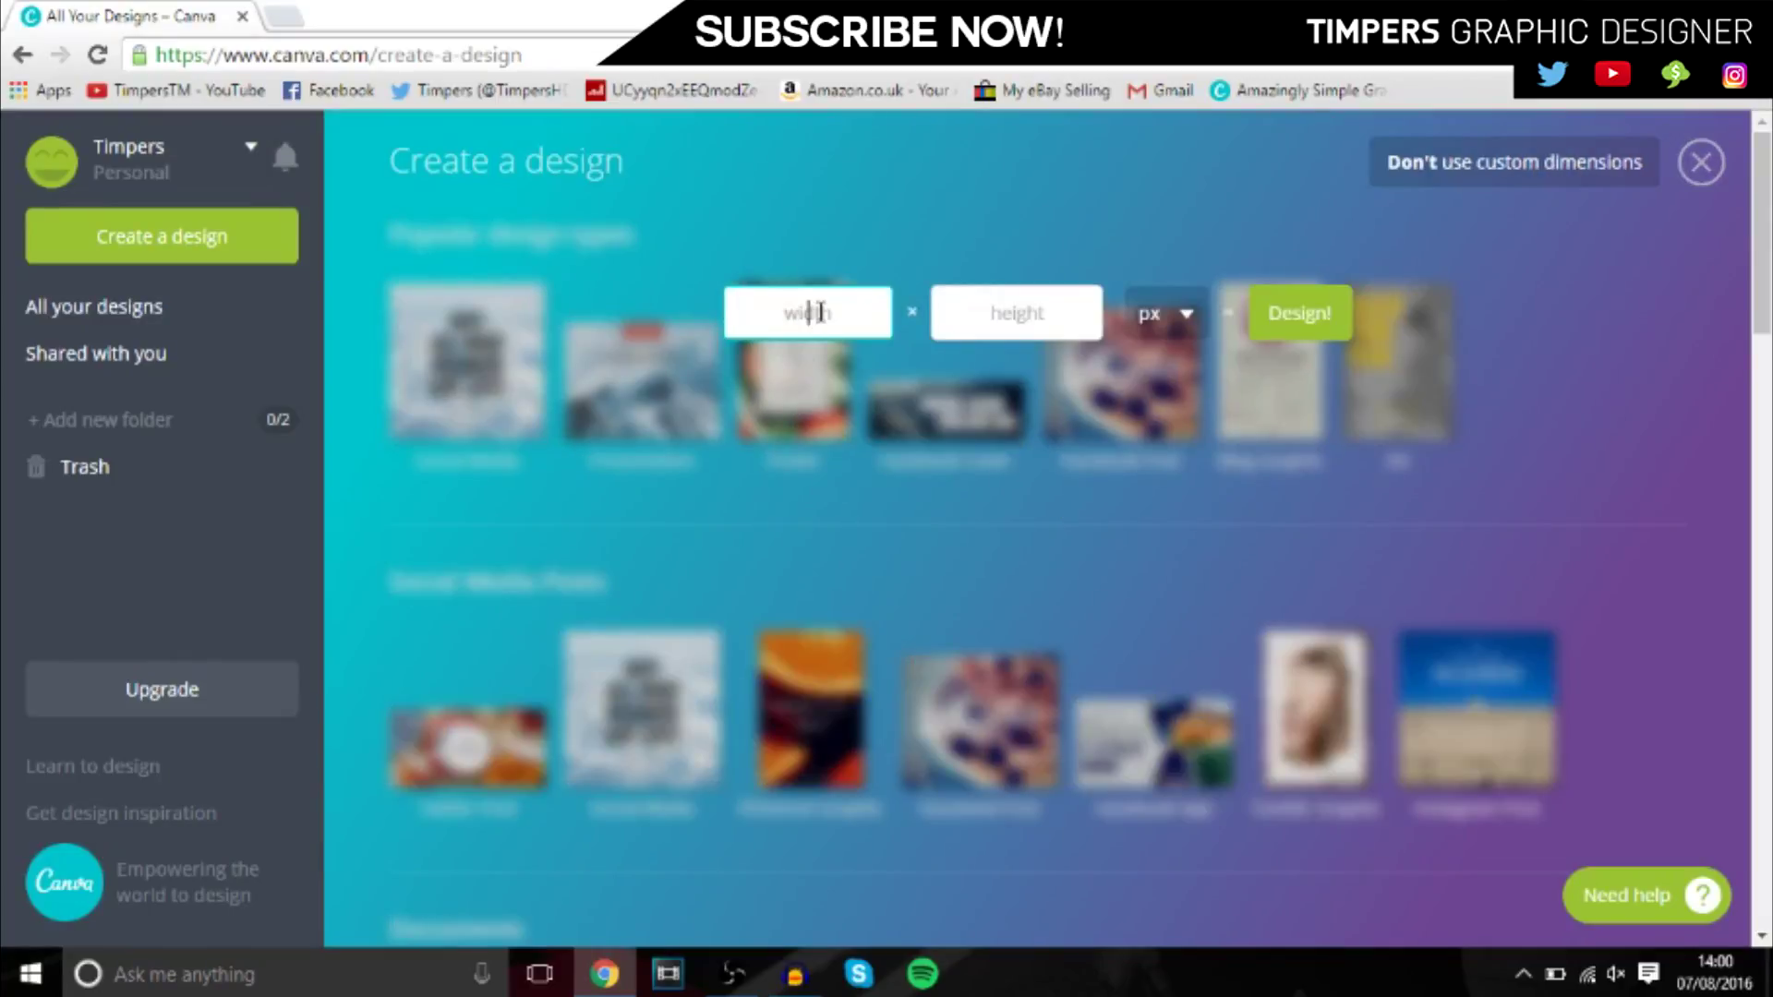
{"action": "left_click", "coordinate": [819, 312]}
{"action": "type", "text": "1280"}
{"action": "key", "text": "Tab"}
{"action": "type", "text": "720"}
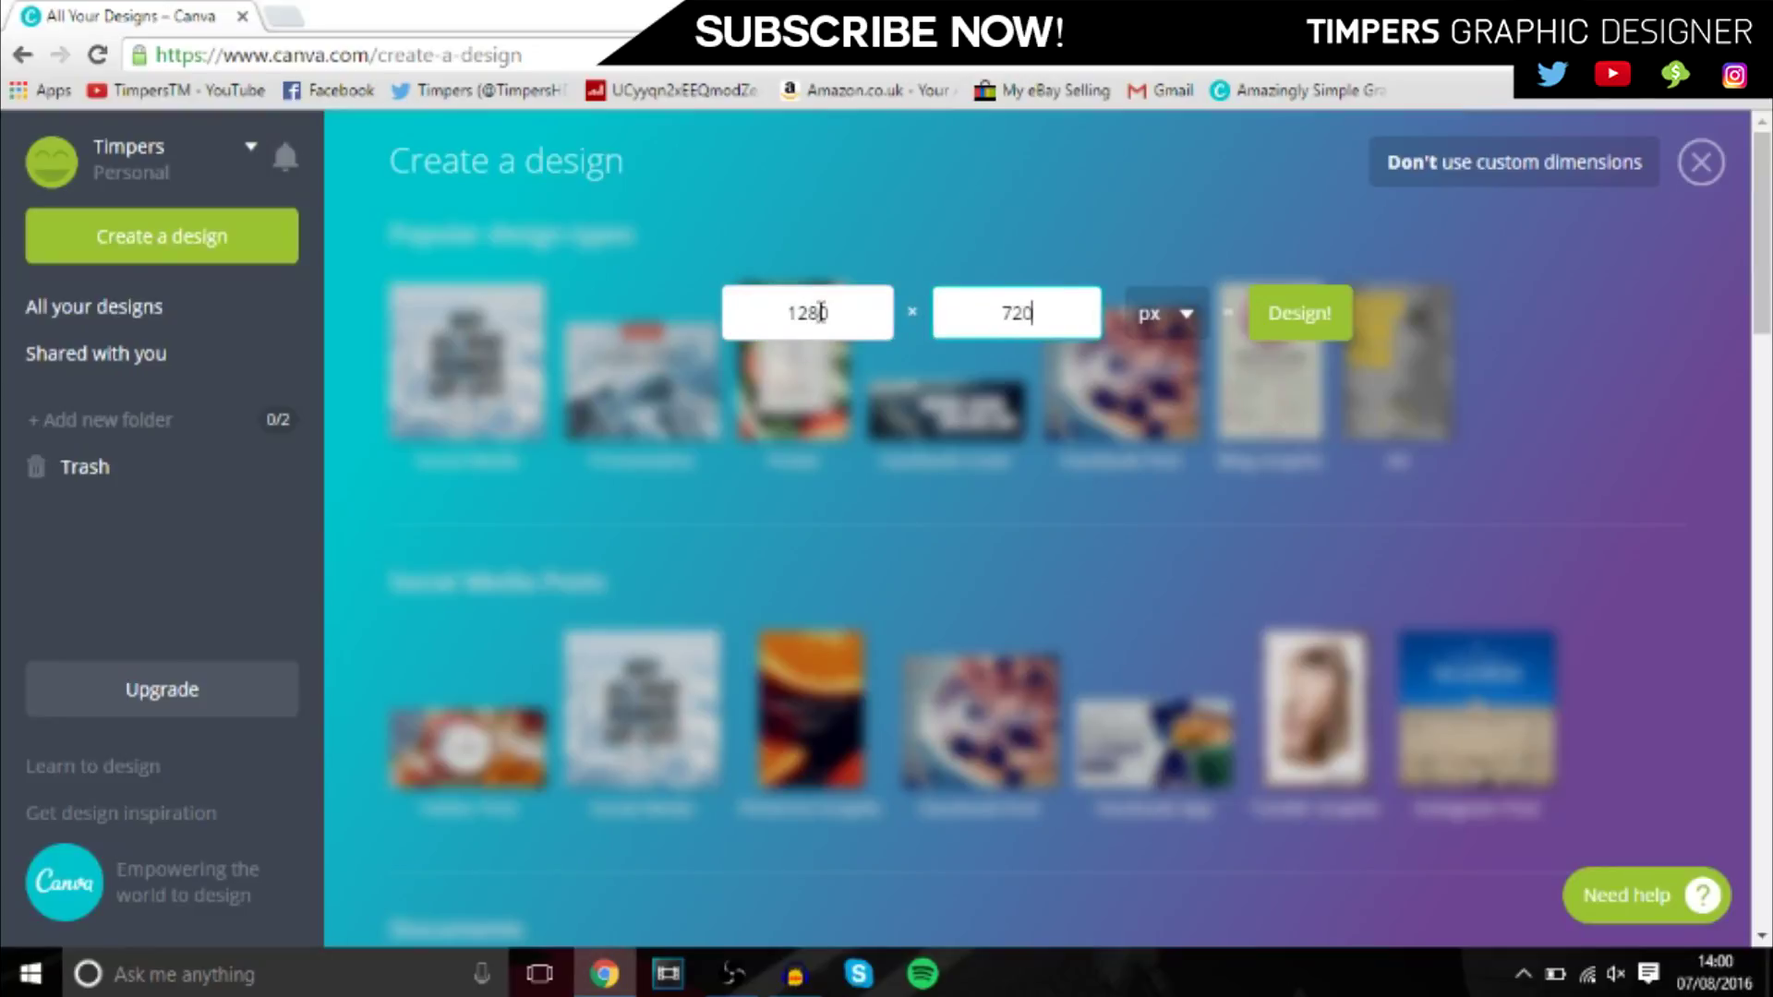
{"action": "left_click", "coordinate": [1329, 331]}
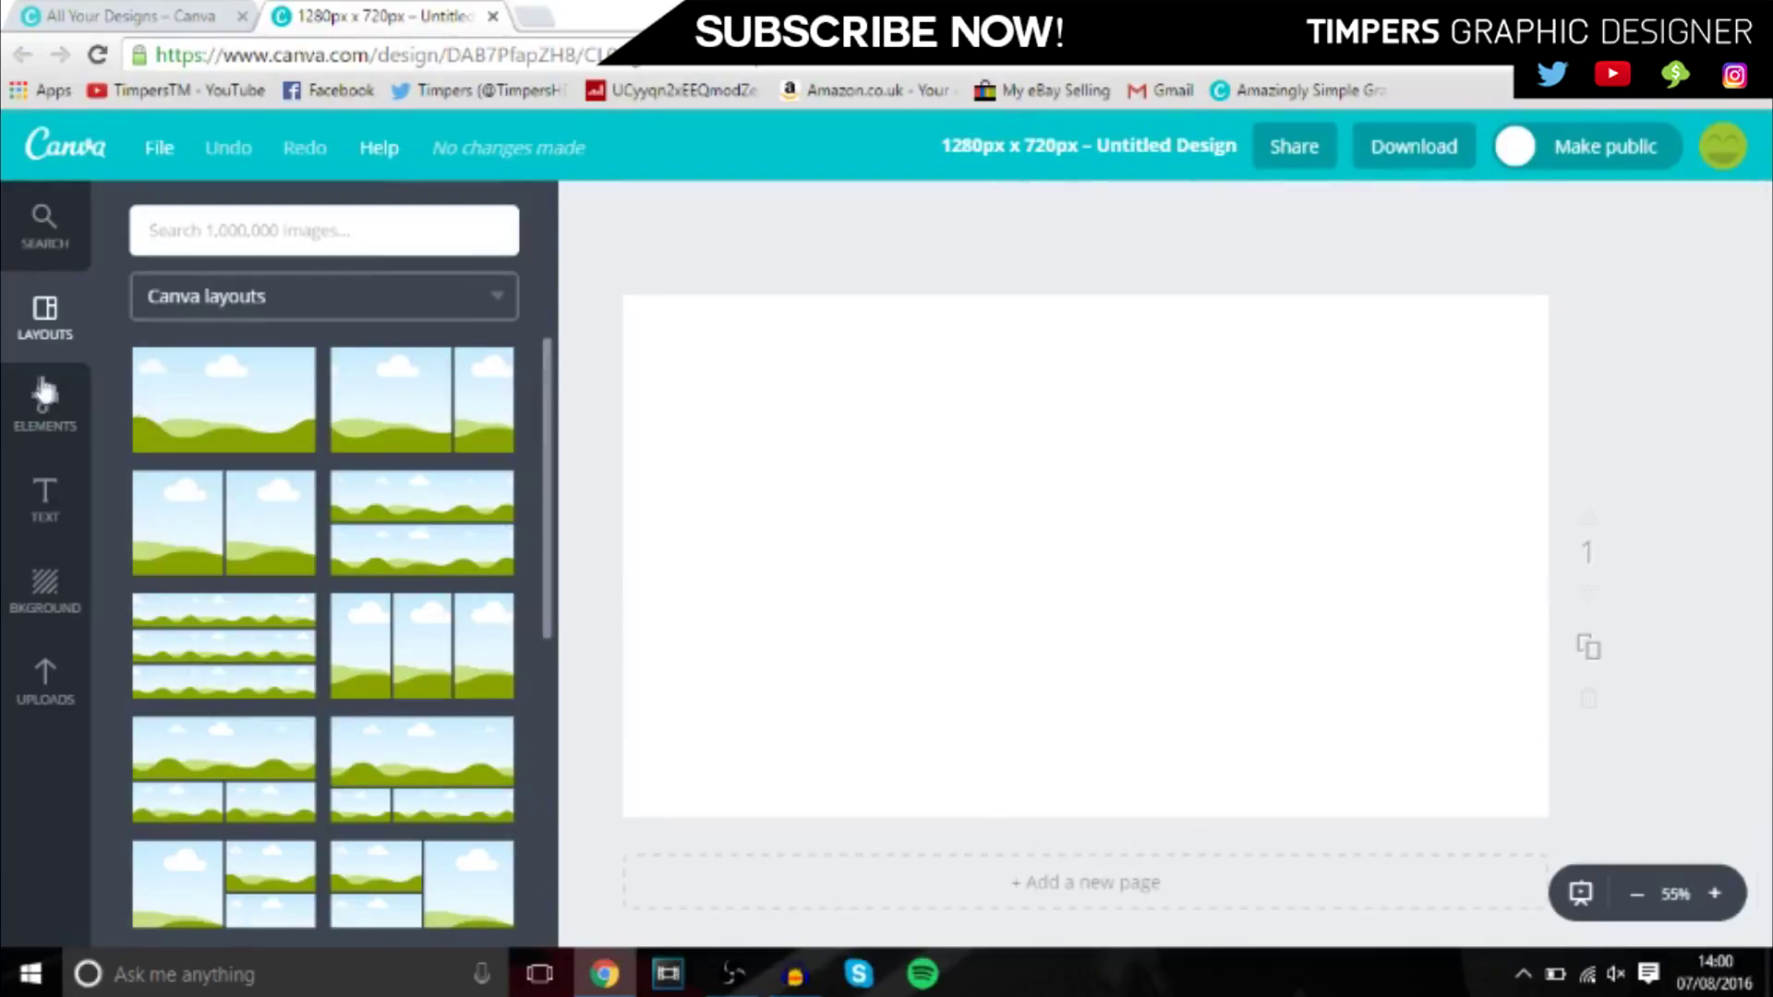
- Upload webcam photo 4 from Desktop > PICS and place it on the canvas
{"action": "left_click", "coordinate": [44, 683]}
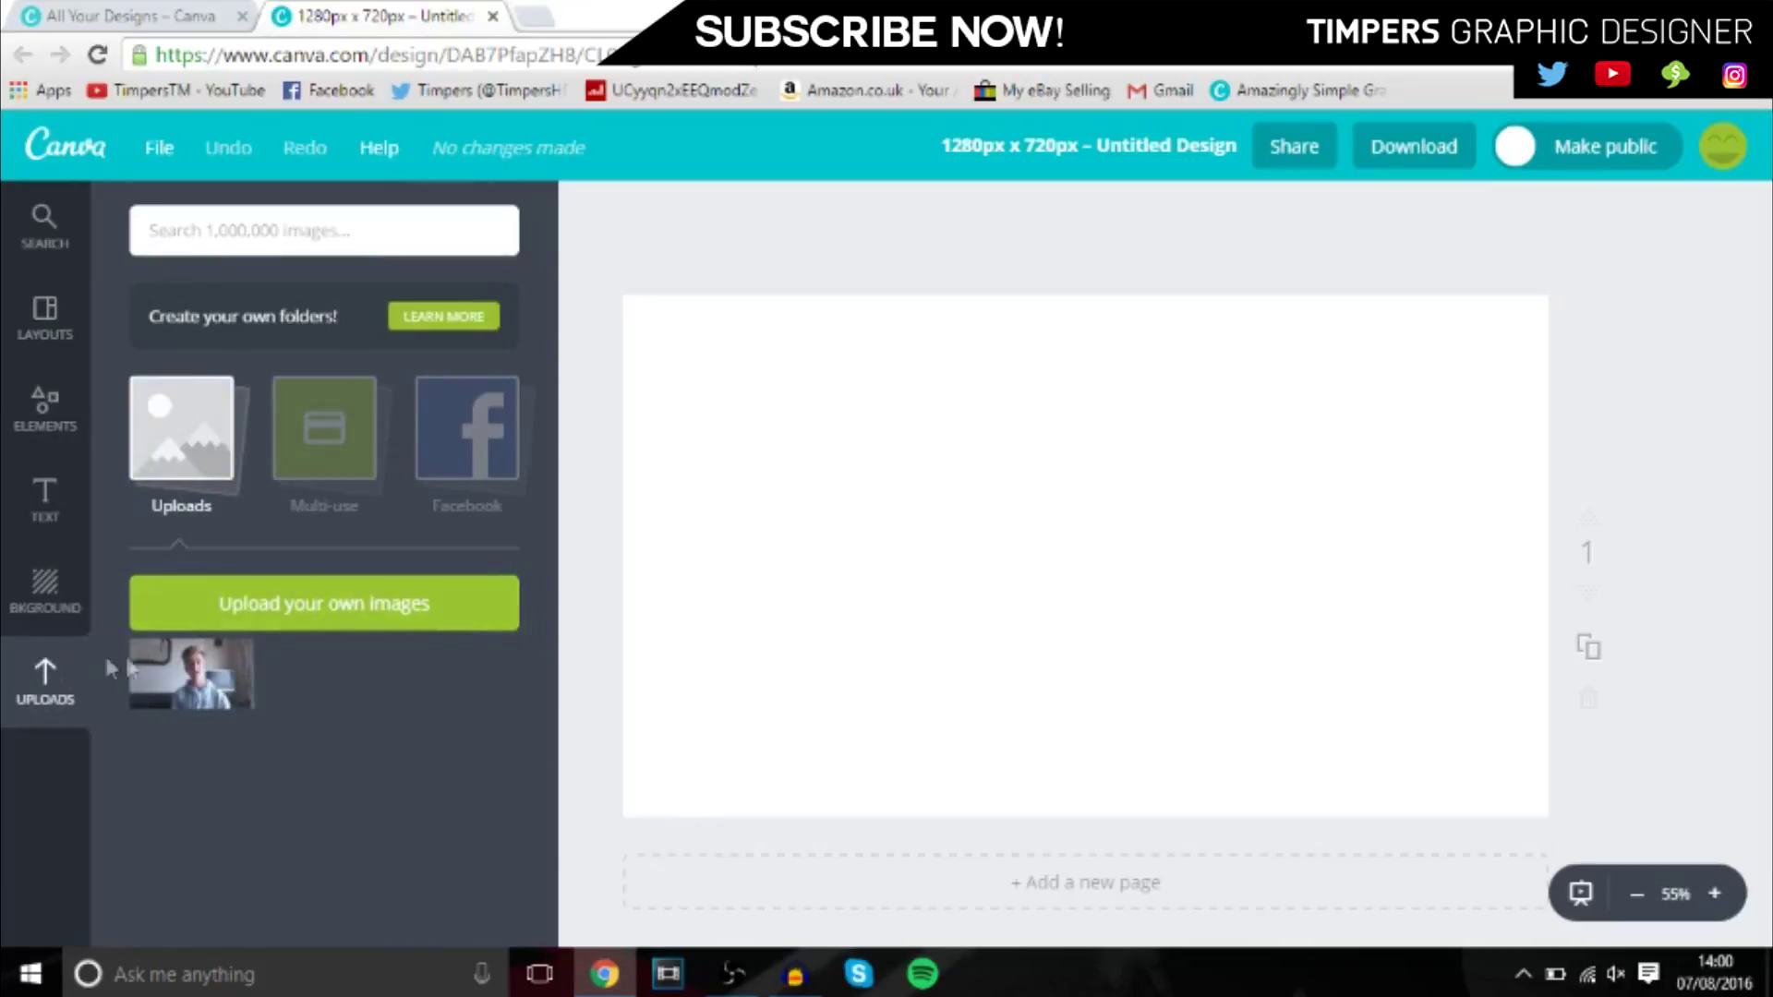
{"action": "left_click", "coordinate": [216, 605]}
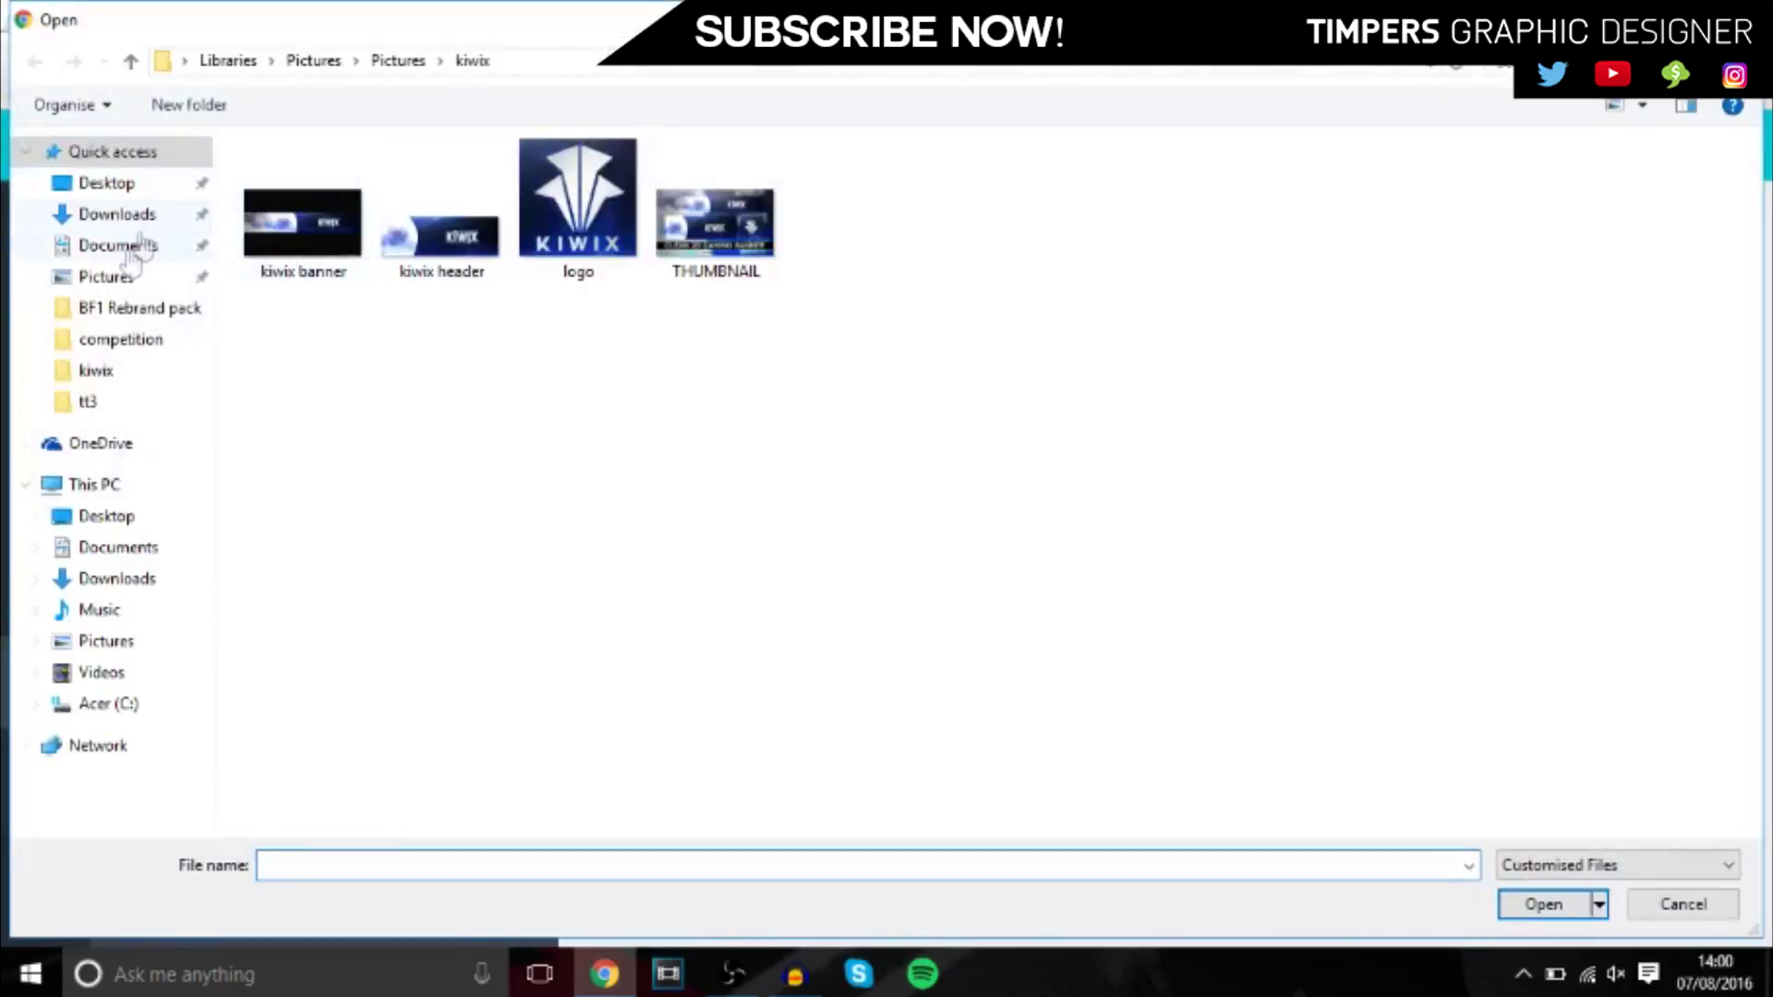
{"action": "left_click", "coordinate": [89, 276]}
{"action": "left_click", "coordinate": [90, 247]}
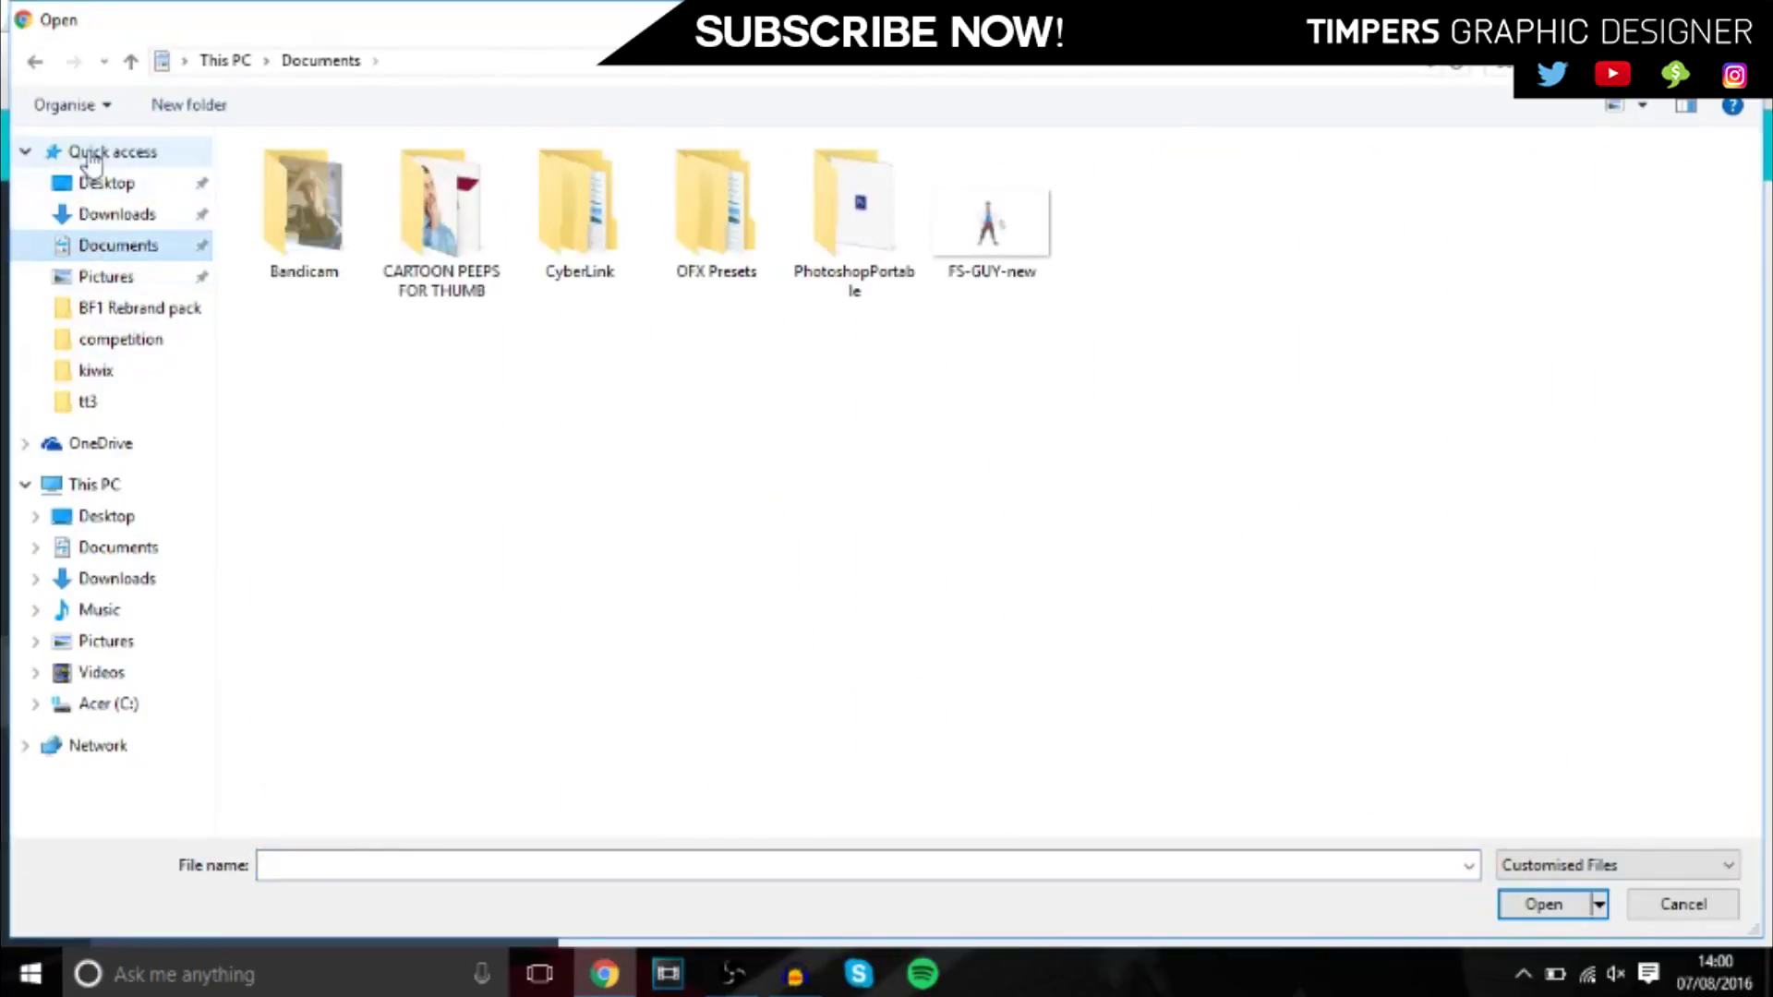
{"action": "left_click", "coordinate": [71, 151]}
{"action": "left_click", "coordinate": [74, 183]}
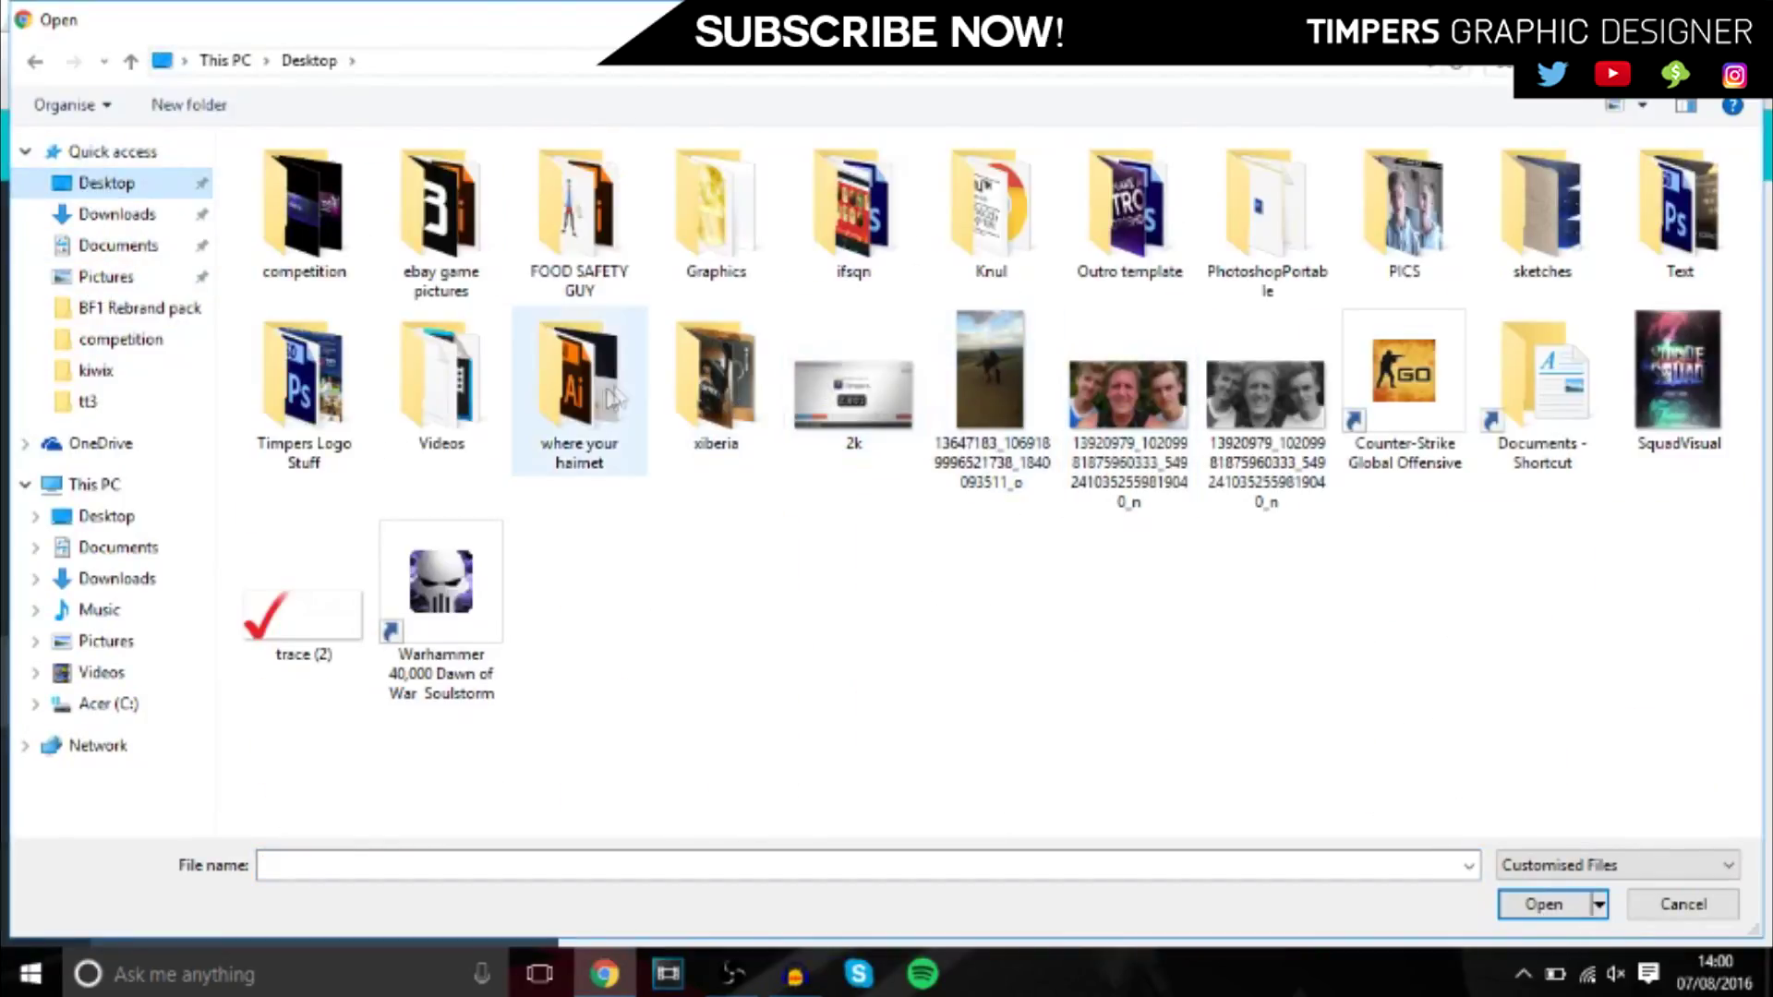
{"action": "double_click", "coordinate": [1413, 212]}
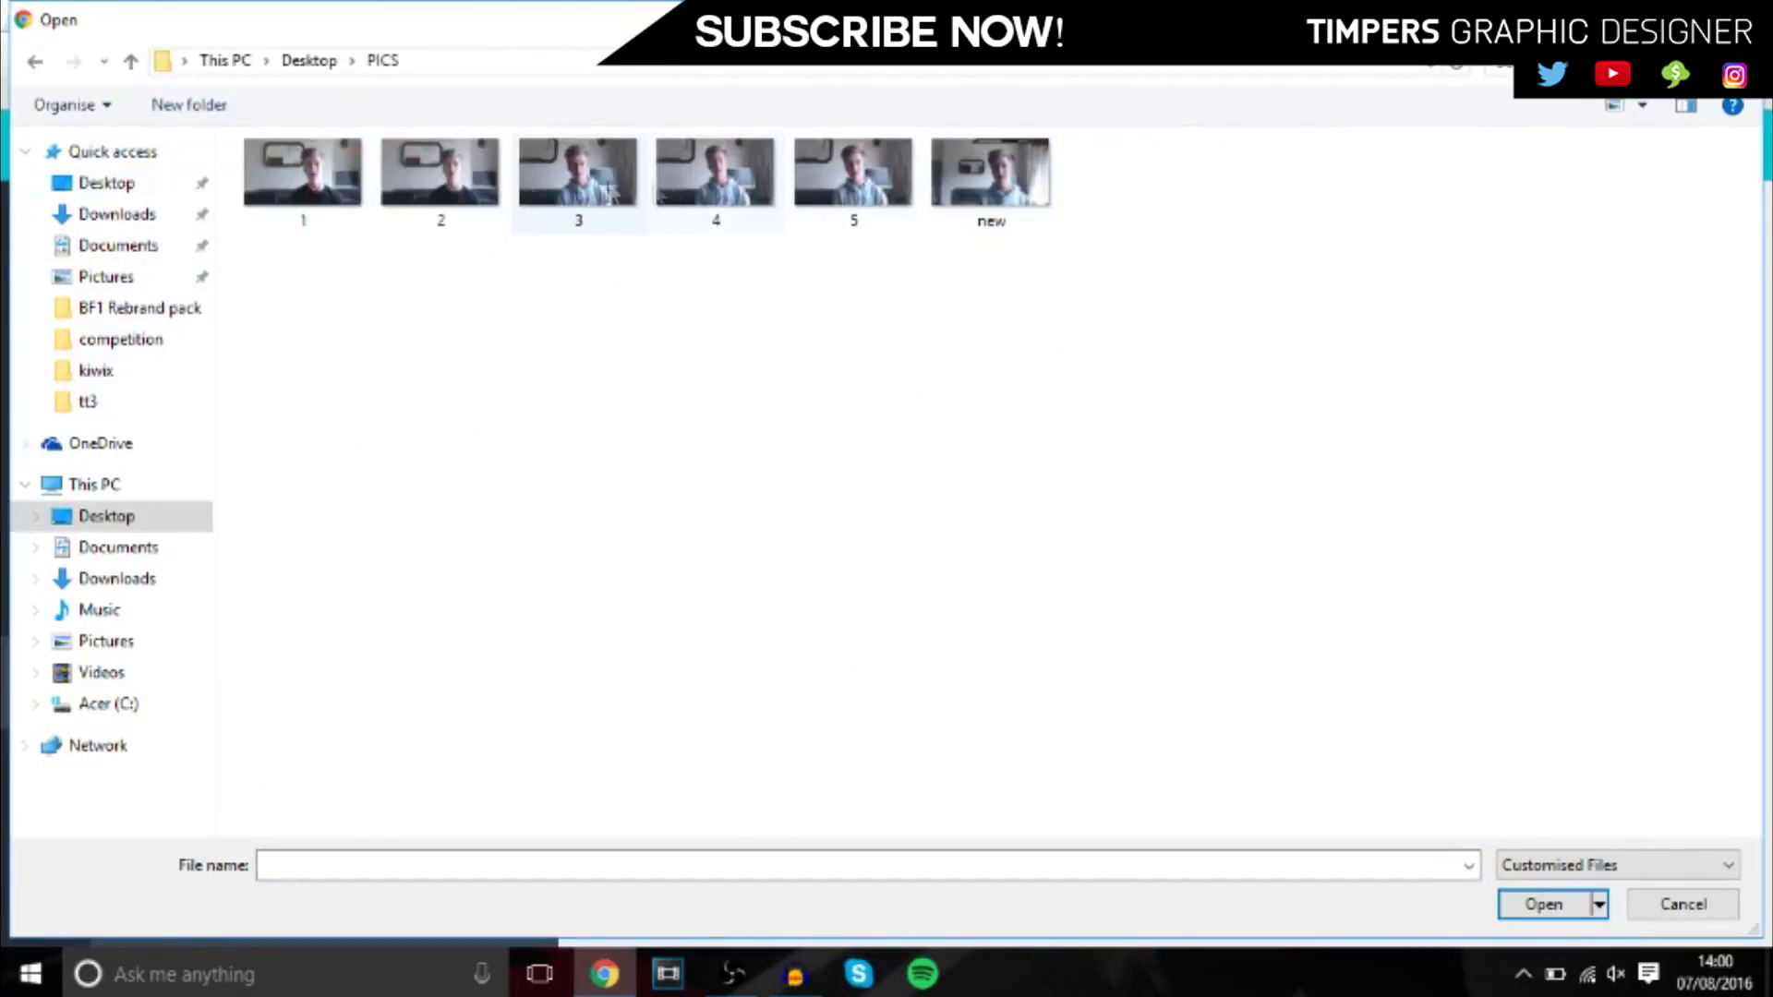
{"action": "double_click", "coordinate": [710, 194]}
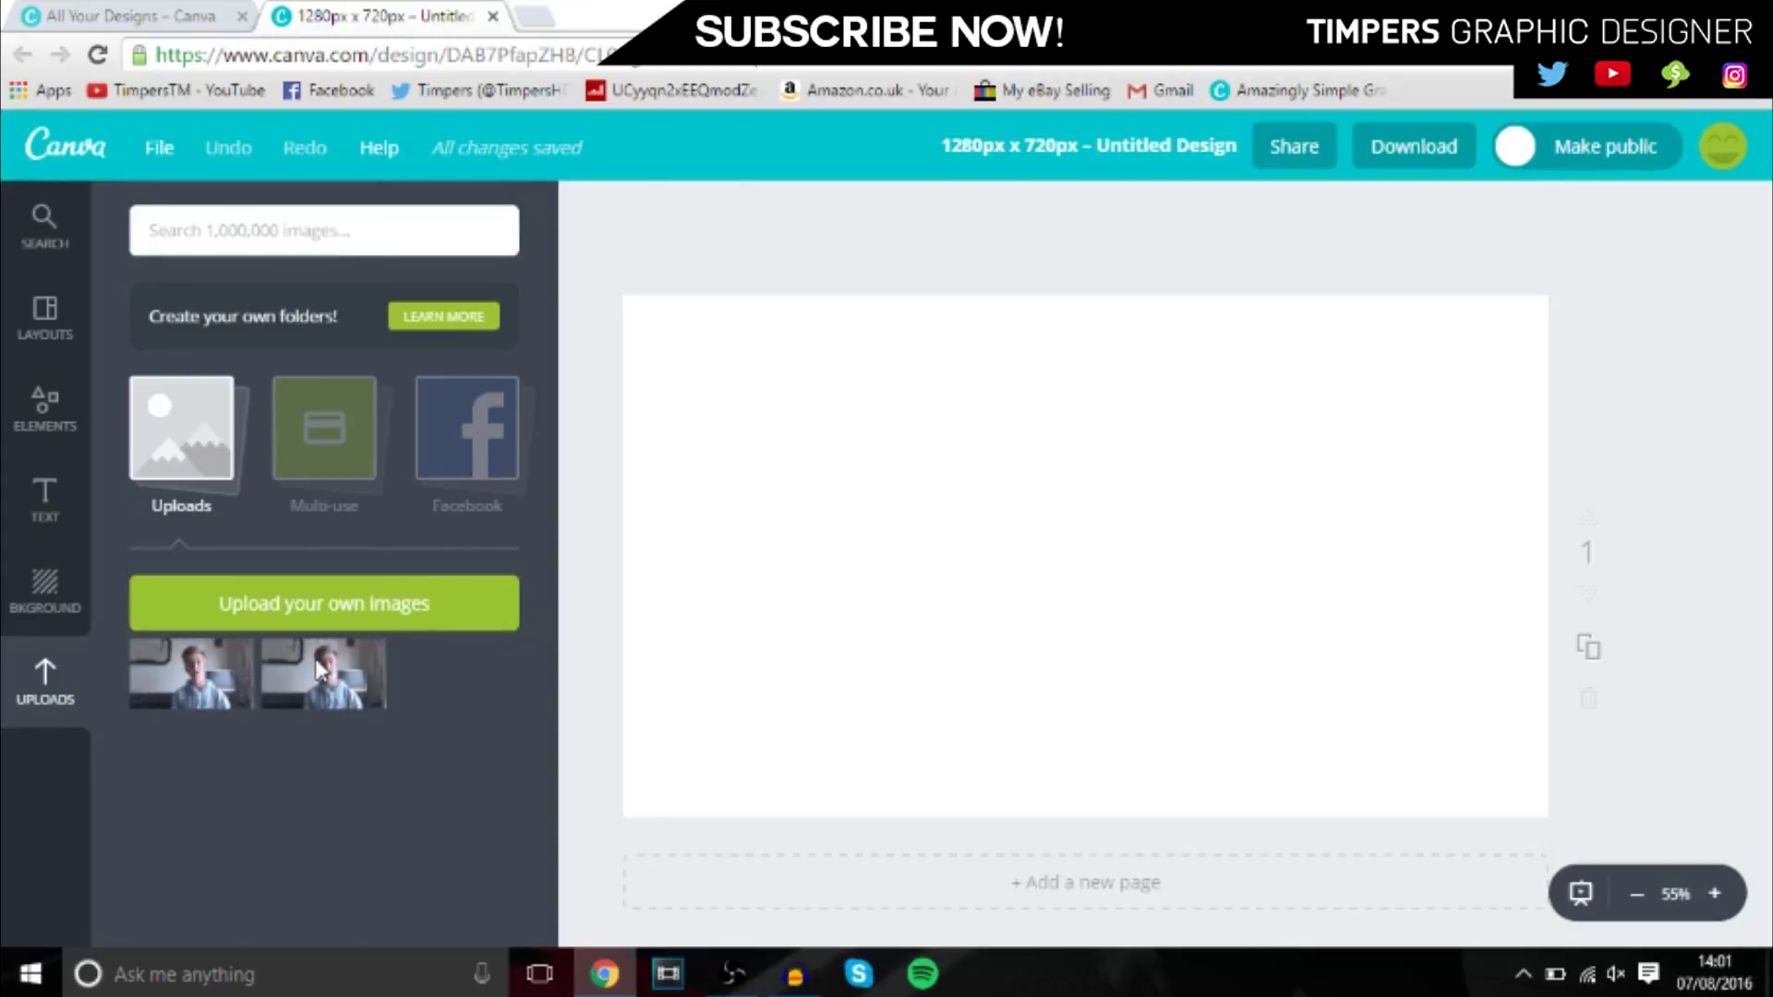
{"action": "left_click", "coordinate": [319, 672]}
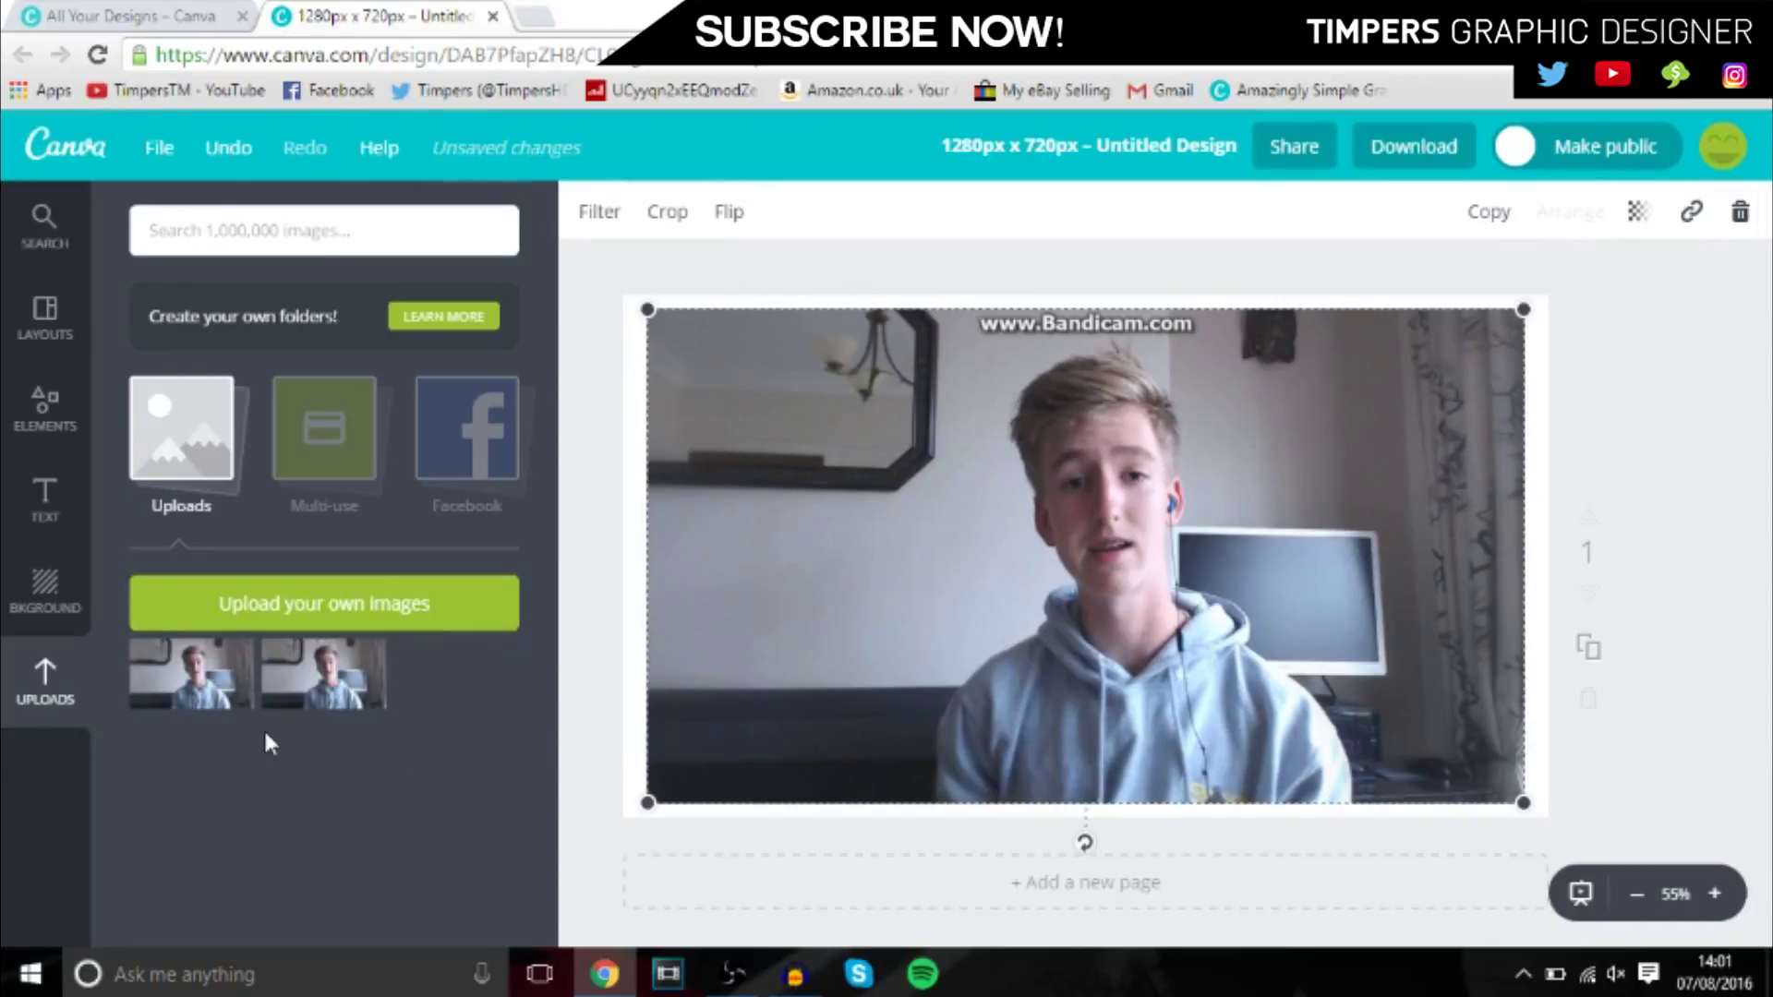
- Remove the extra photo copy and stretch the webcam photo edge to edge over the canvas
{"action": "left_click", "coordinate": [247, 674]}
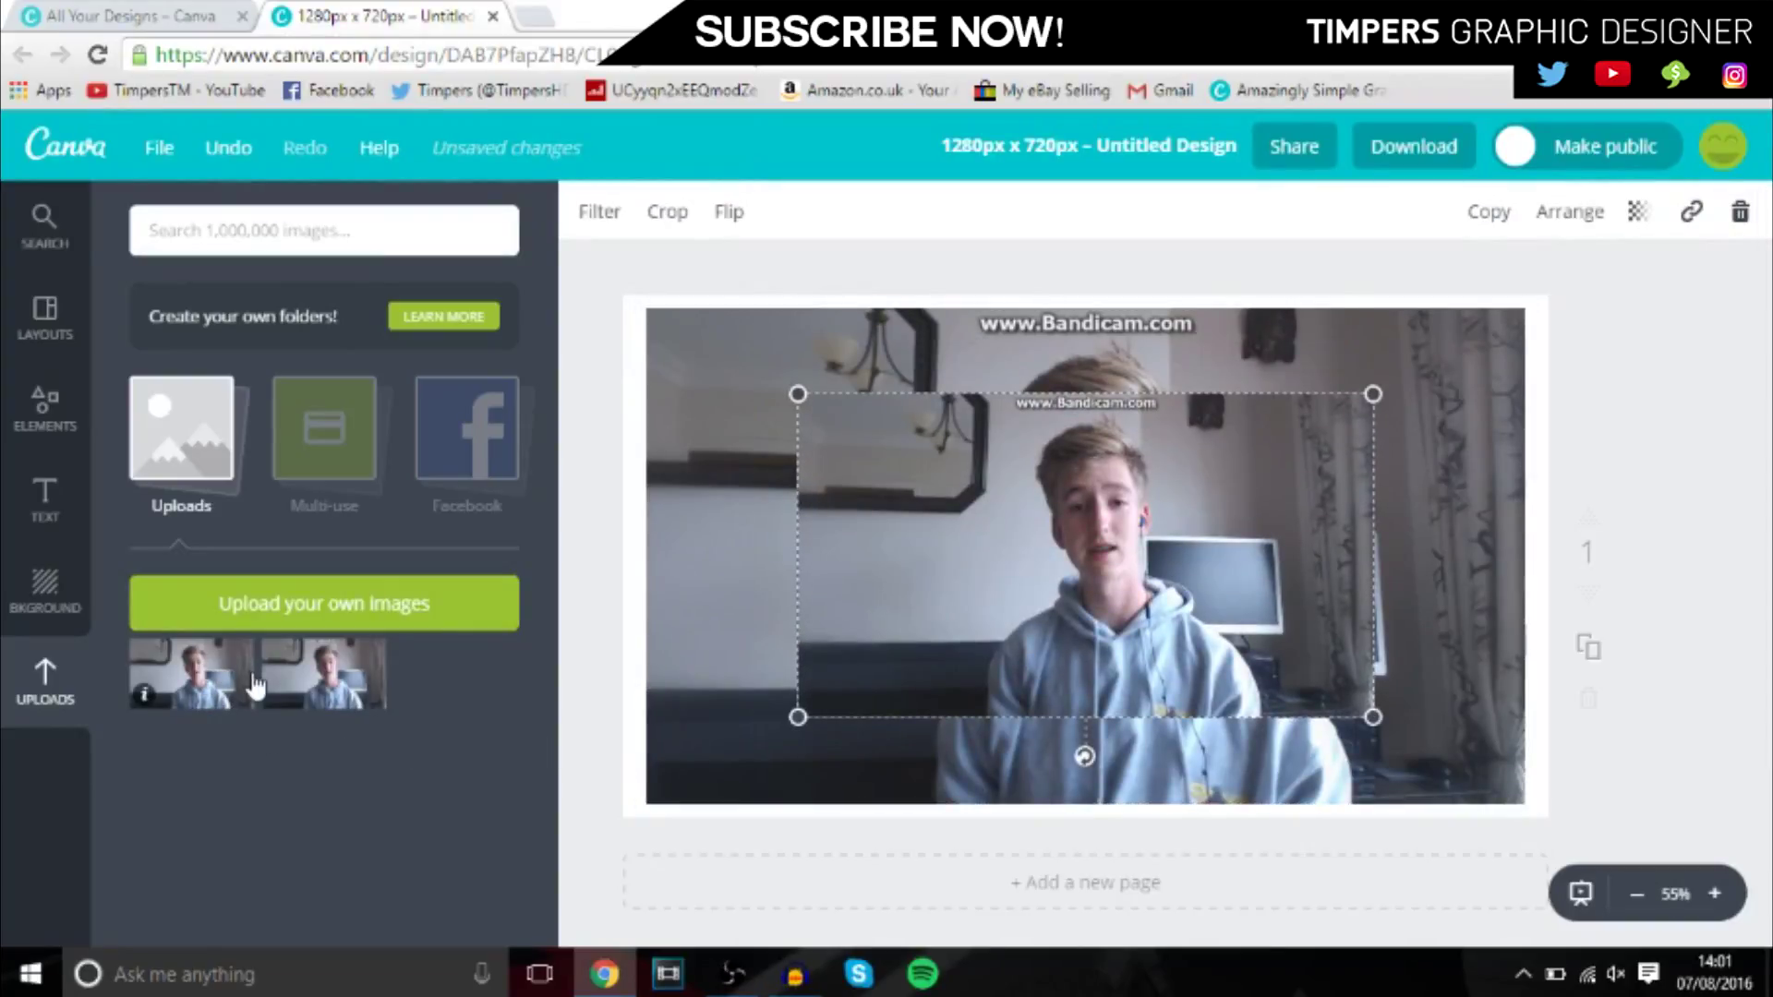
{"action": "key", "text": "Delete"}
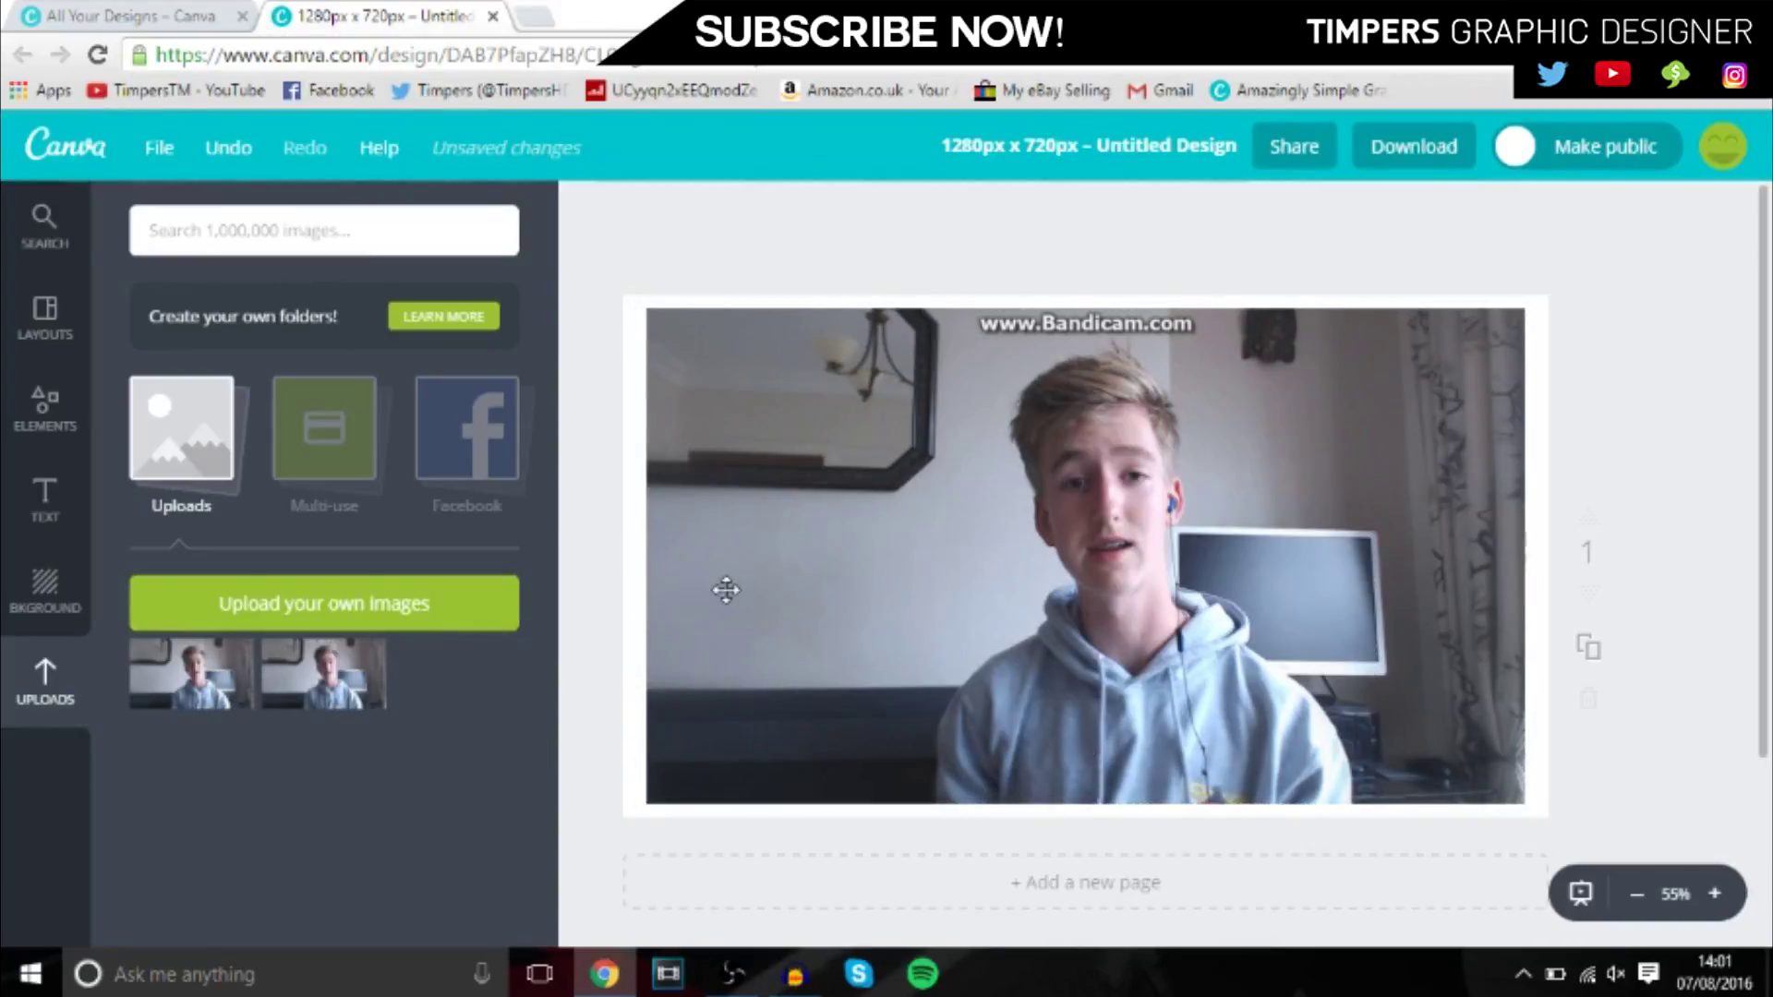
{"action": "left_click", "coordinate": [1166, 434]}
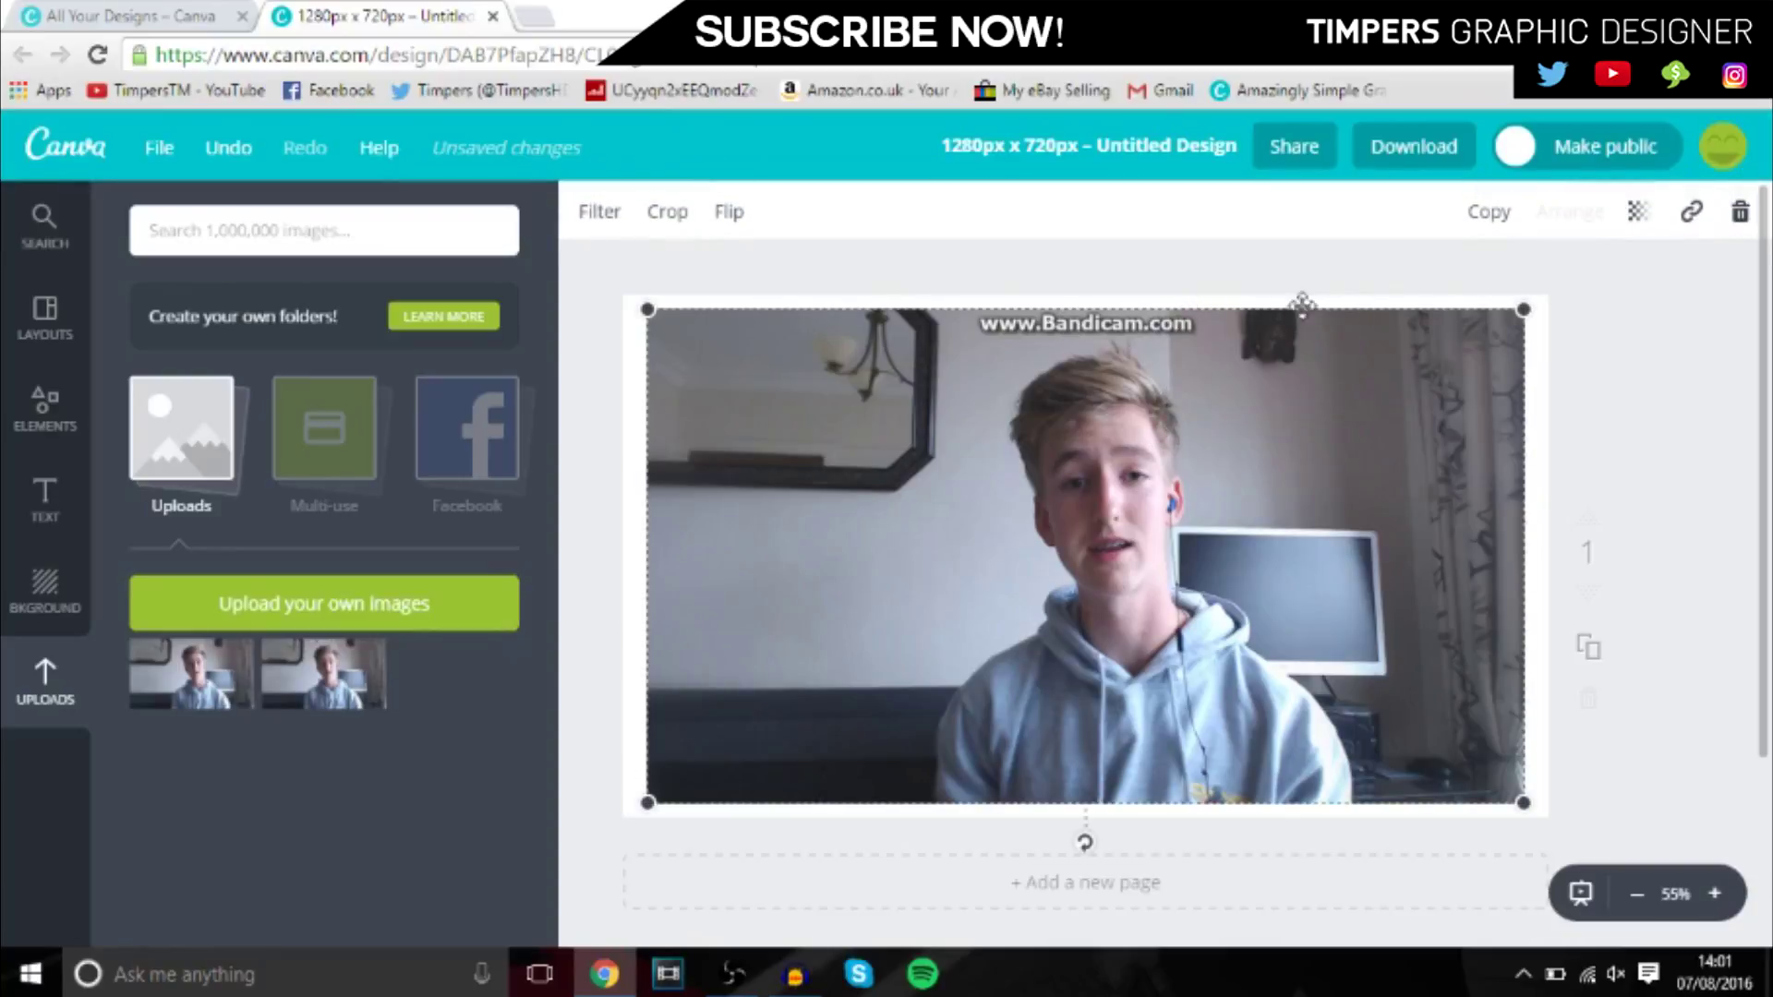
{"action": "left_click_drag", "start_coordinate": [1523, 310], "coordinate": [1603, 263]}
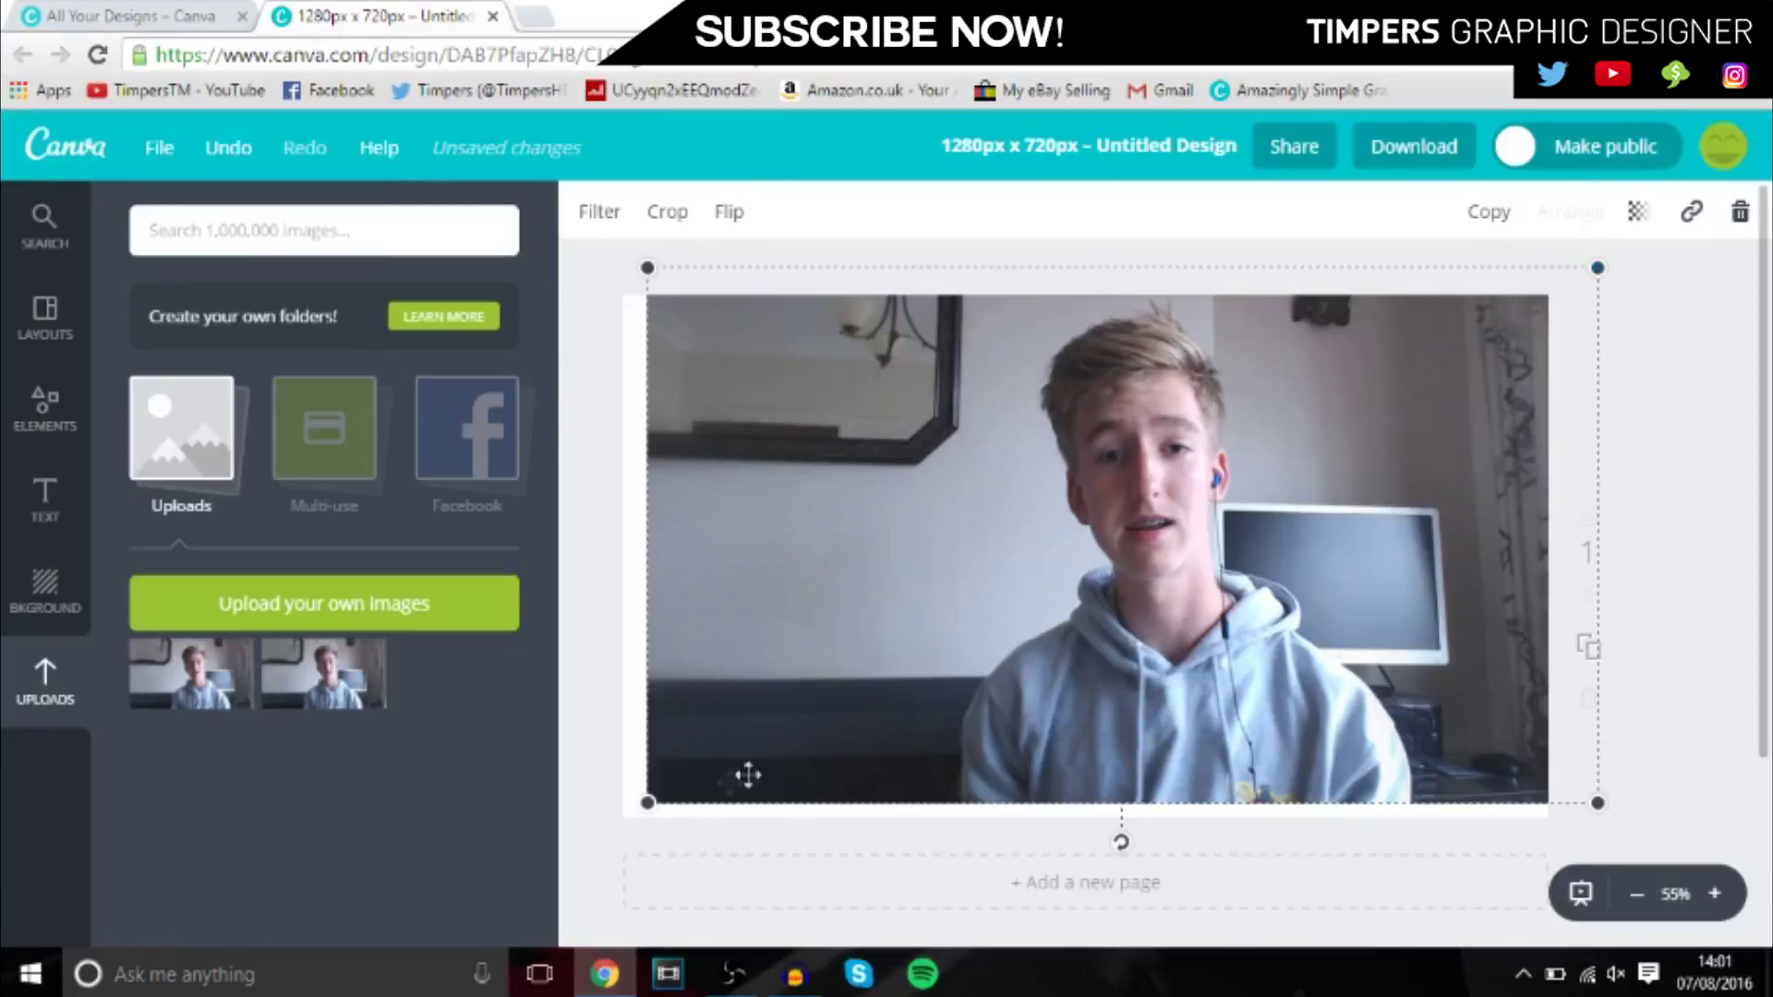
{"action": "left_click_drag", "start_coordinate": [648, 803], "coordinate": [611, 825]}
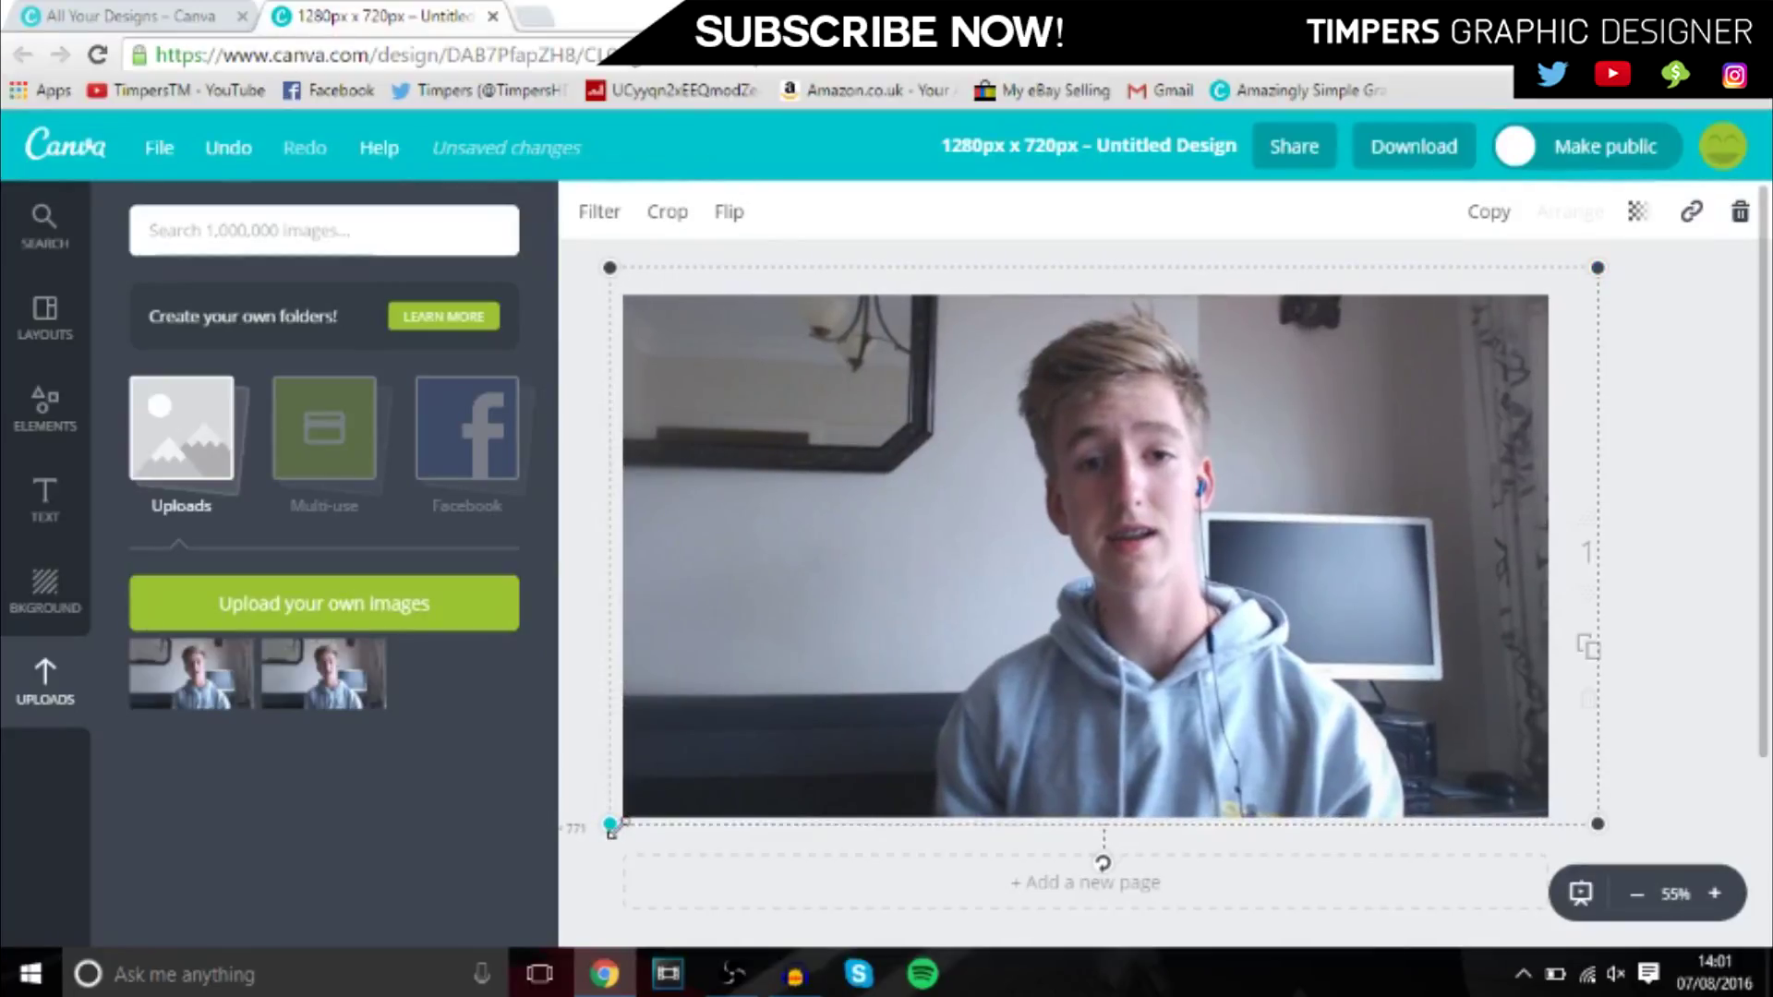
{"action": "left_click_drag", "start_coordinate": [610, 826], "coordinate": [611, 824]}
{"action": "left_click_drag", "start_coordinate": [724, 727], "coordinate": [728, 726]}
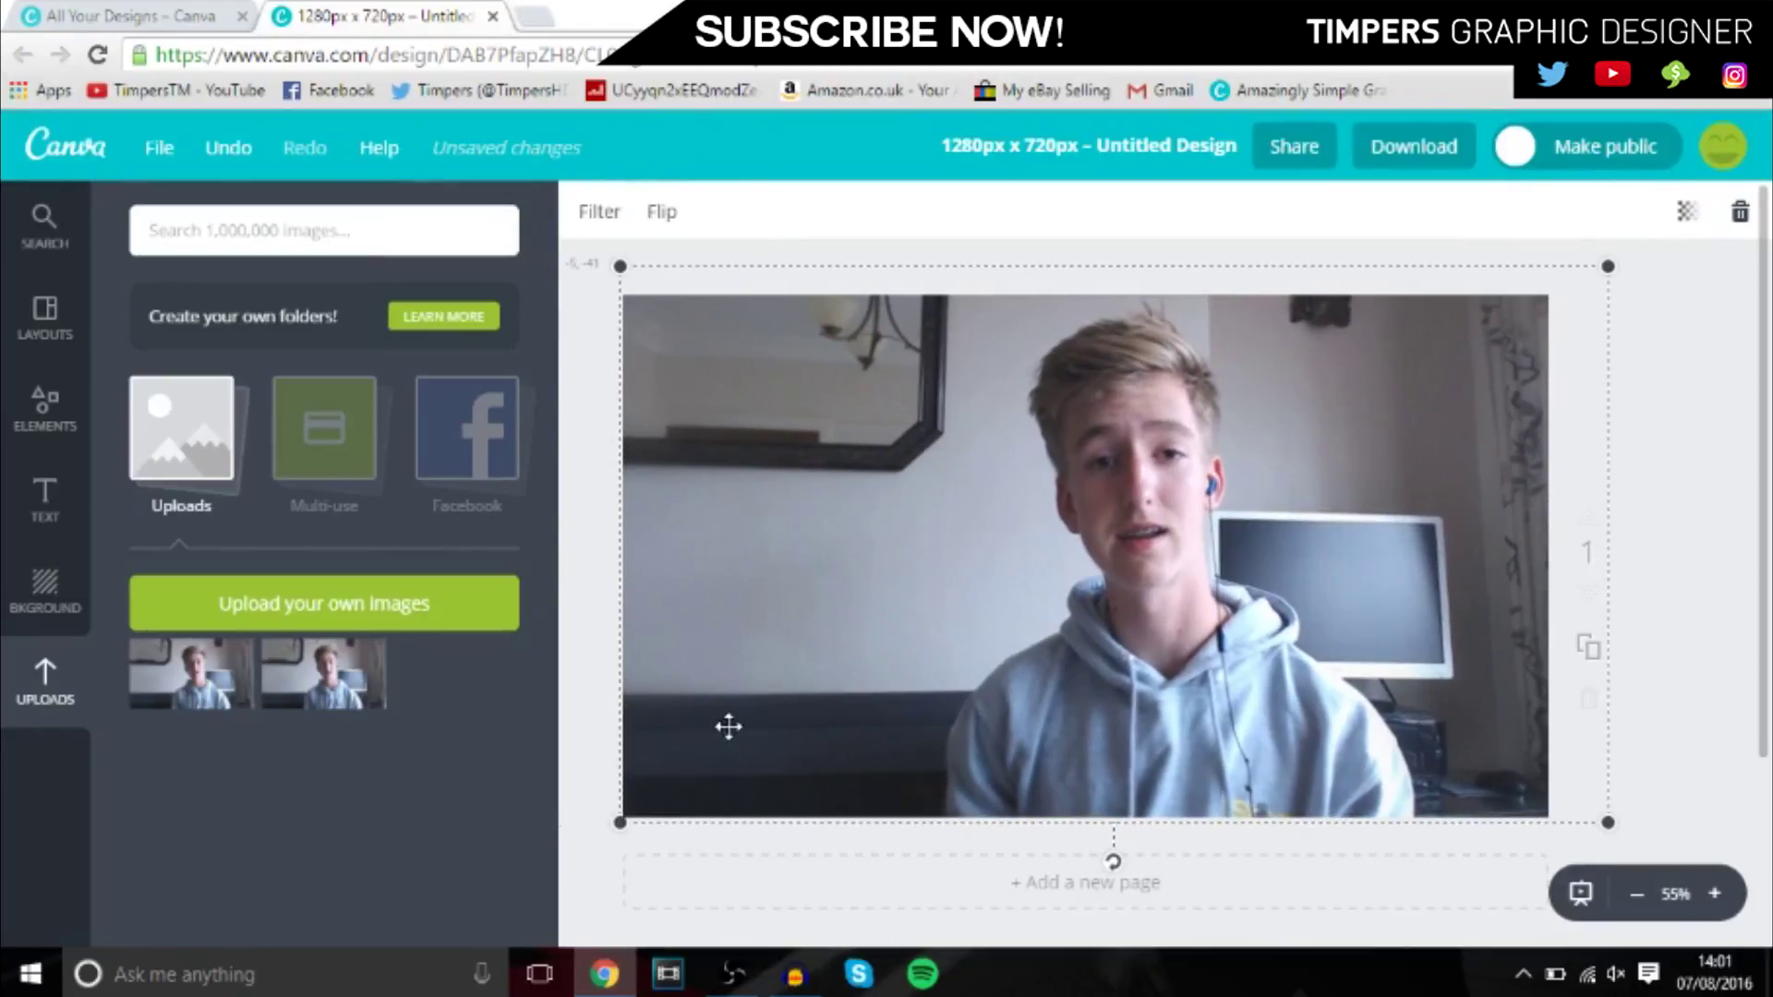
{"action": "left_click", "coordinate": [752, 923]}
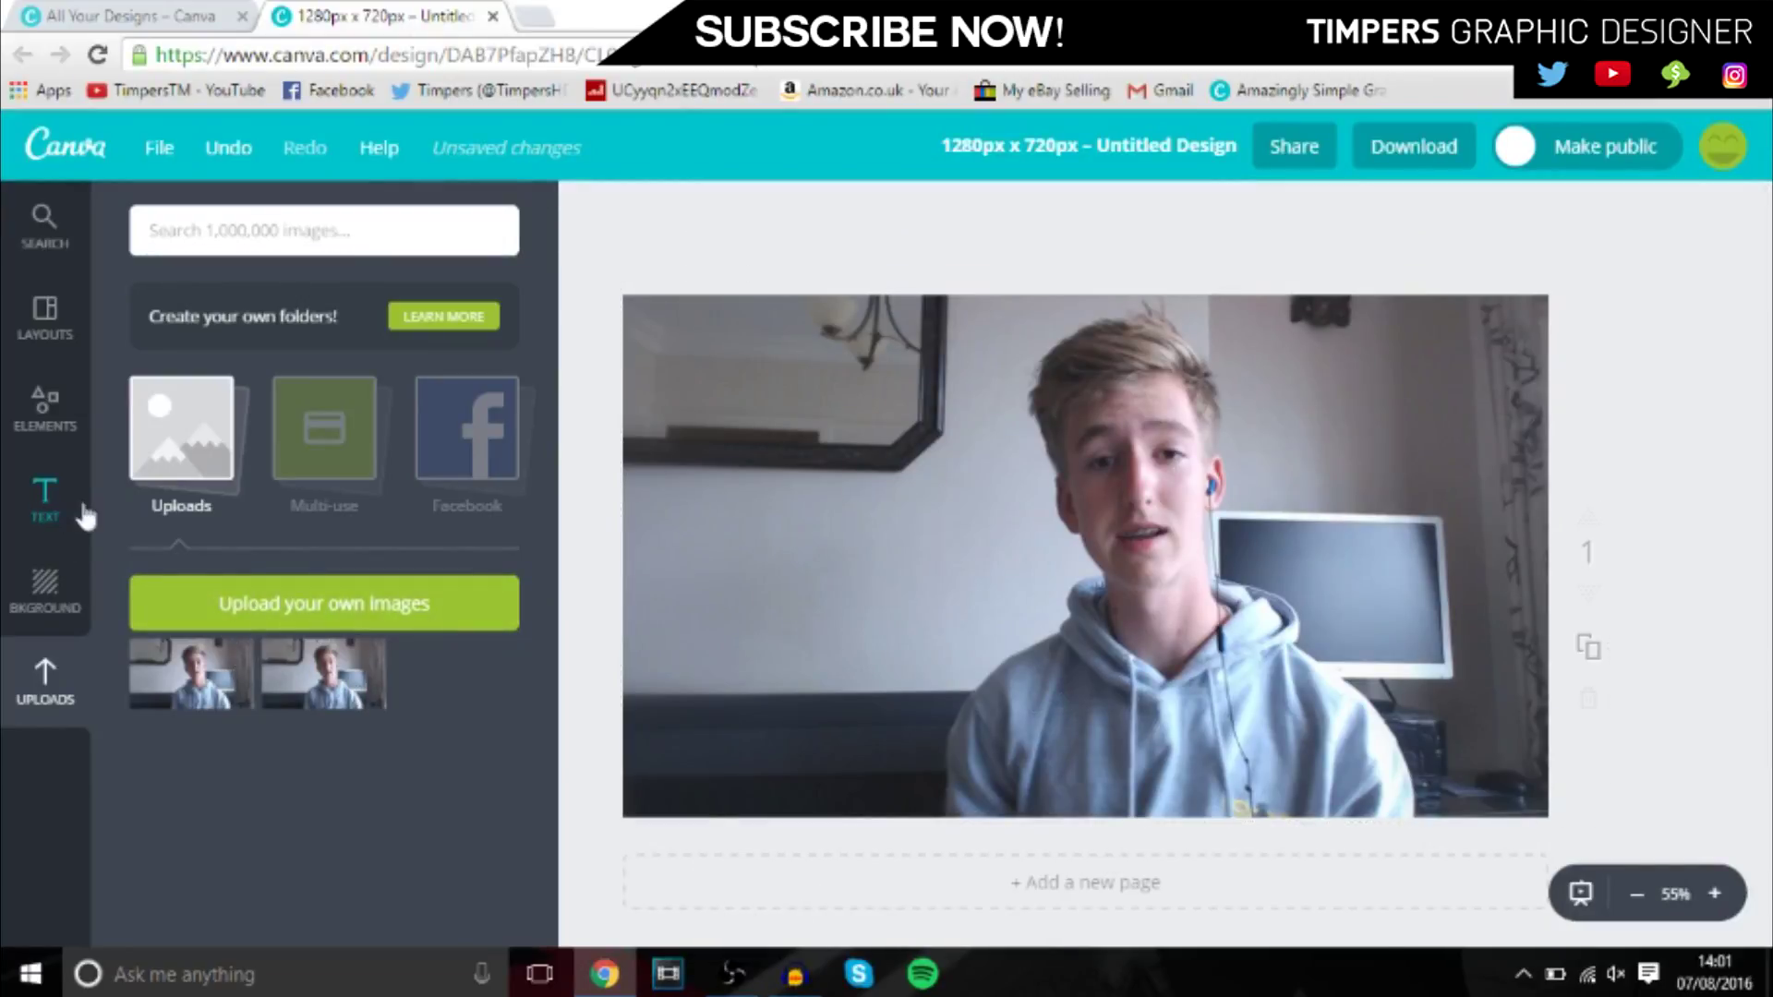
- Add a heading text box from the Text panel
{"action": "left_click", "coordinate": [45, 501]}
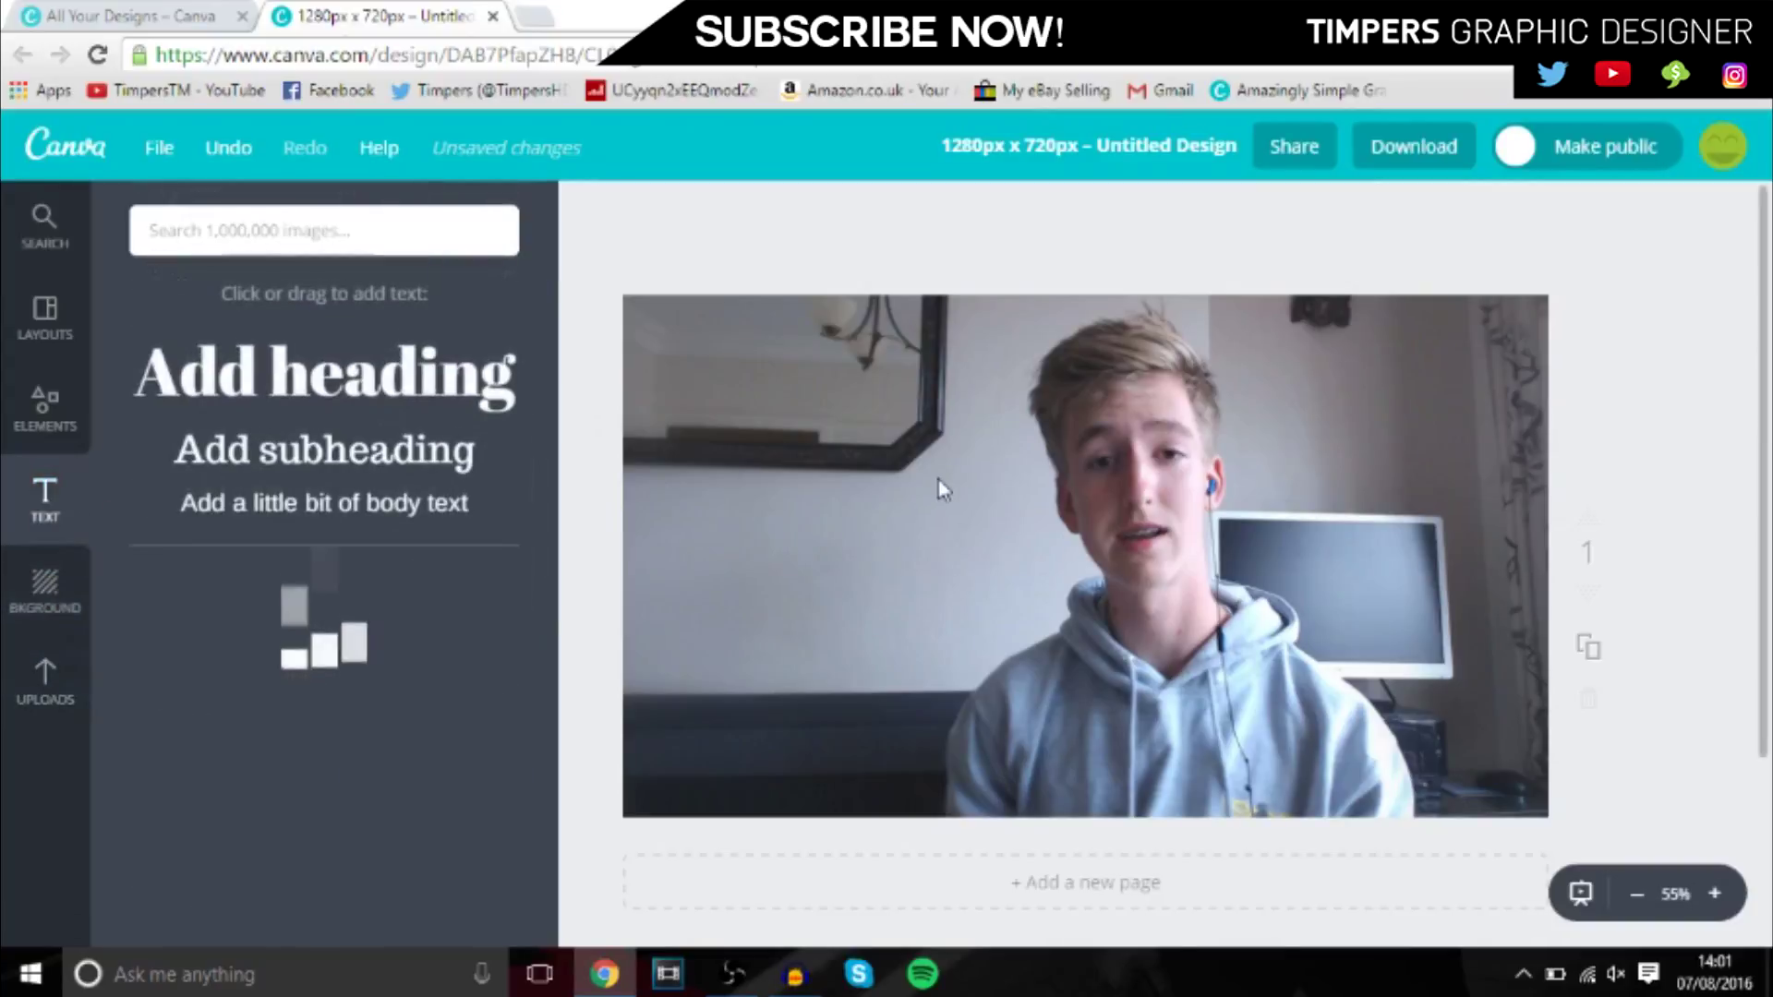
{"action": "scroll", "coordinate": [297, 725], "scroll_direction": "down", "scroll_amount": 2}
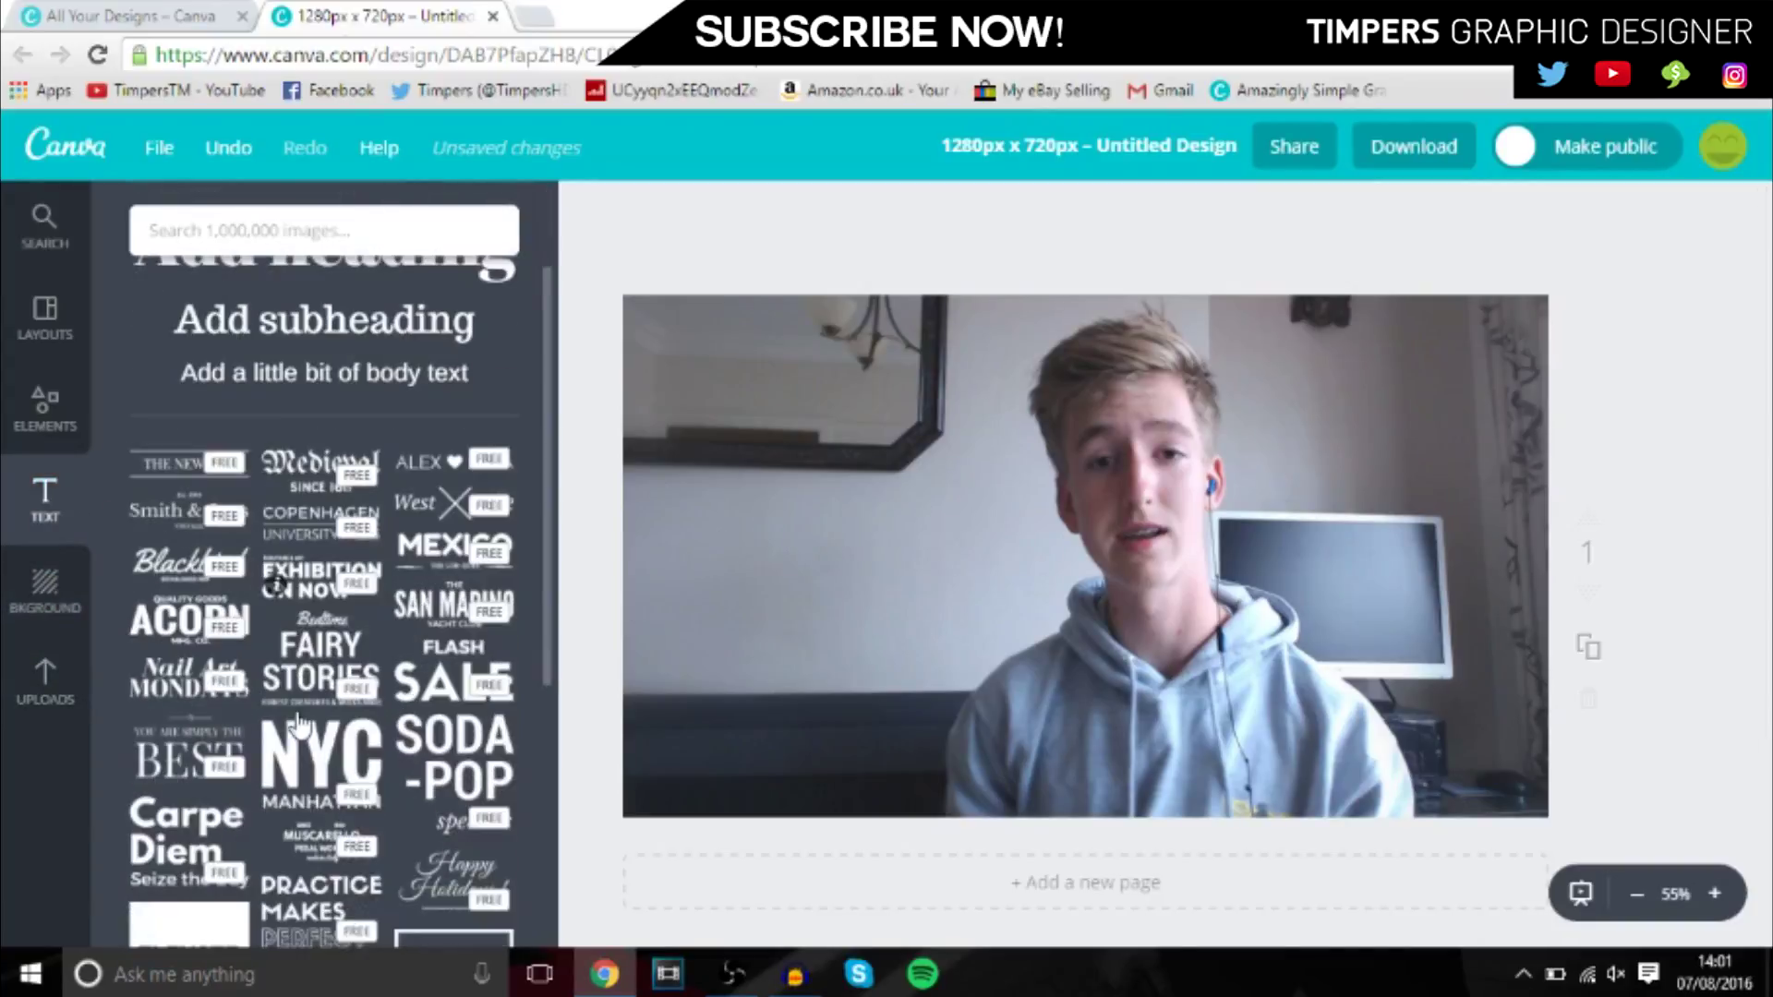
{"action": "scroll", "coordinate": [297, 725], "scroll_direction": "down", "scroll_amount": 2}
{"action": "scroll", "coordinate": [297, 724], "scroll_direction": "down", "scroll_amount": 10}
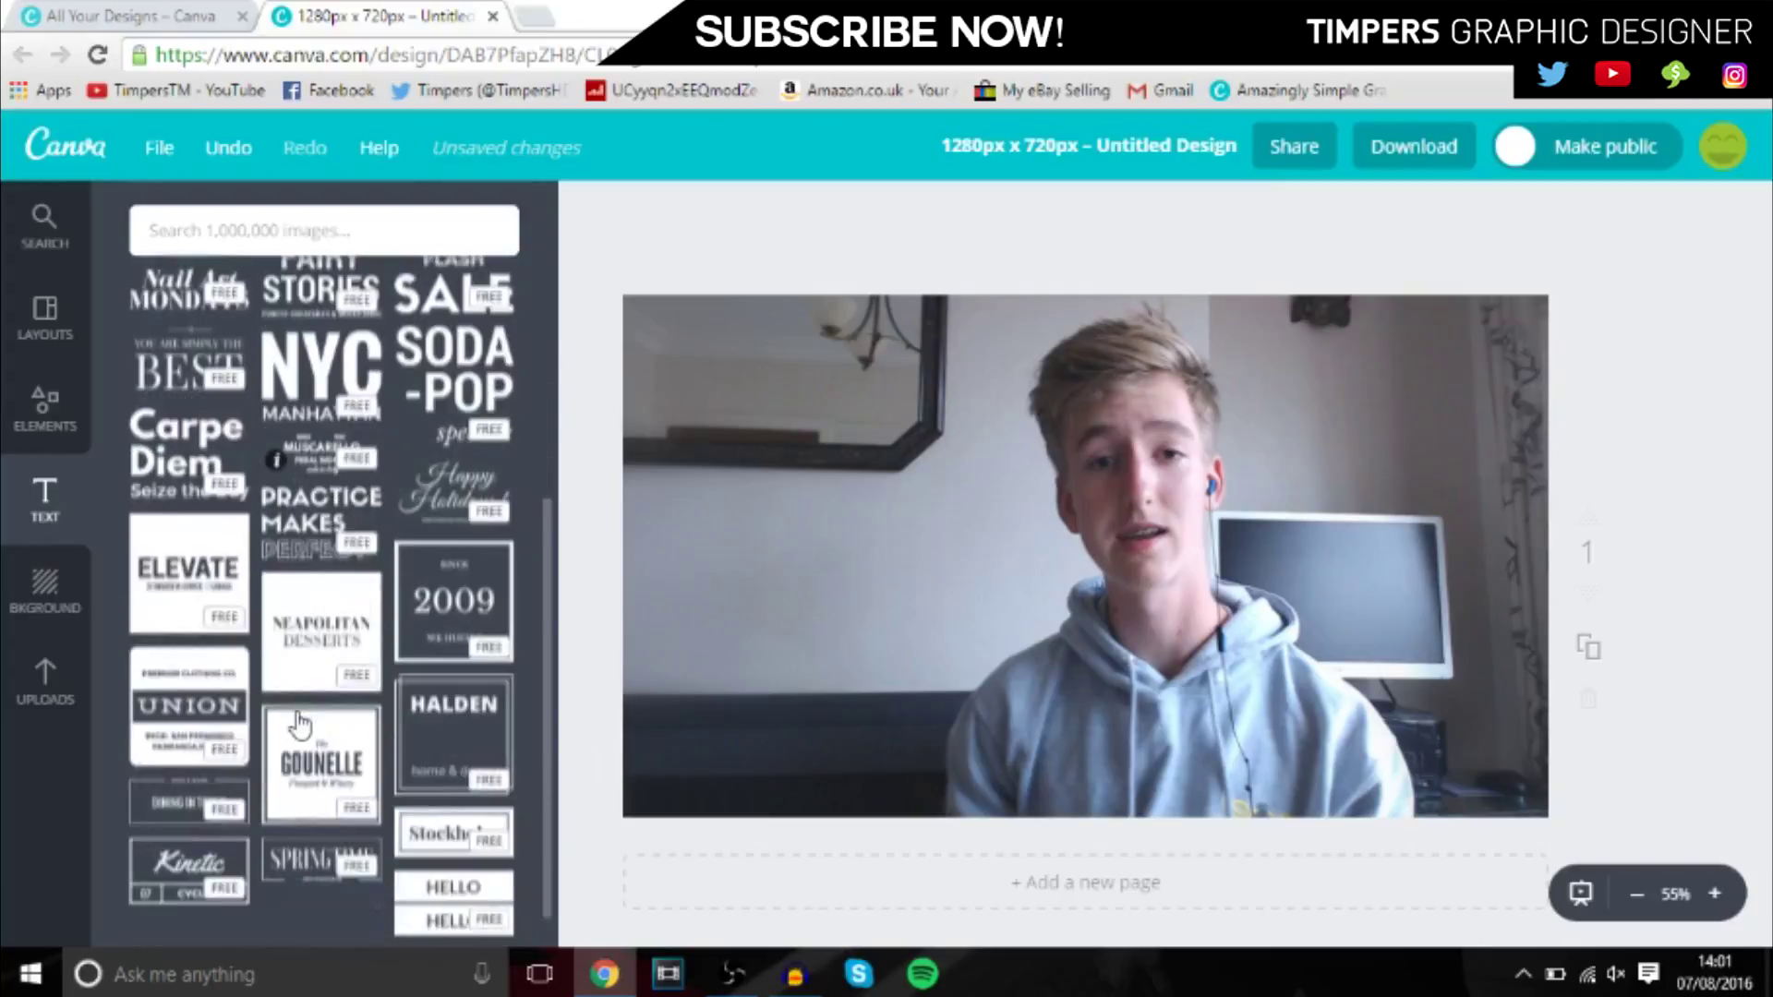
{"action": "scroll", "coordinate": [297, 725], "scroll_direction": "down", "scroll_amount": 15}
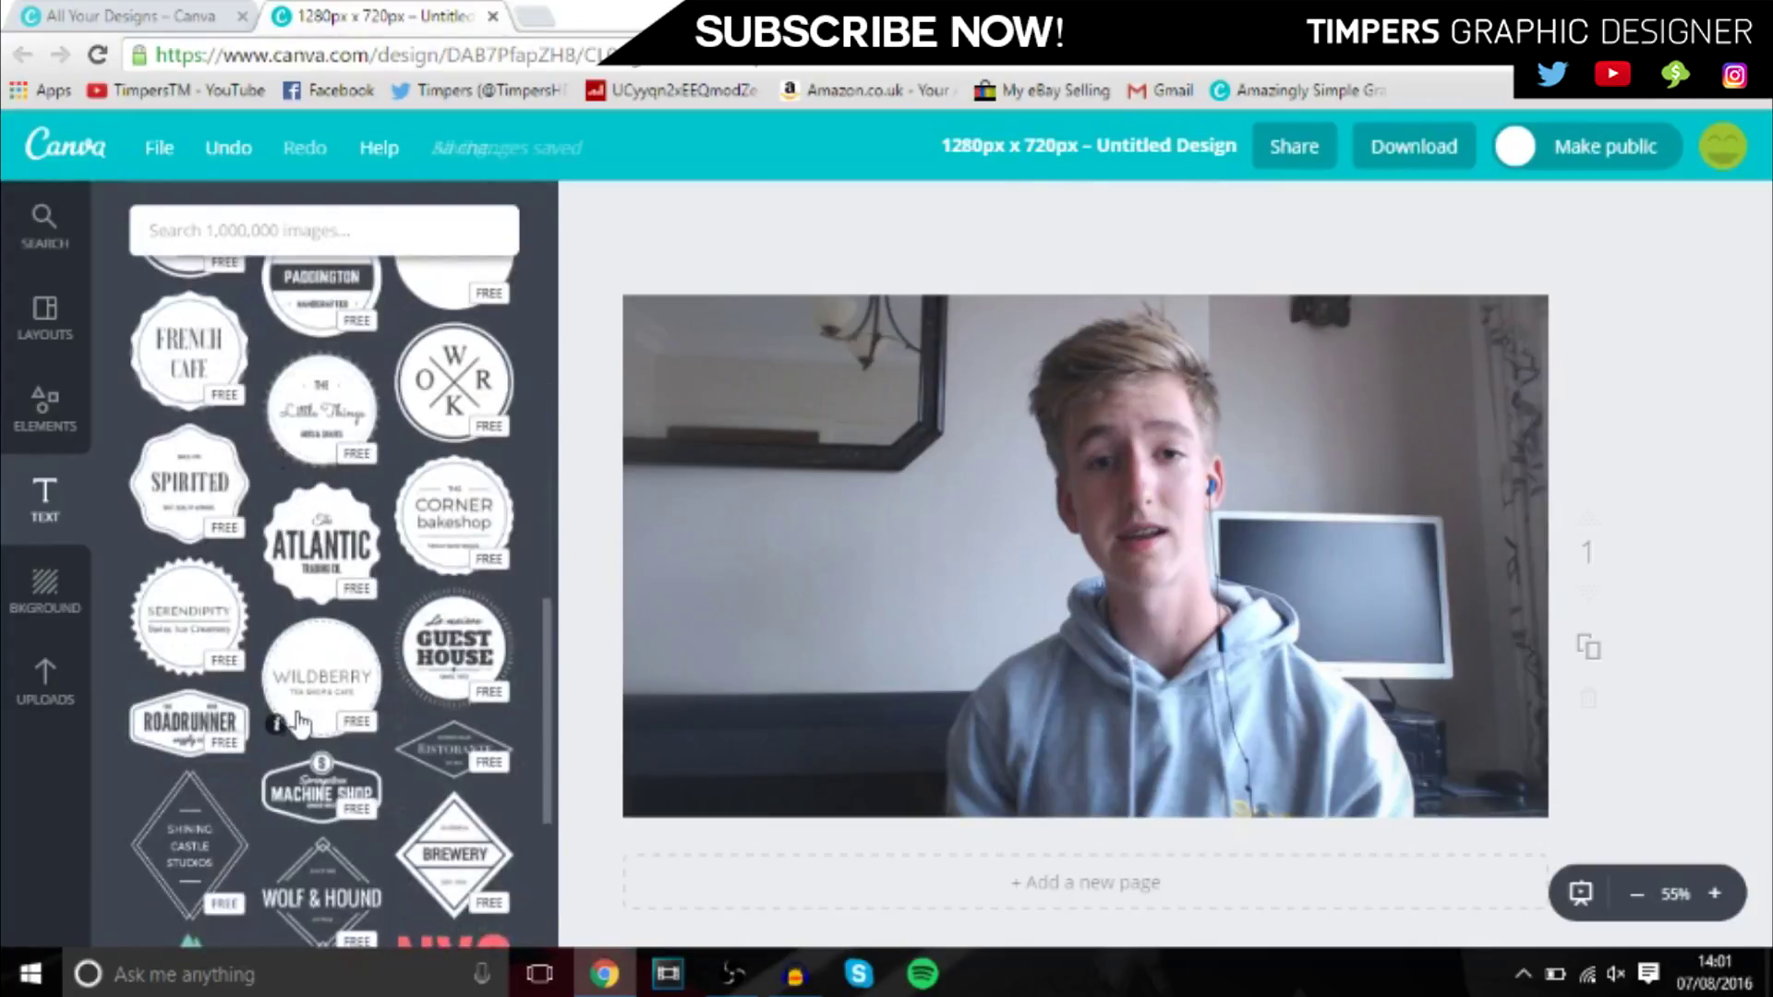
{"action": "scroll", "coordinate": [297, 725], "scroll_direction": "down", "scroll_amount": 4}
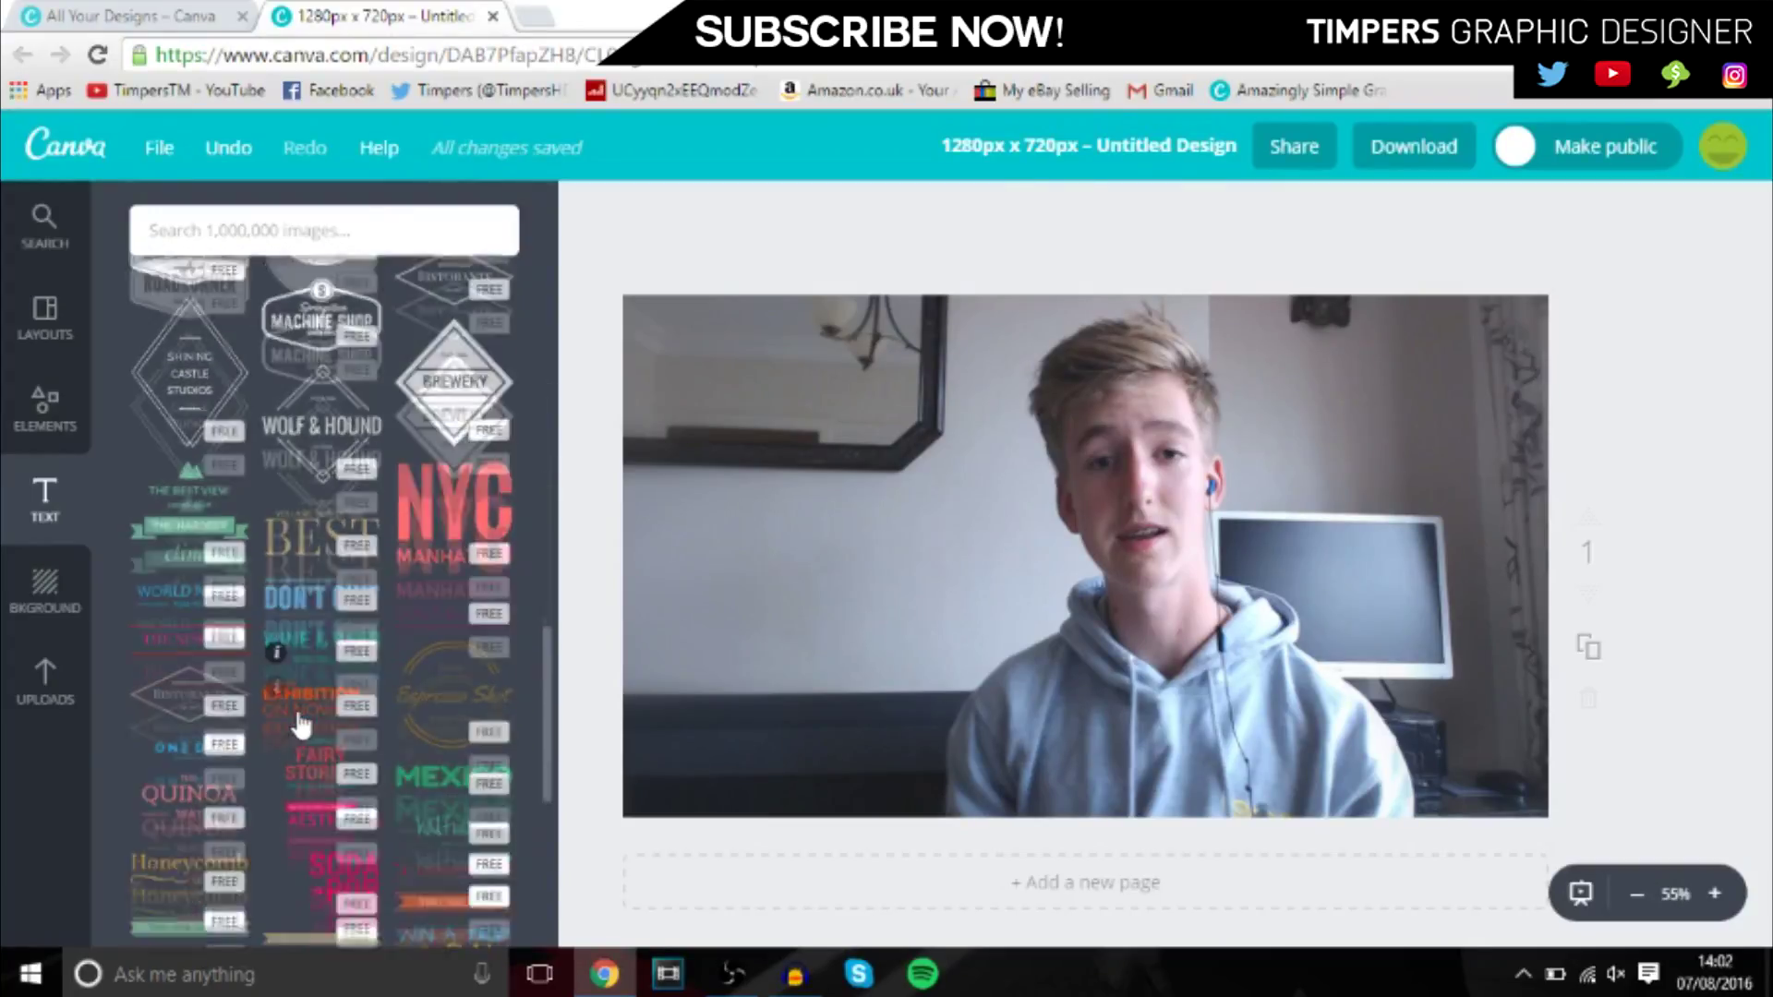
{"action": "scroll", "coordinate": [297, 725], "scroll_direction": "up", "scroll_amount": 15}
{"action": "scroll", "coordinate": [297, 725], "scroll_direction": "up", "scroll_amount": 4}
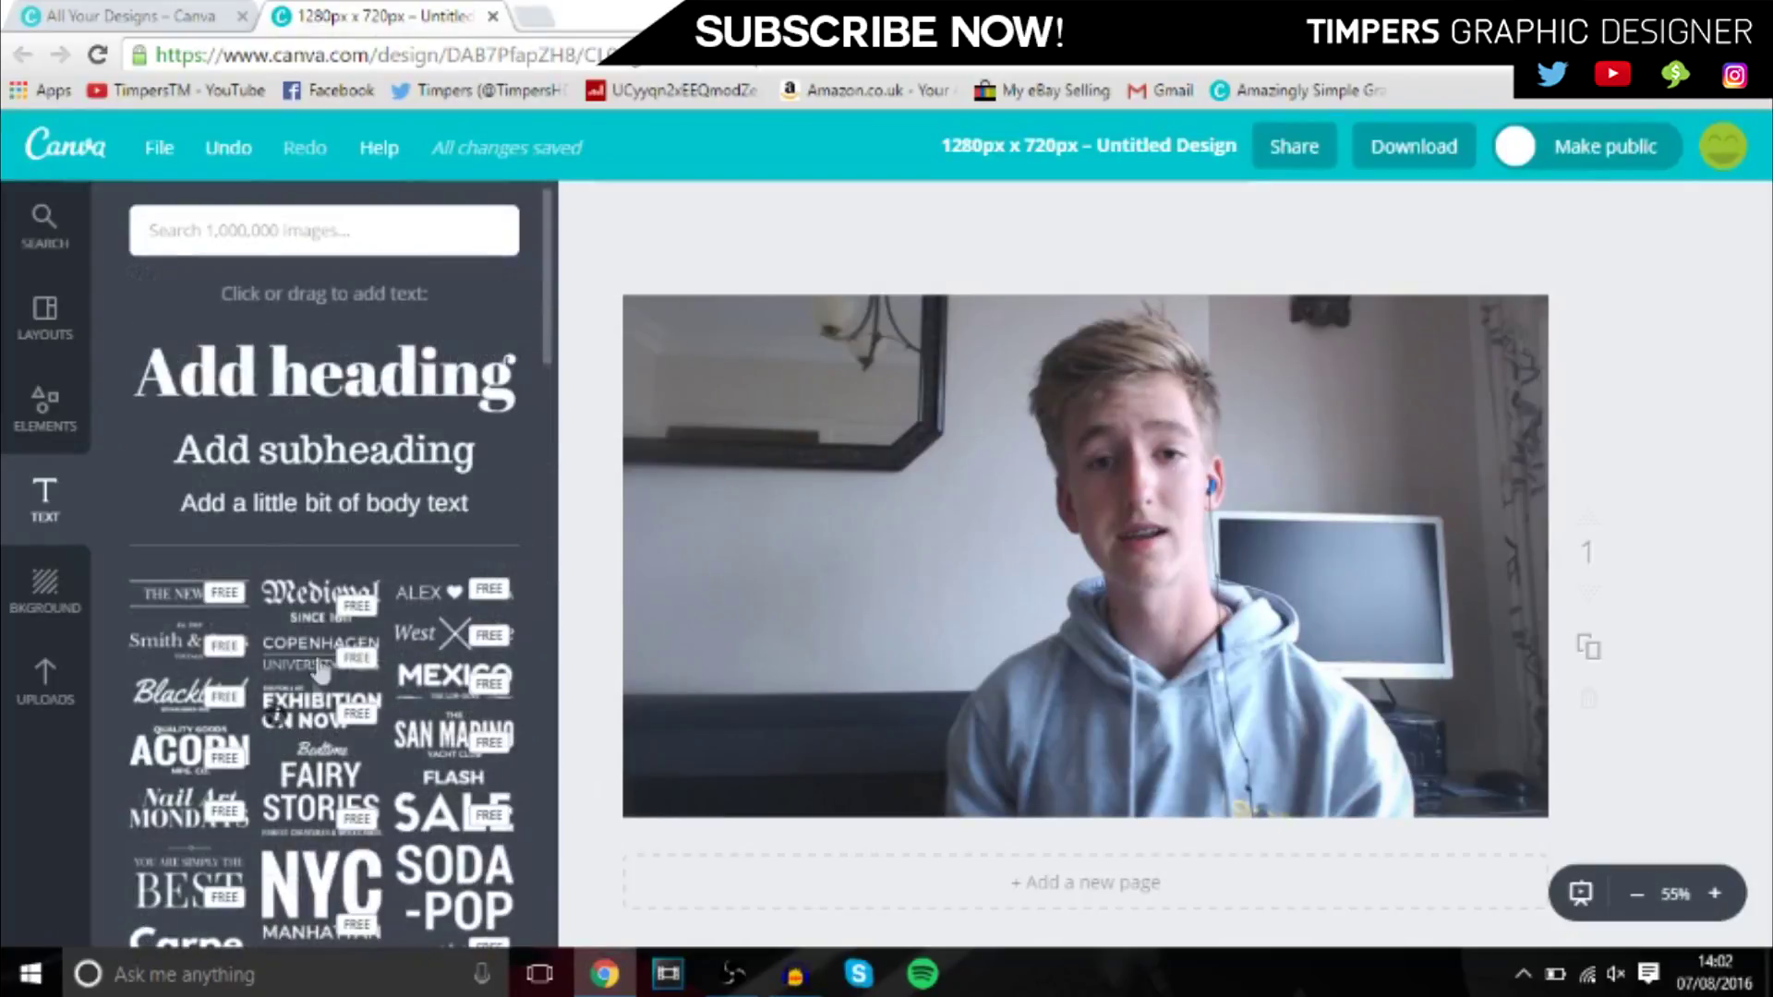
{"action": "left_click", "coordinate": [323, 397]}
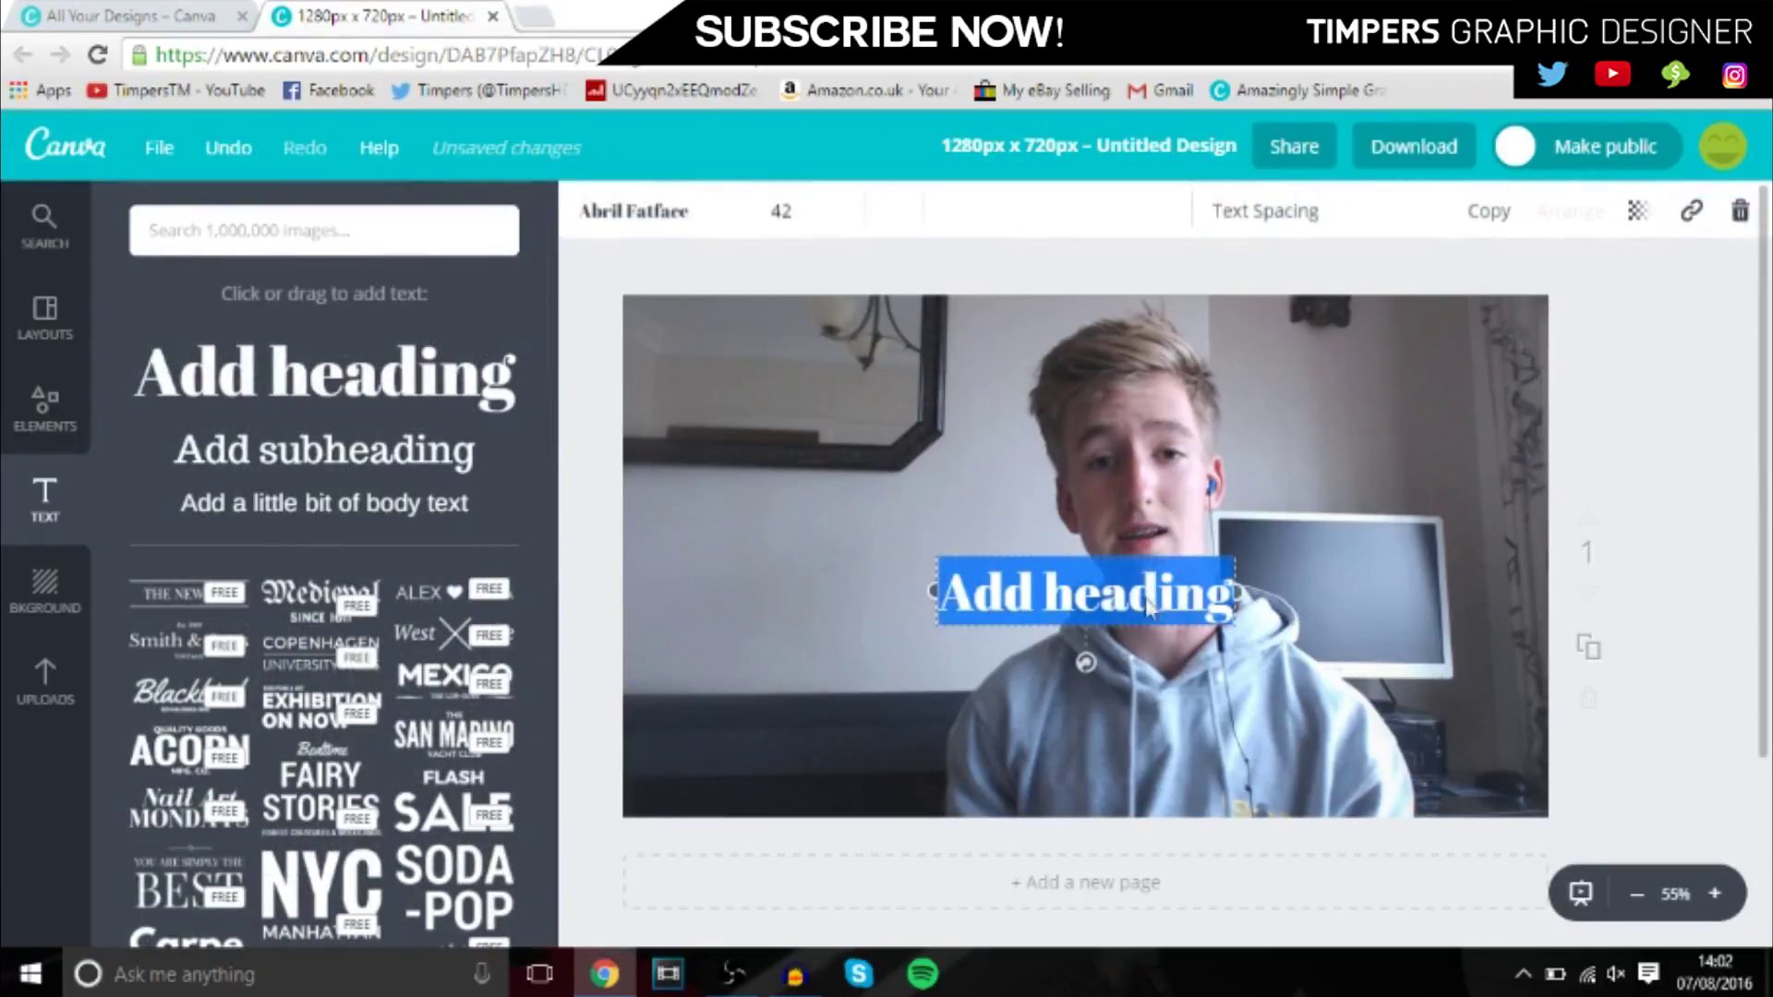
- Replace the placeholder with 'HOW TO MAKE A' and select the text
{"action": "key", "text": "BackSpace"}
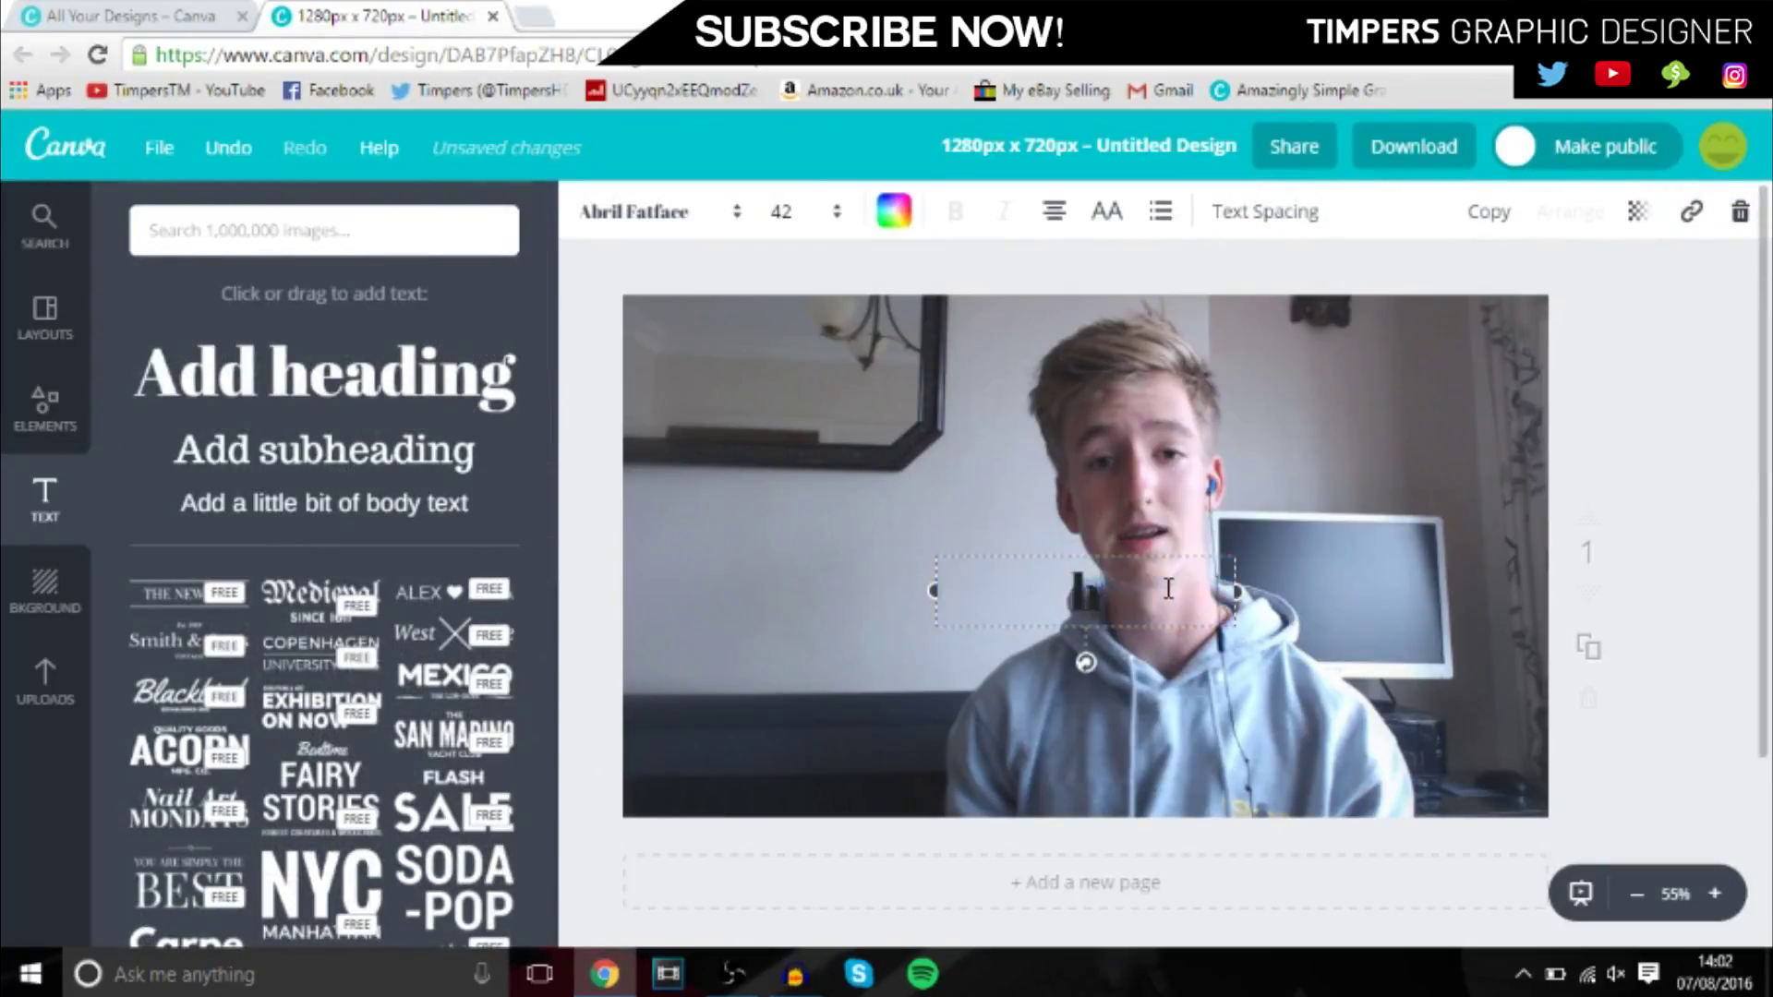
{"action": "type", "text": "HOW TO MAKE A"}
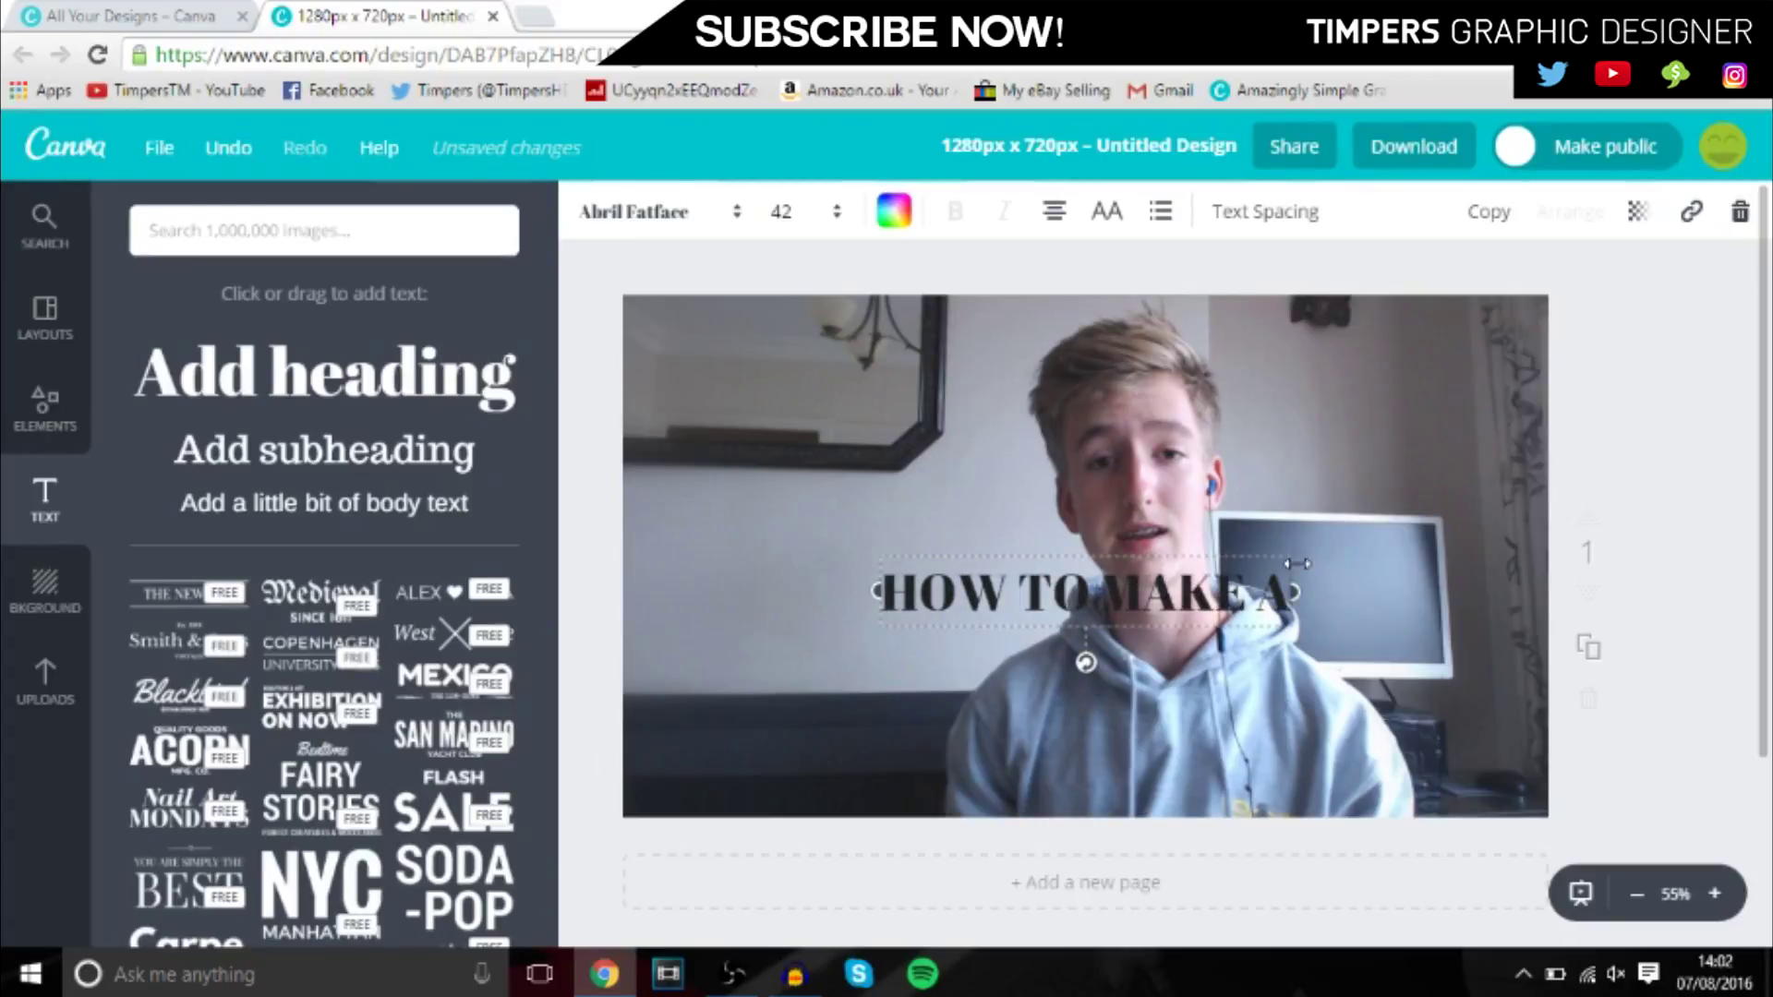
{"action": "left_click_drag", "start_coordinate": [1293, 592], "coordinate": [862, 593]}
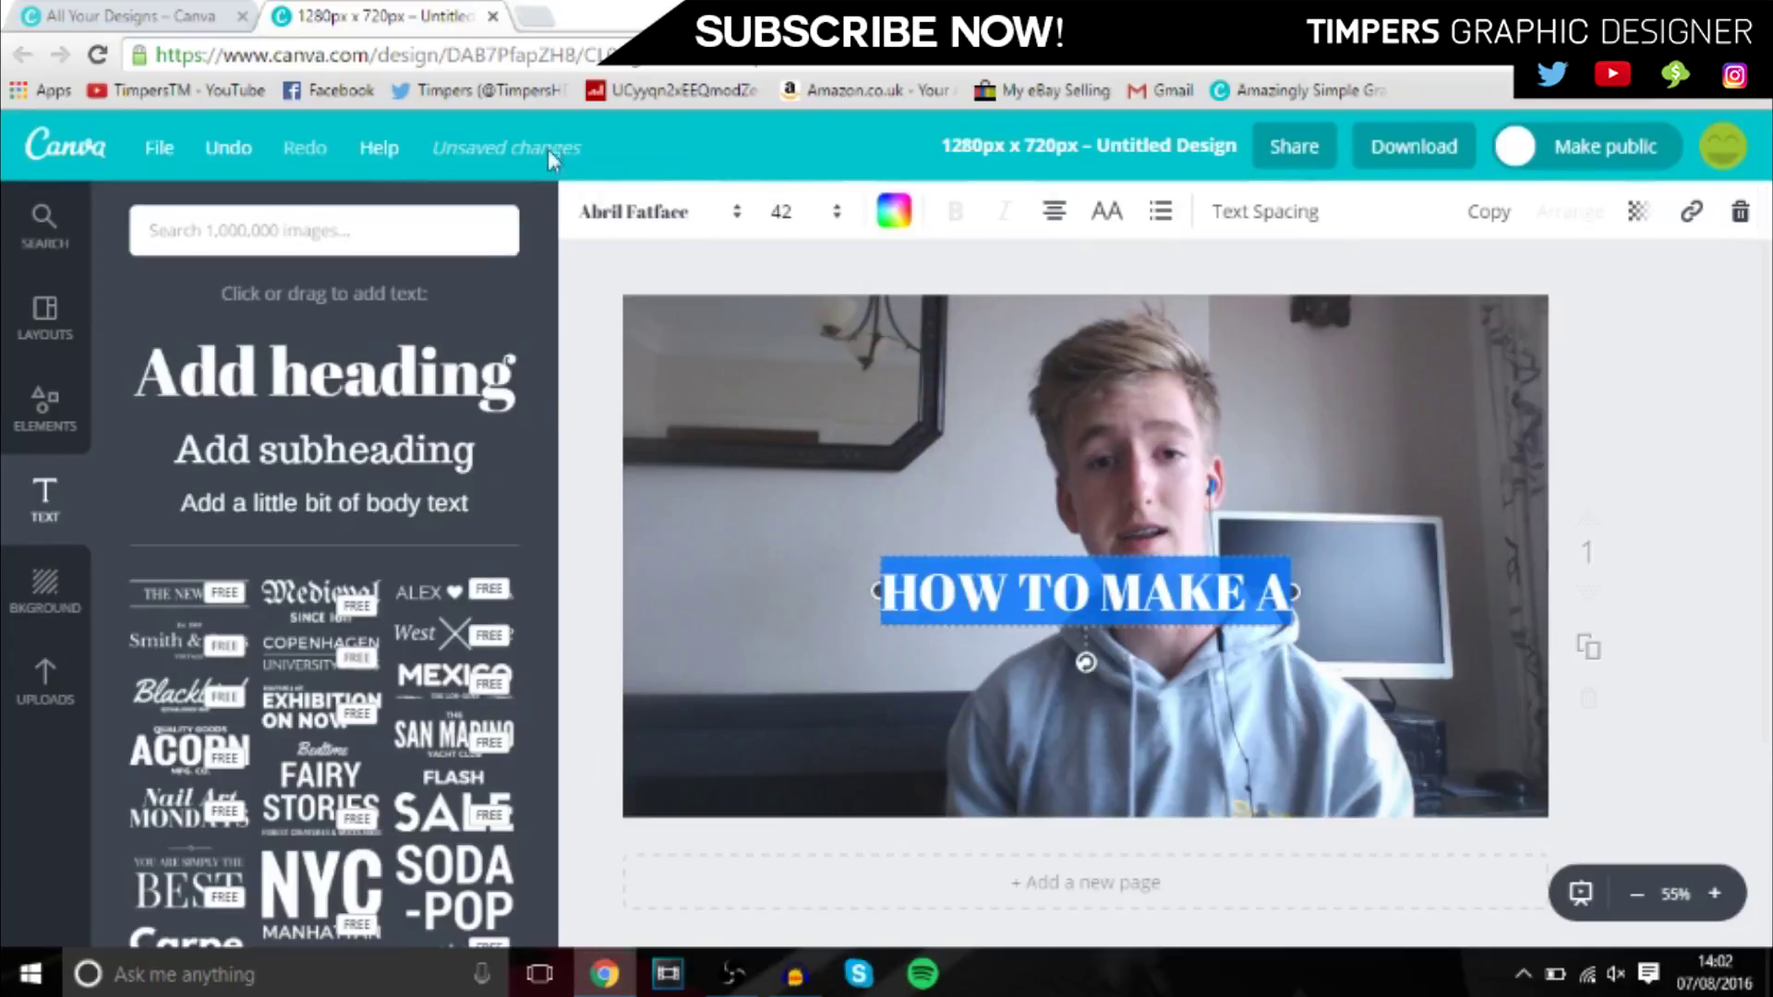
{"action": "left_click", "coordinate": [683, 230]}
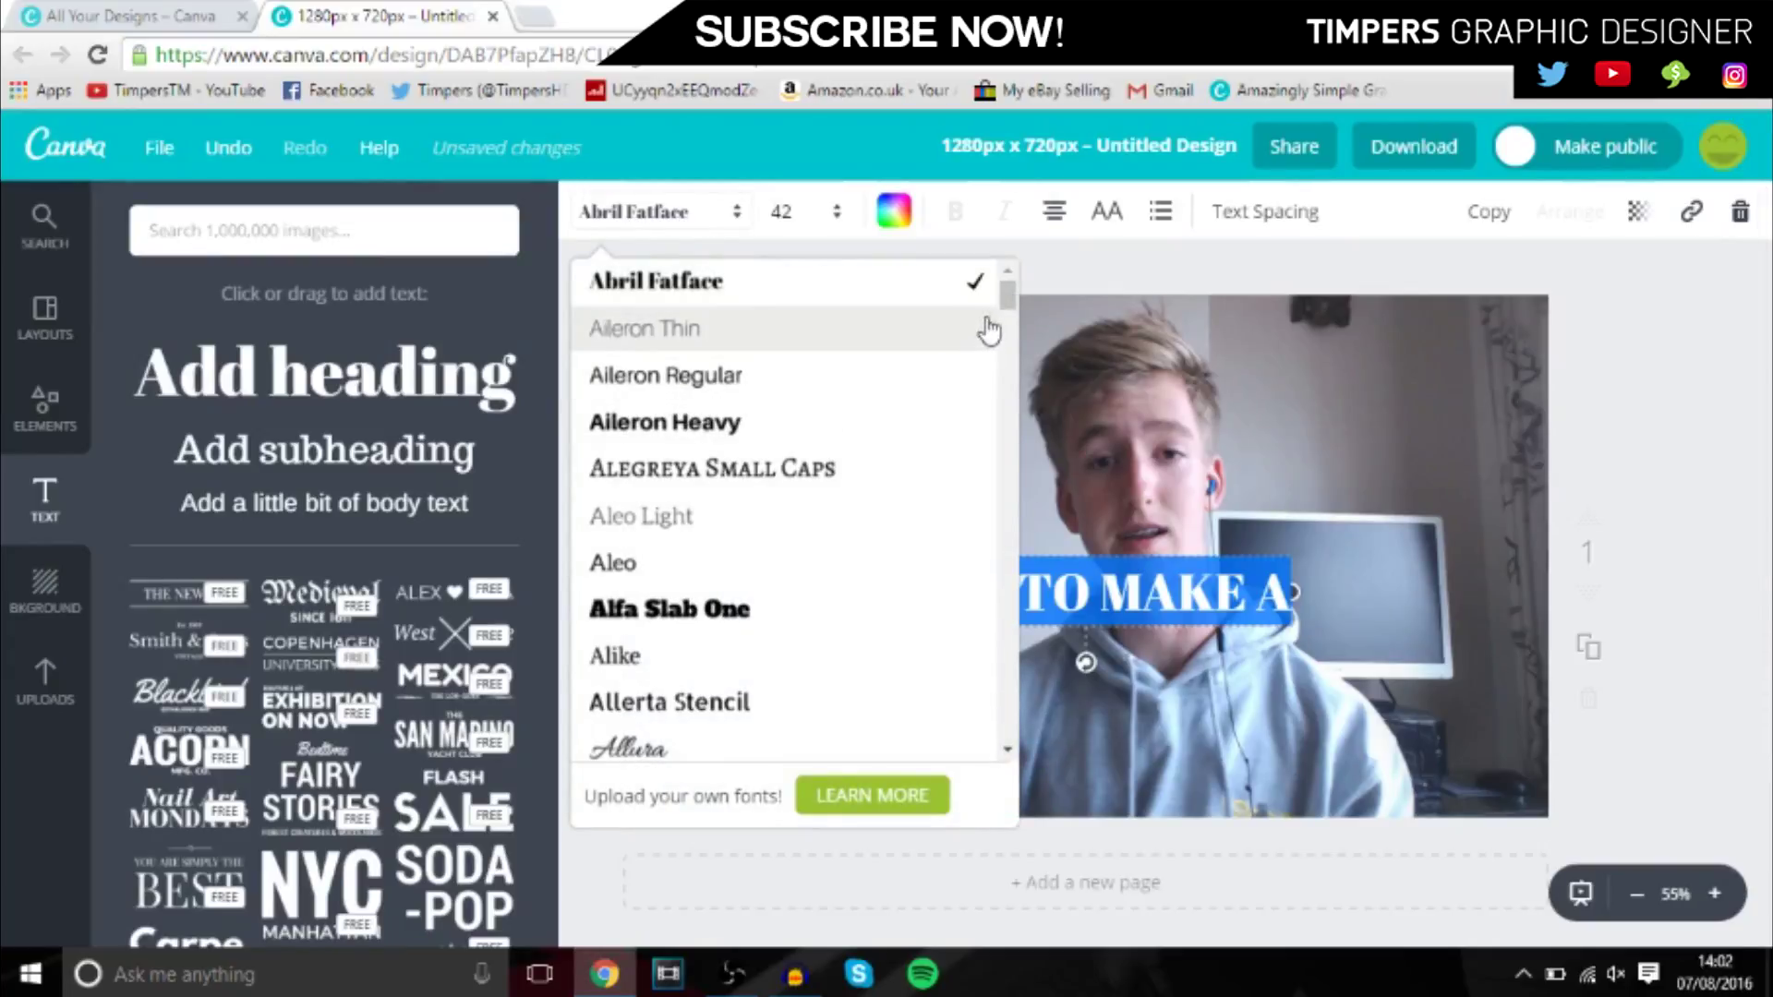
- Change the heading font to Anton
{"action": "mouse_move", "coordinate": [1016, 302]}
{"action": "left_mouse_down"}
{"action": "mouse_move", "coordinate": [1006, 511]}
{"action": "mouse_move", "coordinate": [974, 557]}
{"action": "mouse_move", "coordinate": [989, 613]}
{"action": "mouse_move", "coordinate": [981, 363]}
{"action": "left_mouse_up"}
{"action": "scroll", "coordinate": [975, 346], "scroll_direction": "up", "scroll_amount": 4}
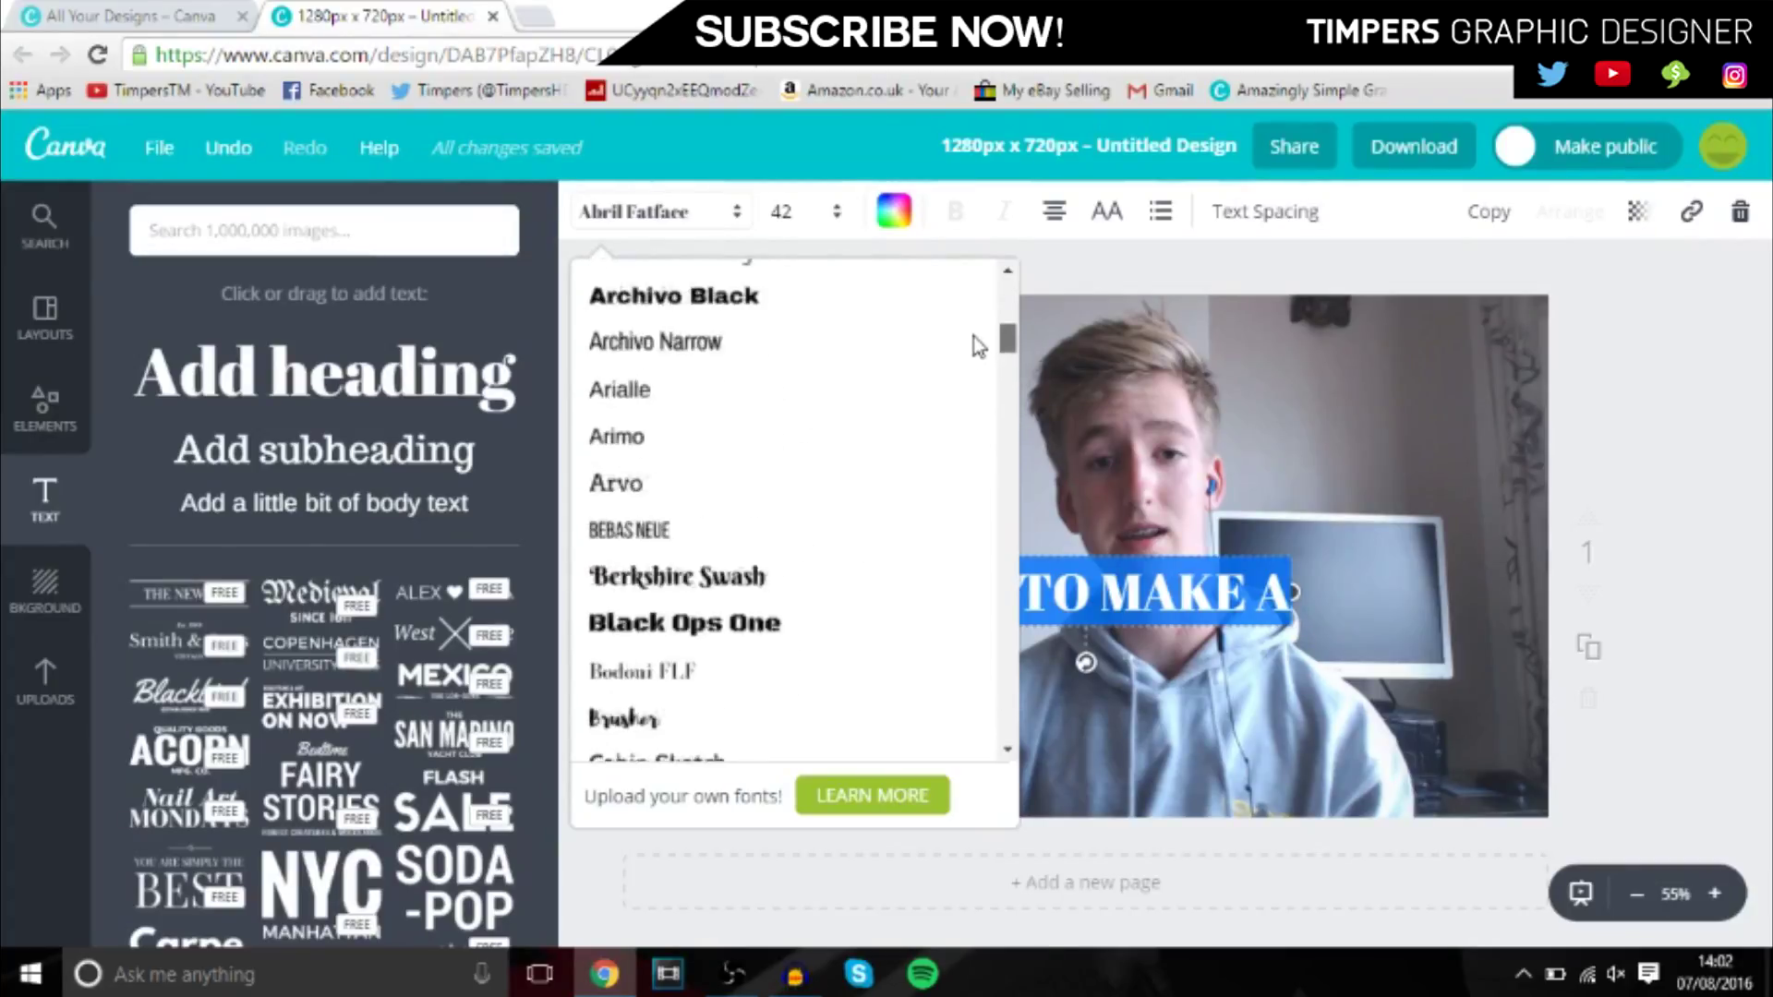
{"action": "scroll", "coordinate": [972, 339], "scroll_direction": "up", "scroll_amount": 1}
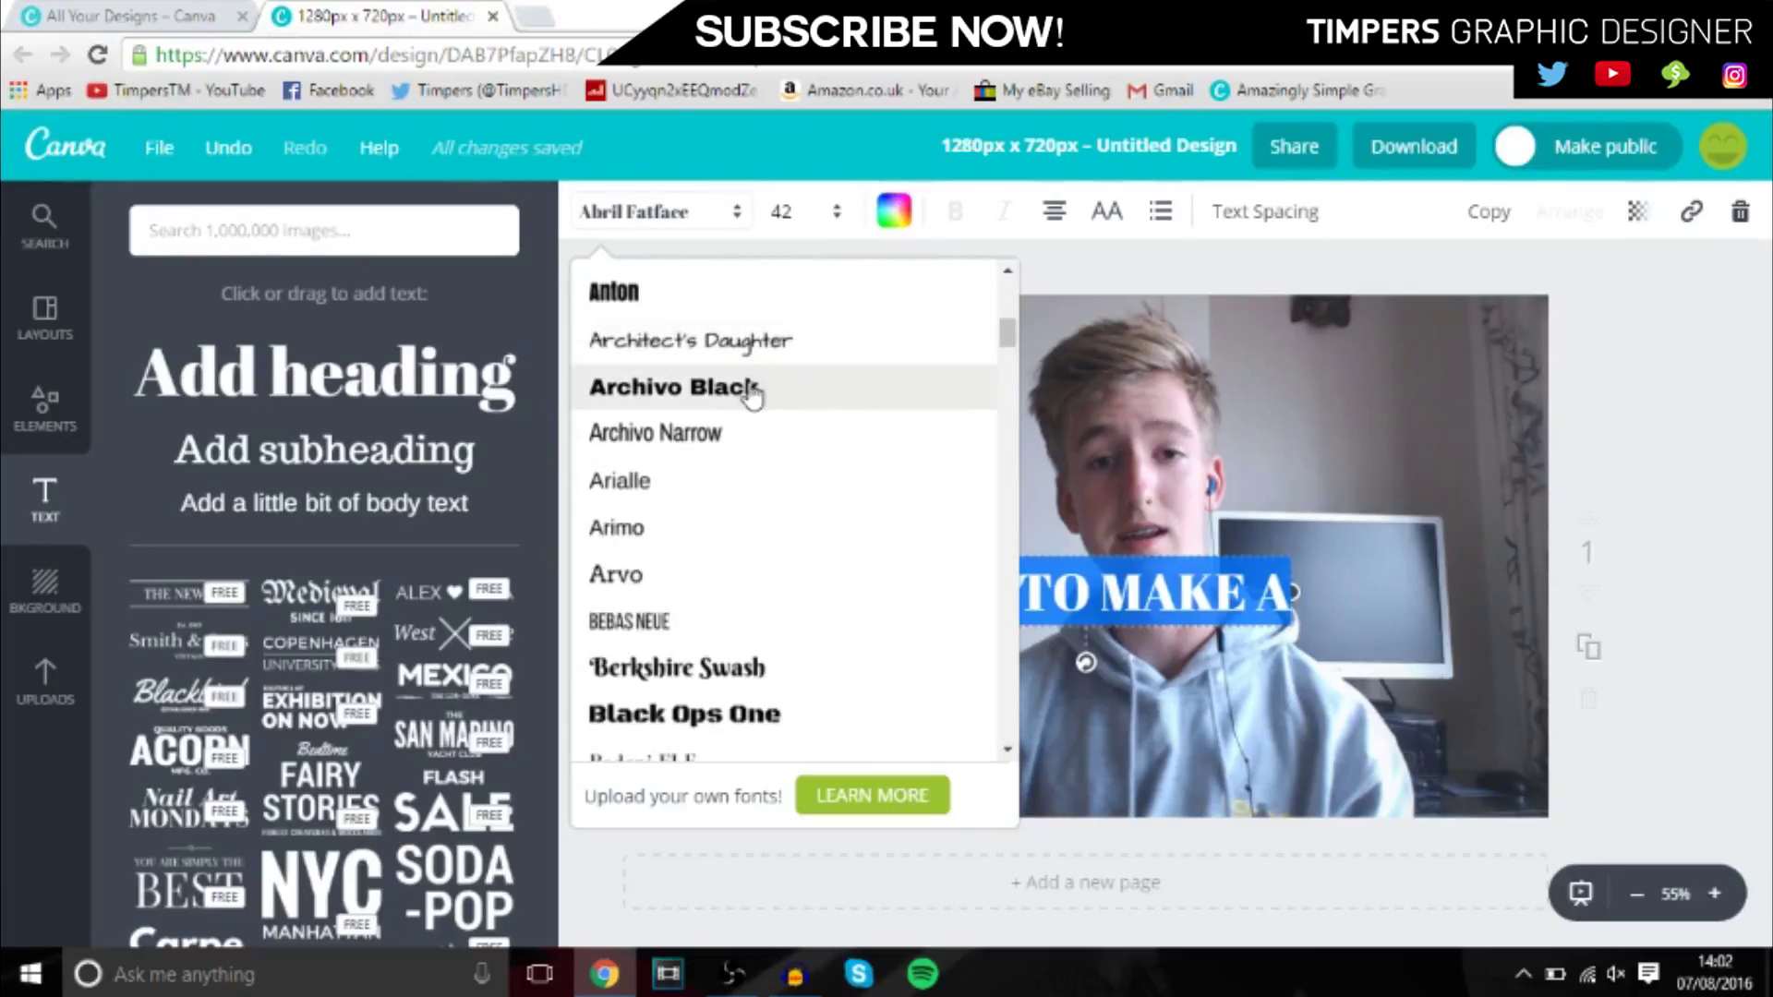
{"action": "left_click", "coordinate": [614, 292]}
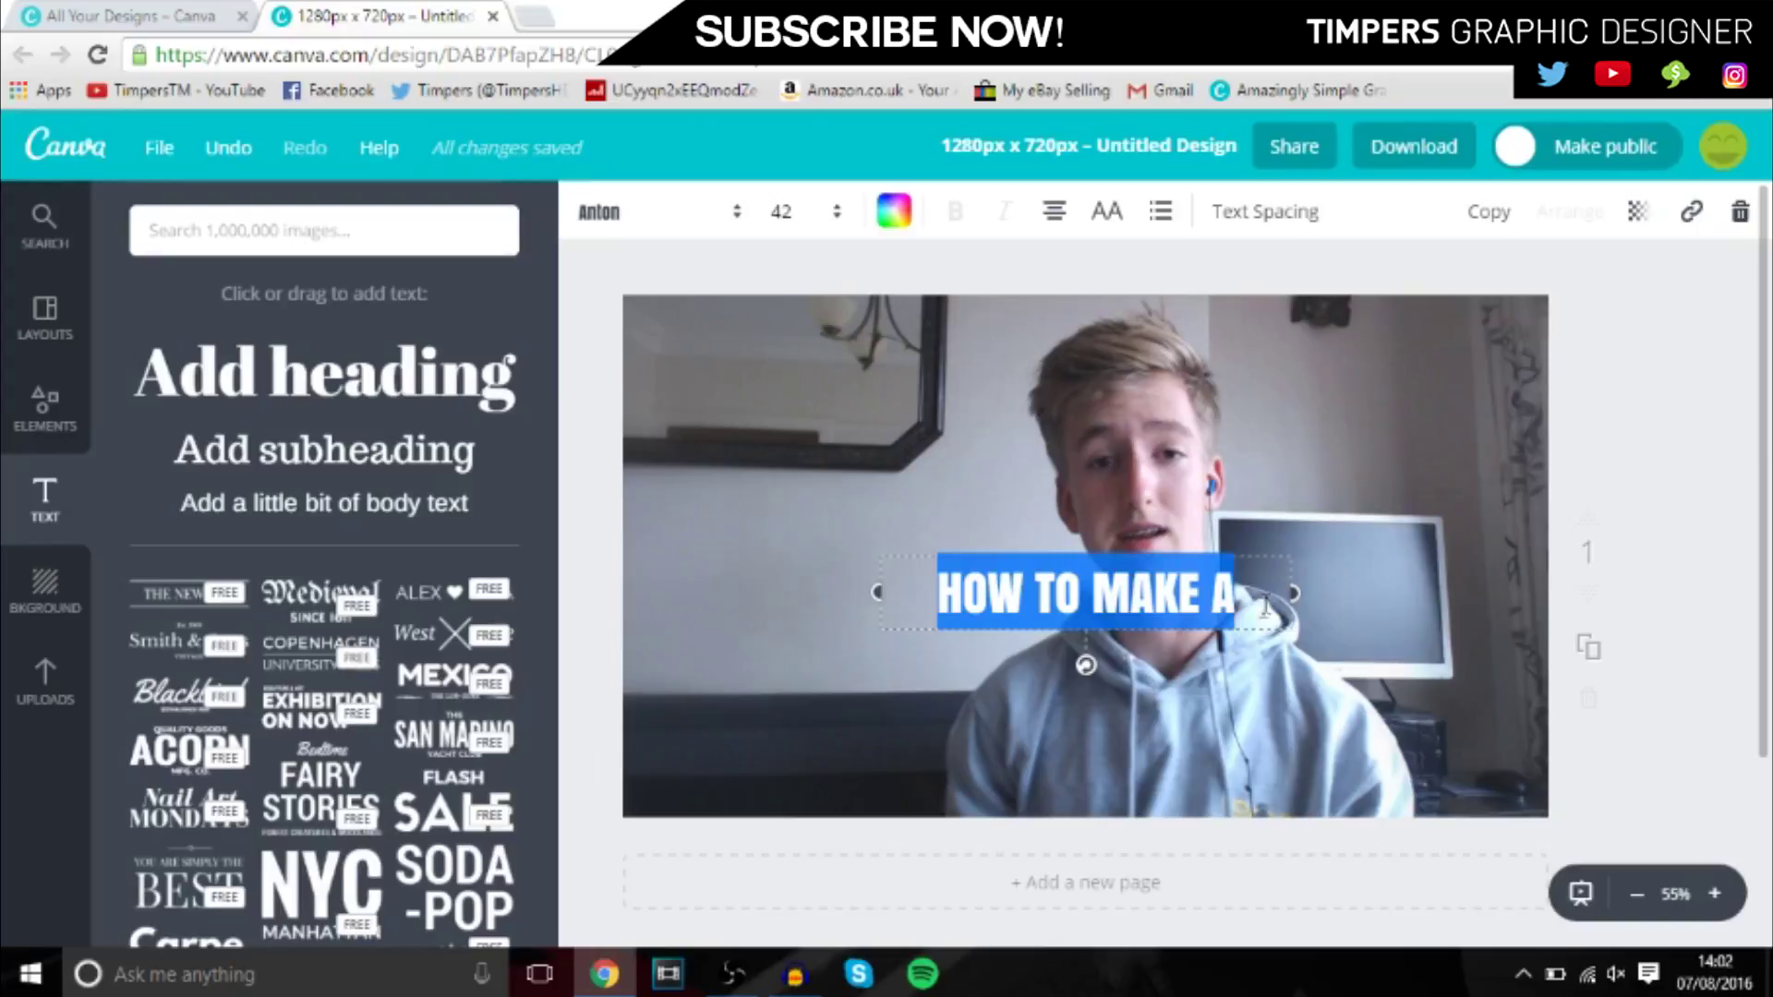
- Widen the heading, set its size to 56, and move it to the upper left
{"action": "mouse_move", "coordinate": [1302, 591]}
{"action": "left_mouse_down"}
{"action": "mouse_move", "coordinate": [1371, 591]}
{"action": "mouse_move", "coordinate": [1323, 593]}
{"action": "left_mouse_up"}
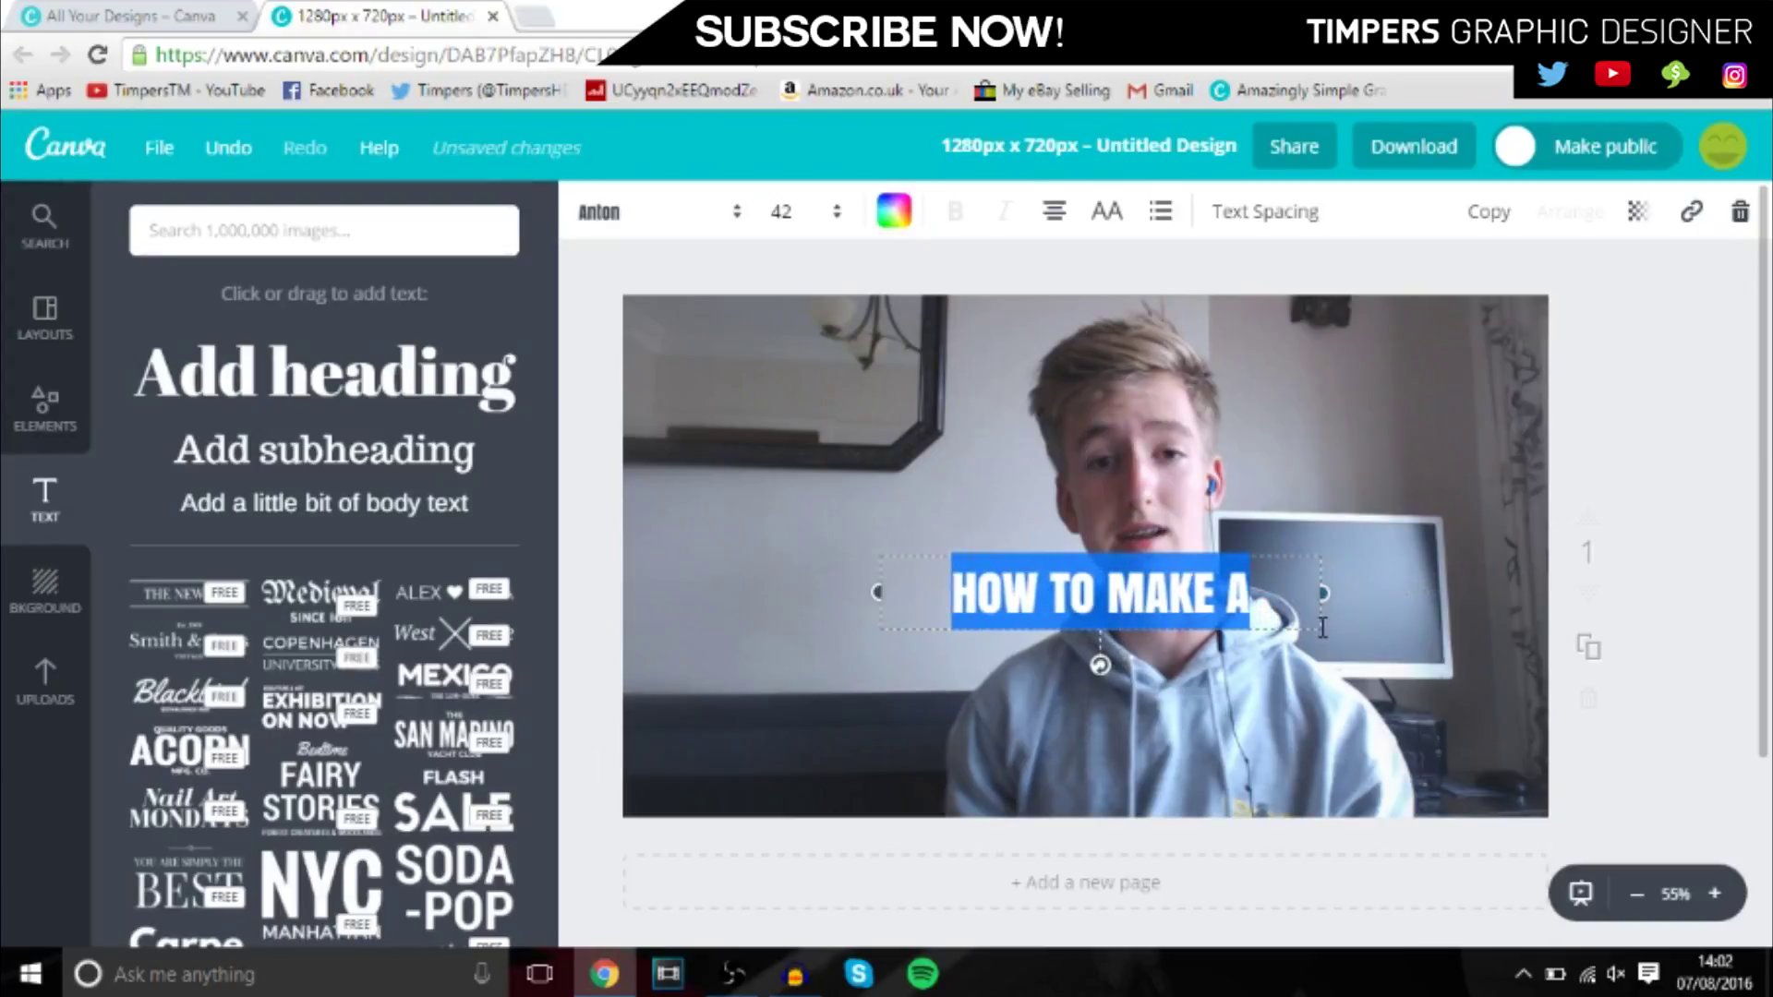
{"action": "left_click", "coordinate": [834, 211]}
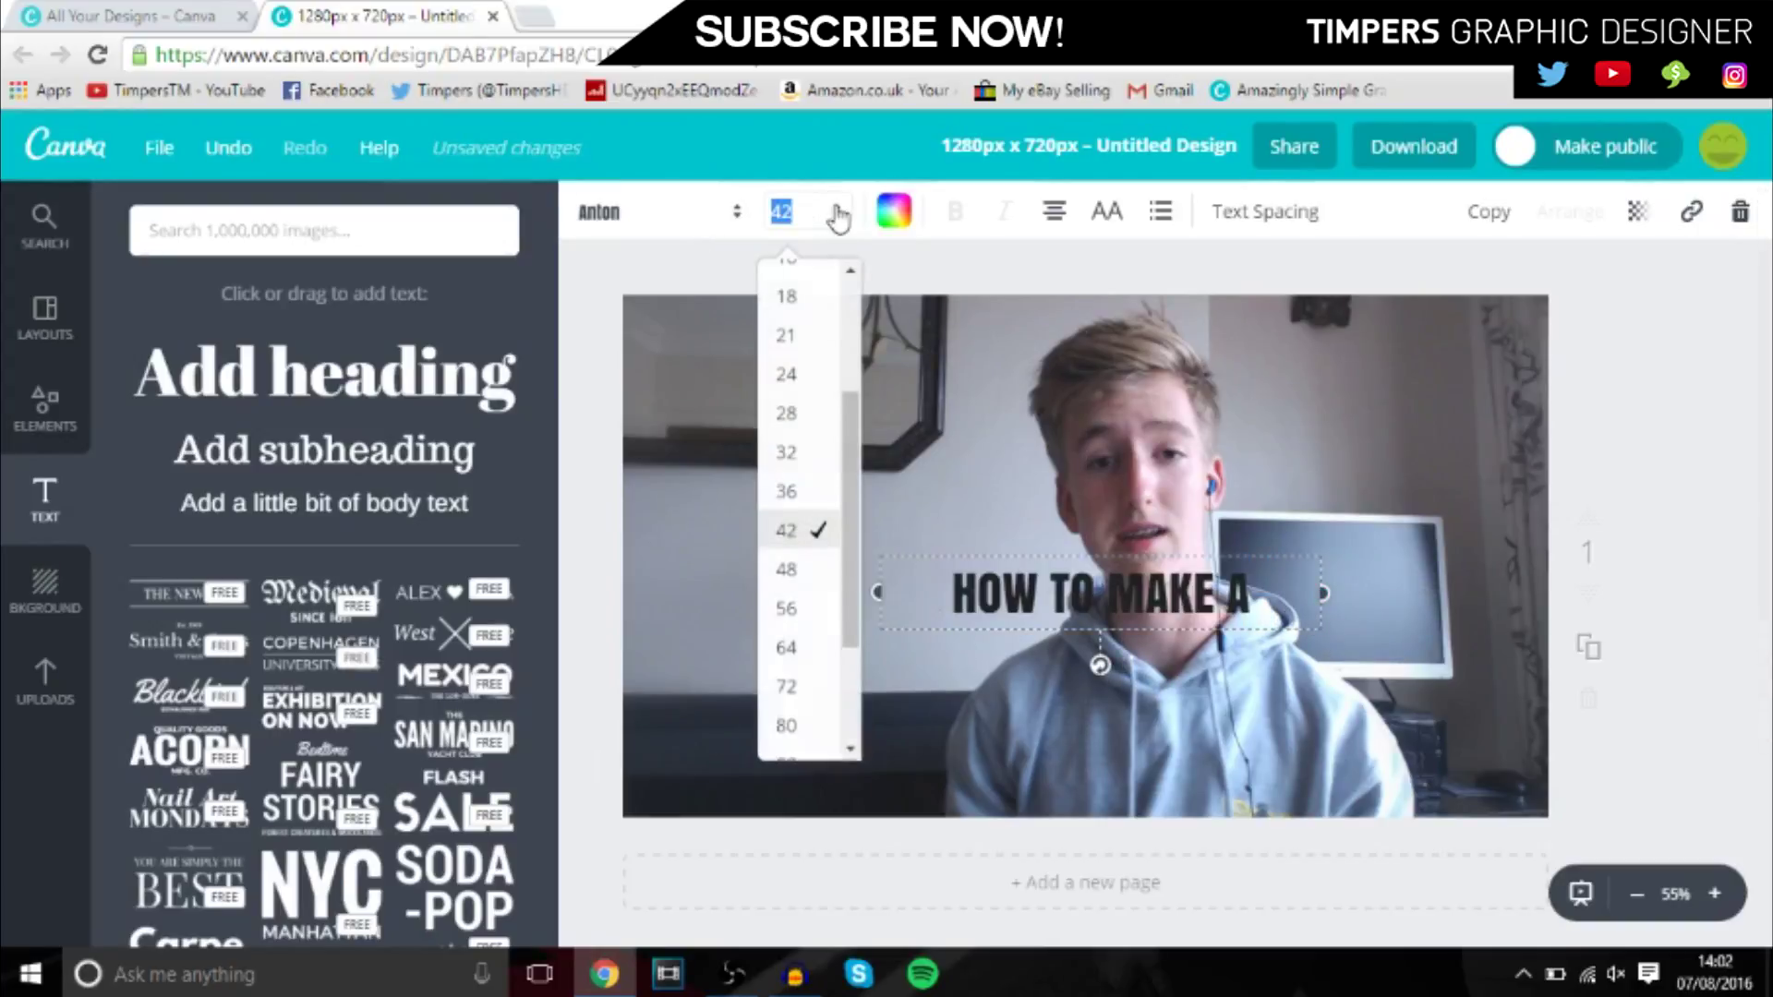
{"action": "left_click", "coordinate": [788, 608]}
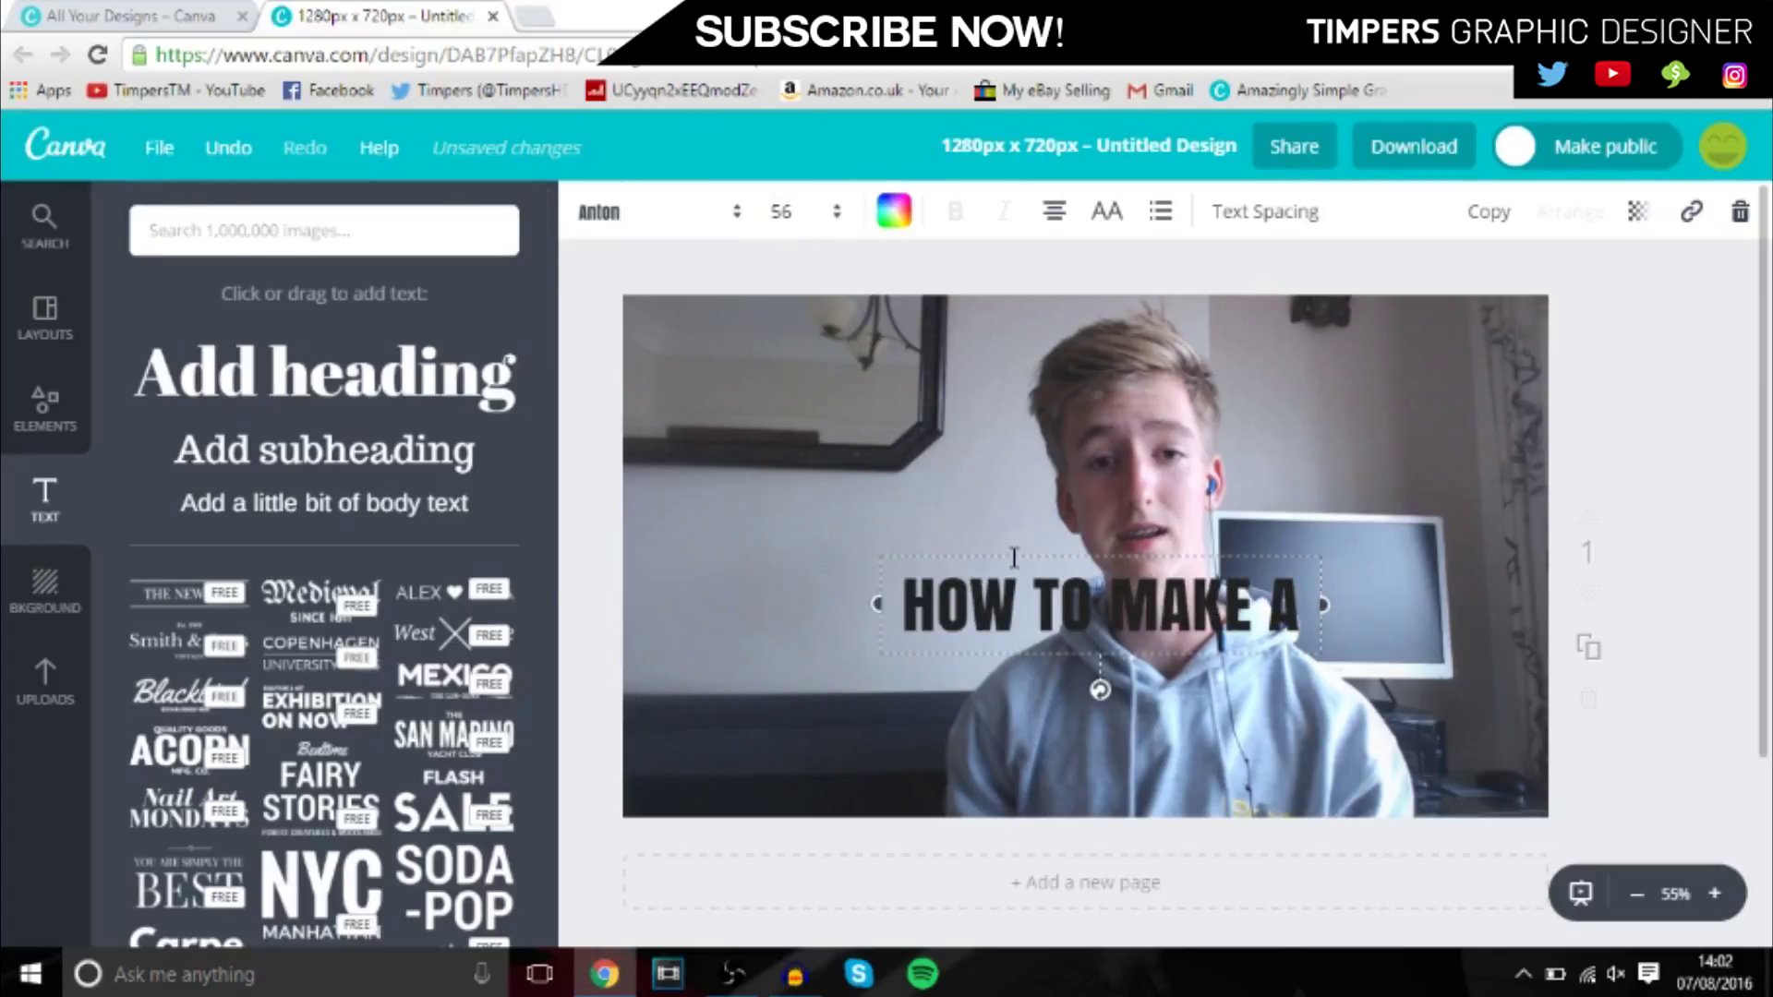
{"action": "left_click_drag", "start_coordinate": [1006, 550], "coordinate": [752, 507]}
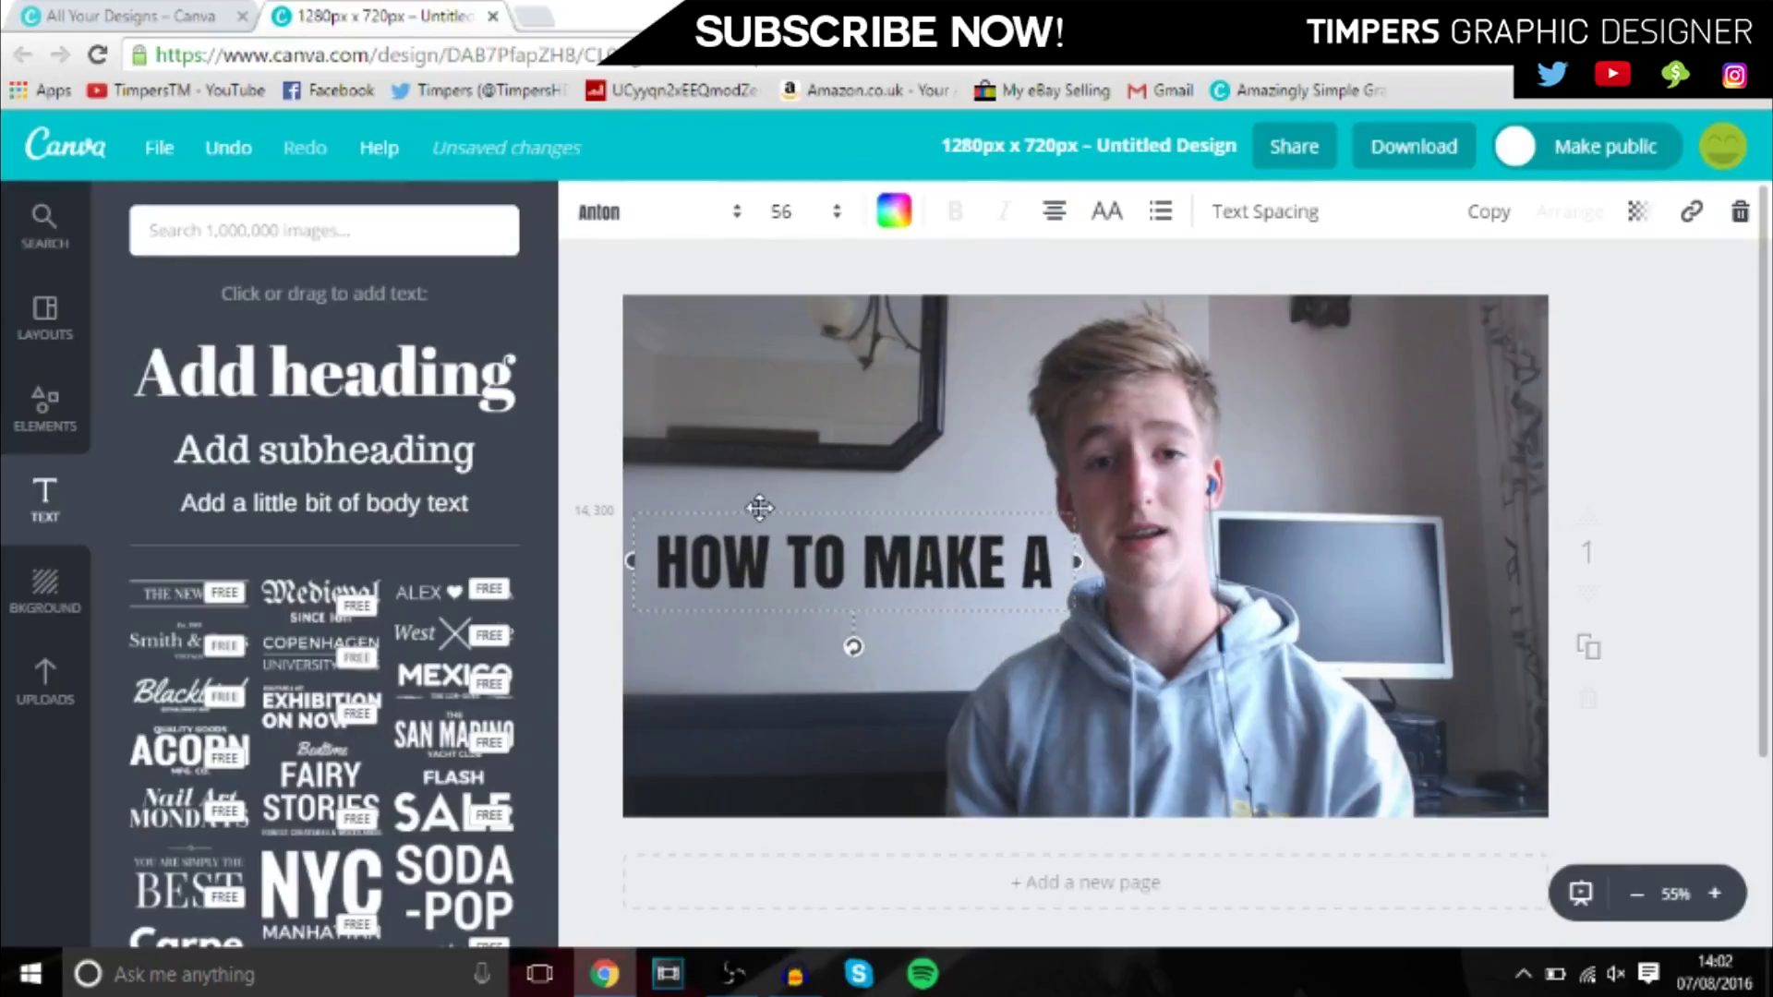
- Add a white square from Shapes and reshape it into a thin bar spanning the title
{"action": "left_click", "coordinate": [59, 415]}
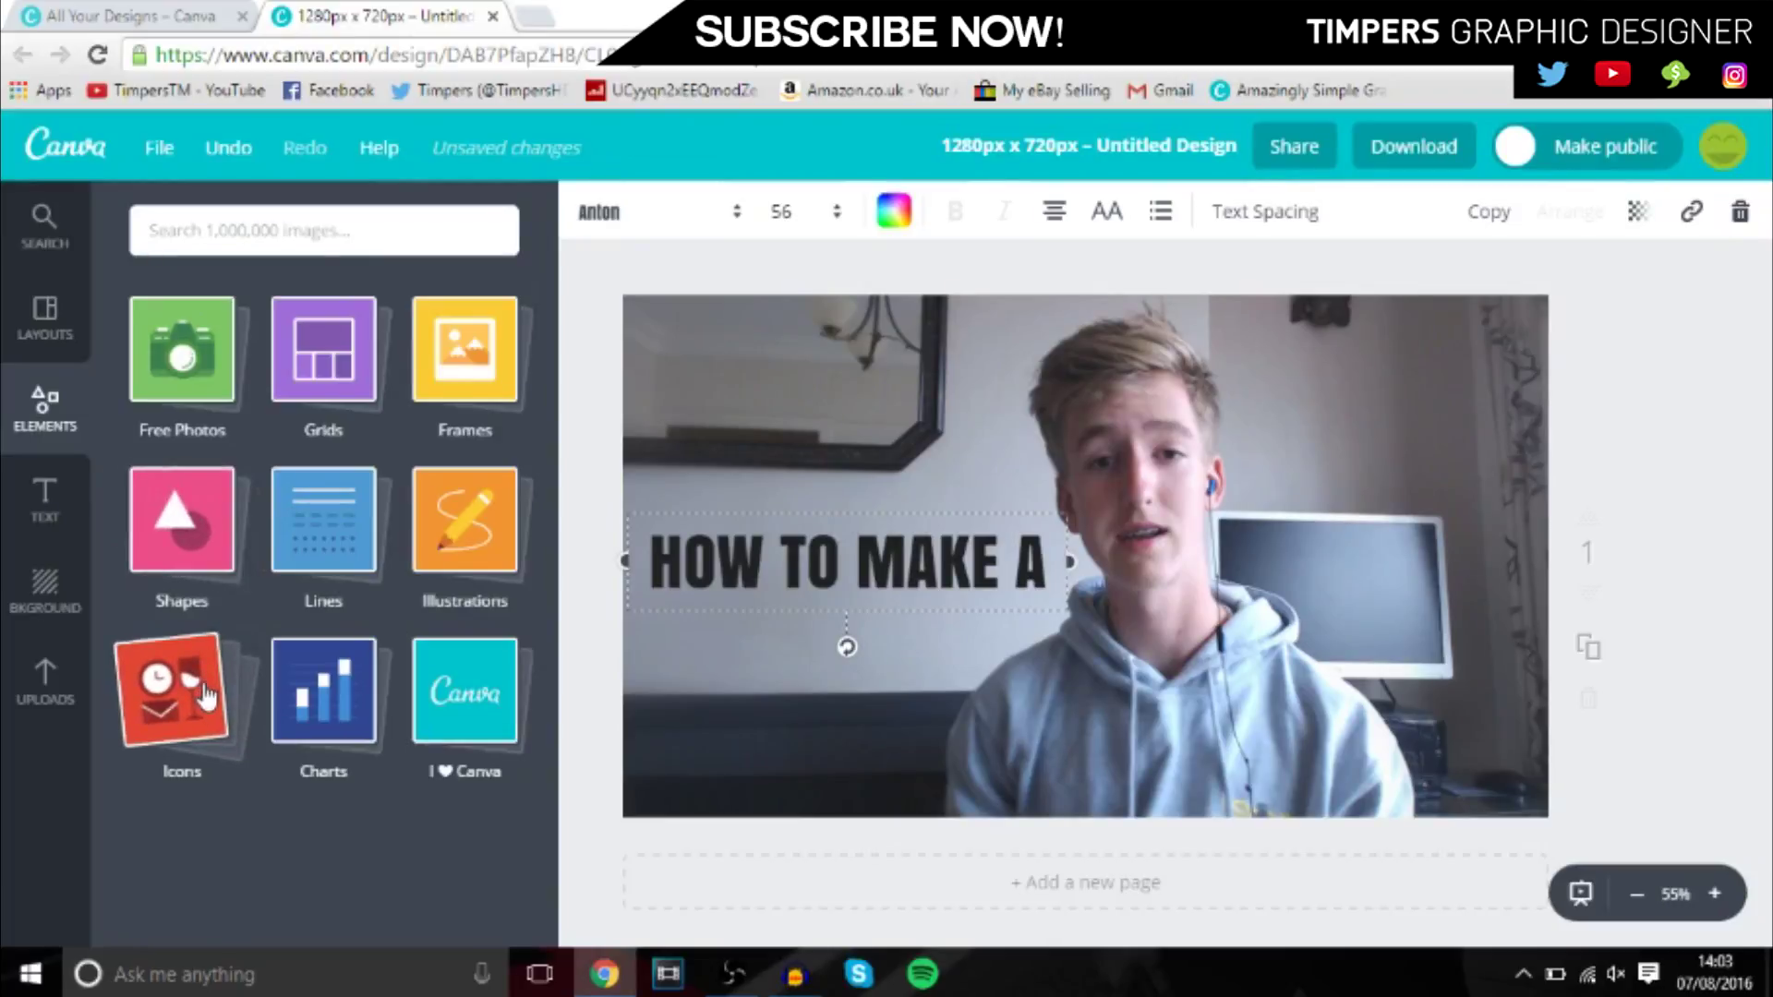
{"action": "left_click", "coordinate": [189, 552]}
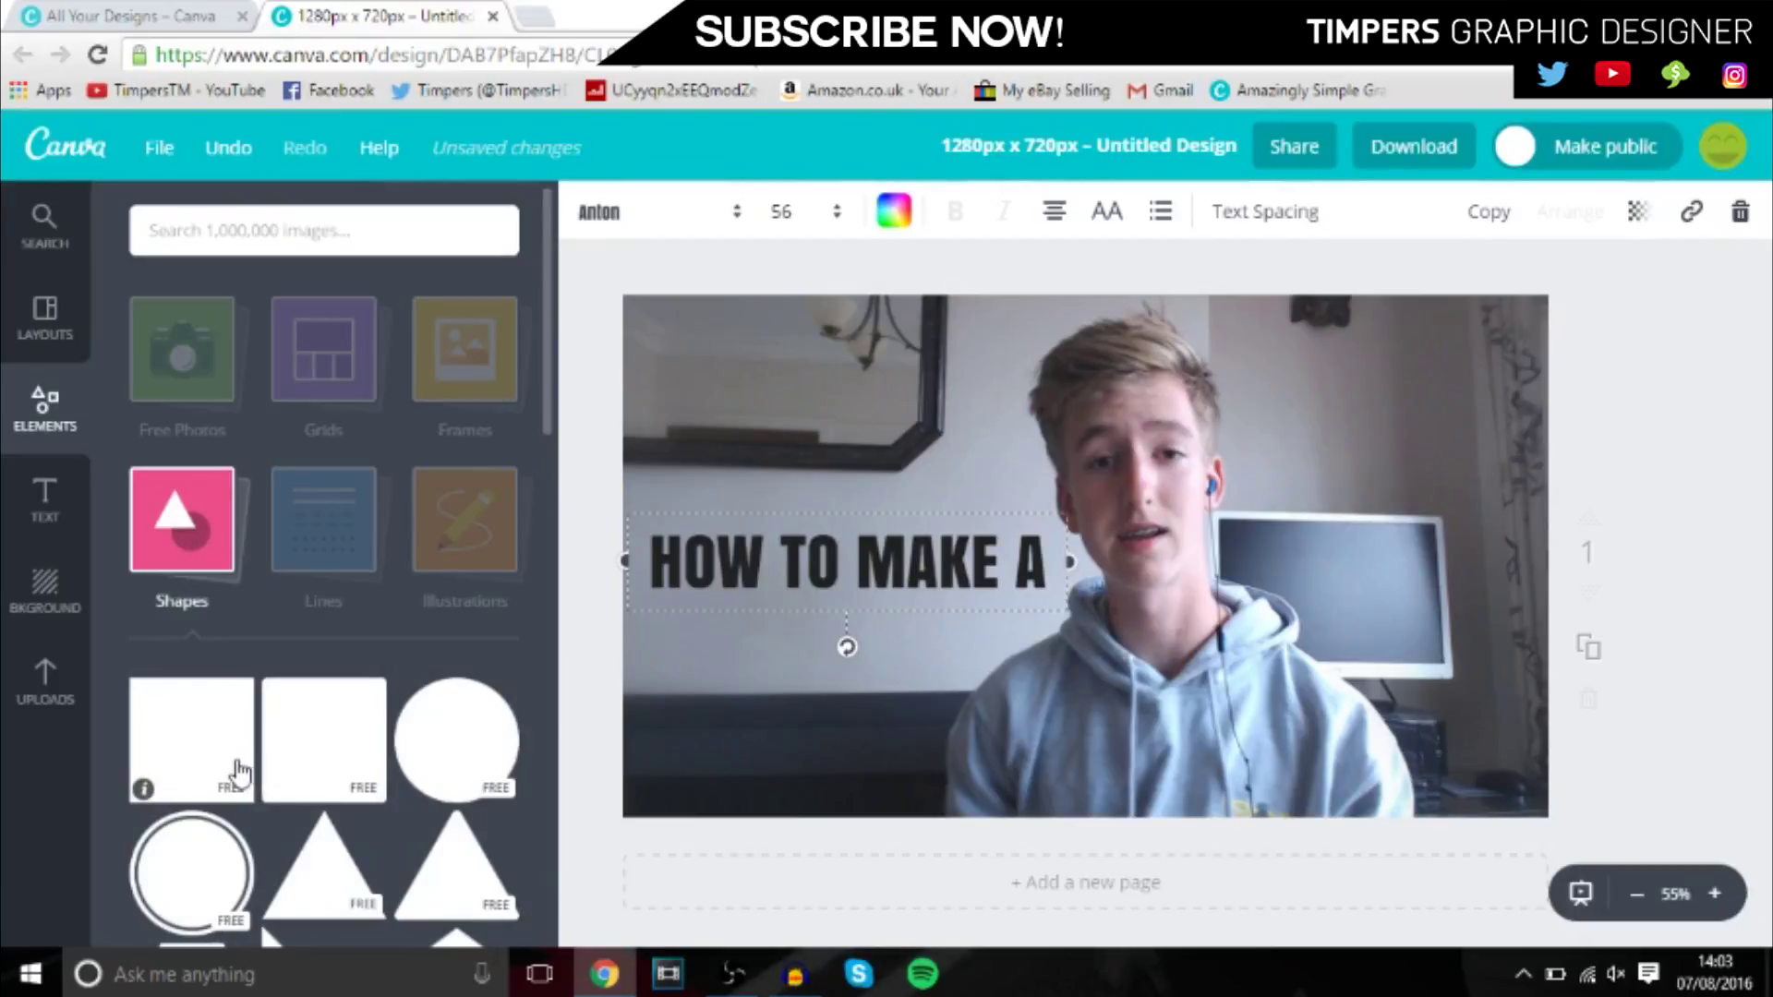
{"action": "left_click", "coordinate": [207, 752]}
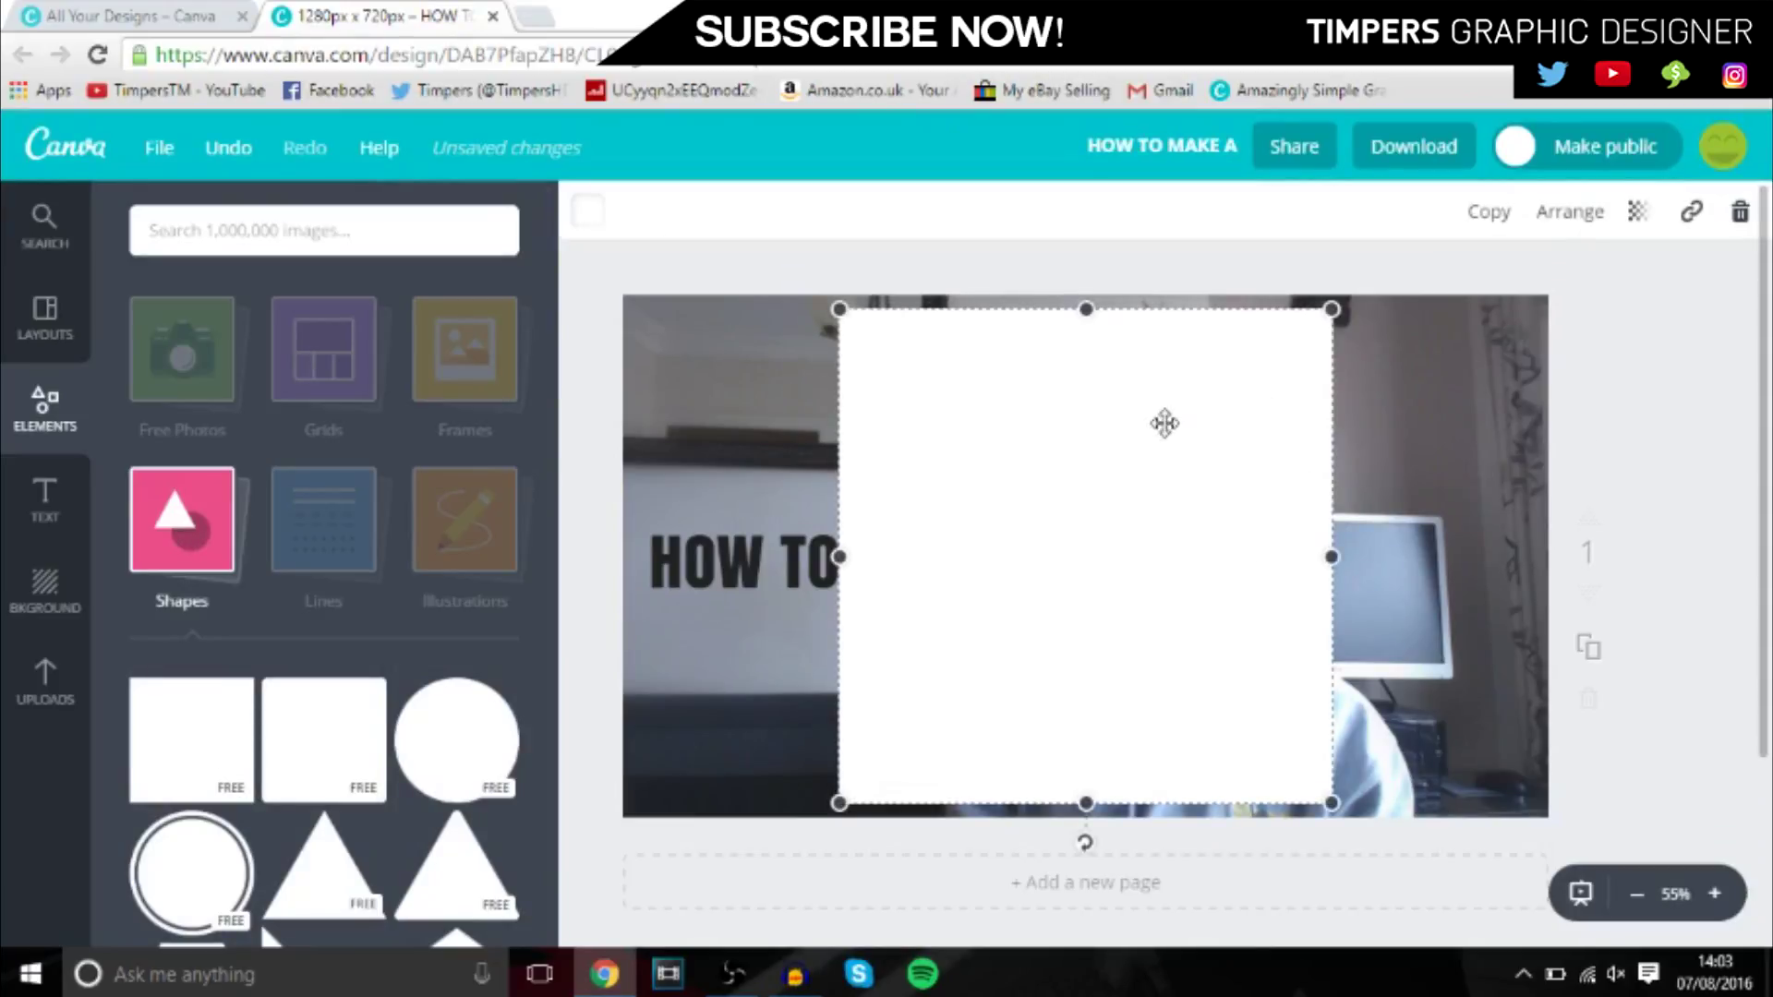
{"action": "left_click_drag", "start_coordinate": [1164, 420], "coordinate": [1017, 441]}
{"action": "left_click_drag", "start_coordinate": [938, 324], "coordinate": [841, 549]}
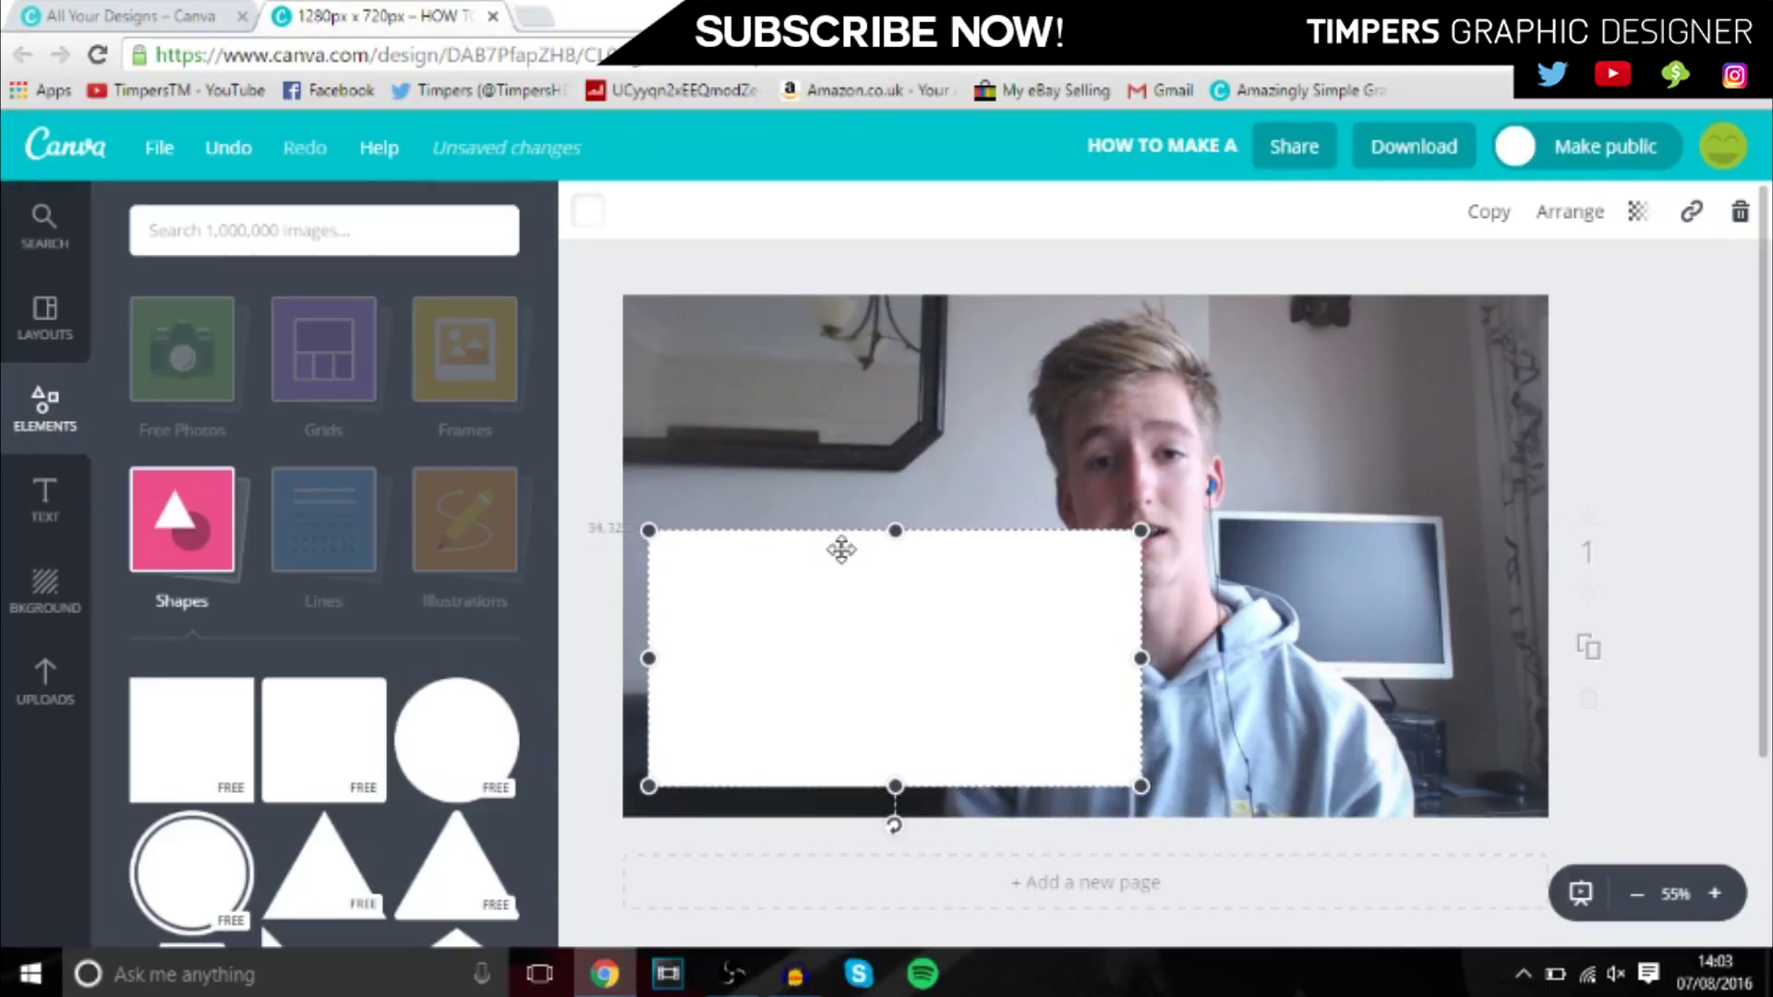
{"action": "left_click_drag", "start_coordinate": [1141, 785], "coordinate": [964, 646]}
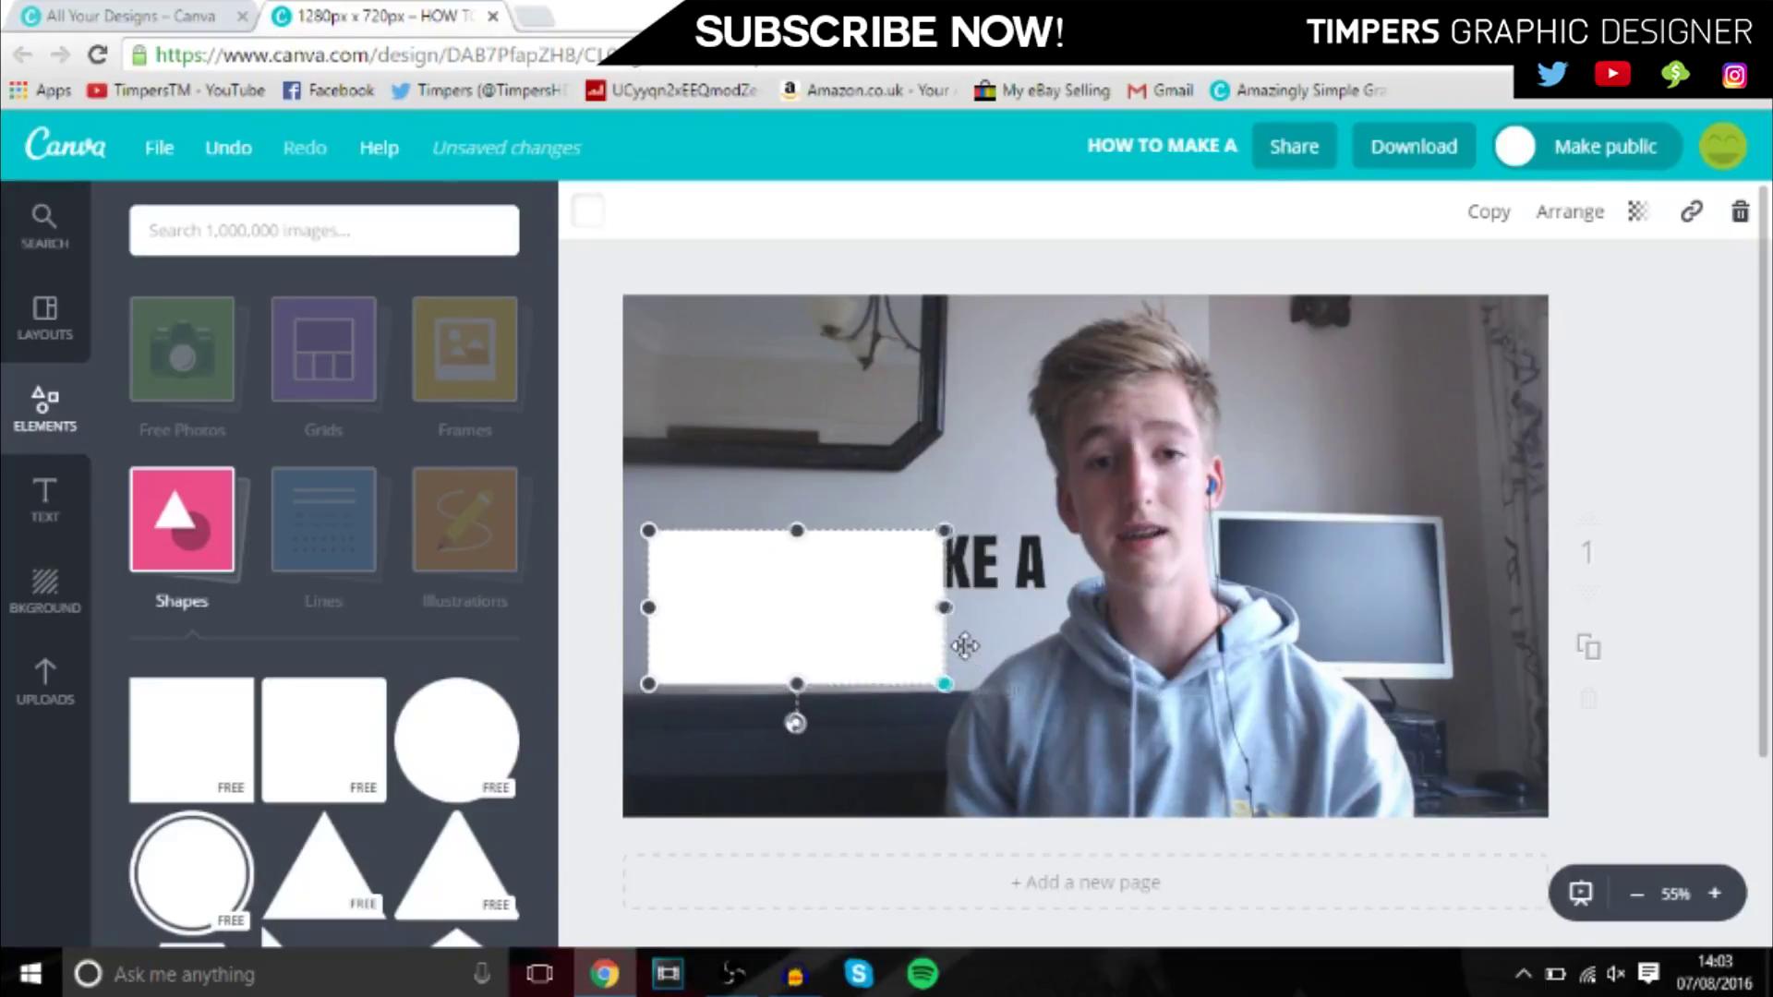
{"action": "left_click_drag", "start_coordinate": [829, 688], "coordinate": [820, 598]}
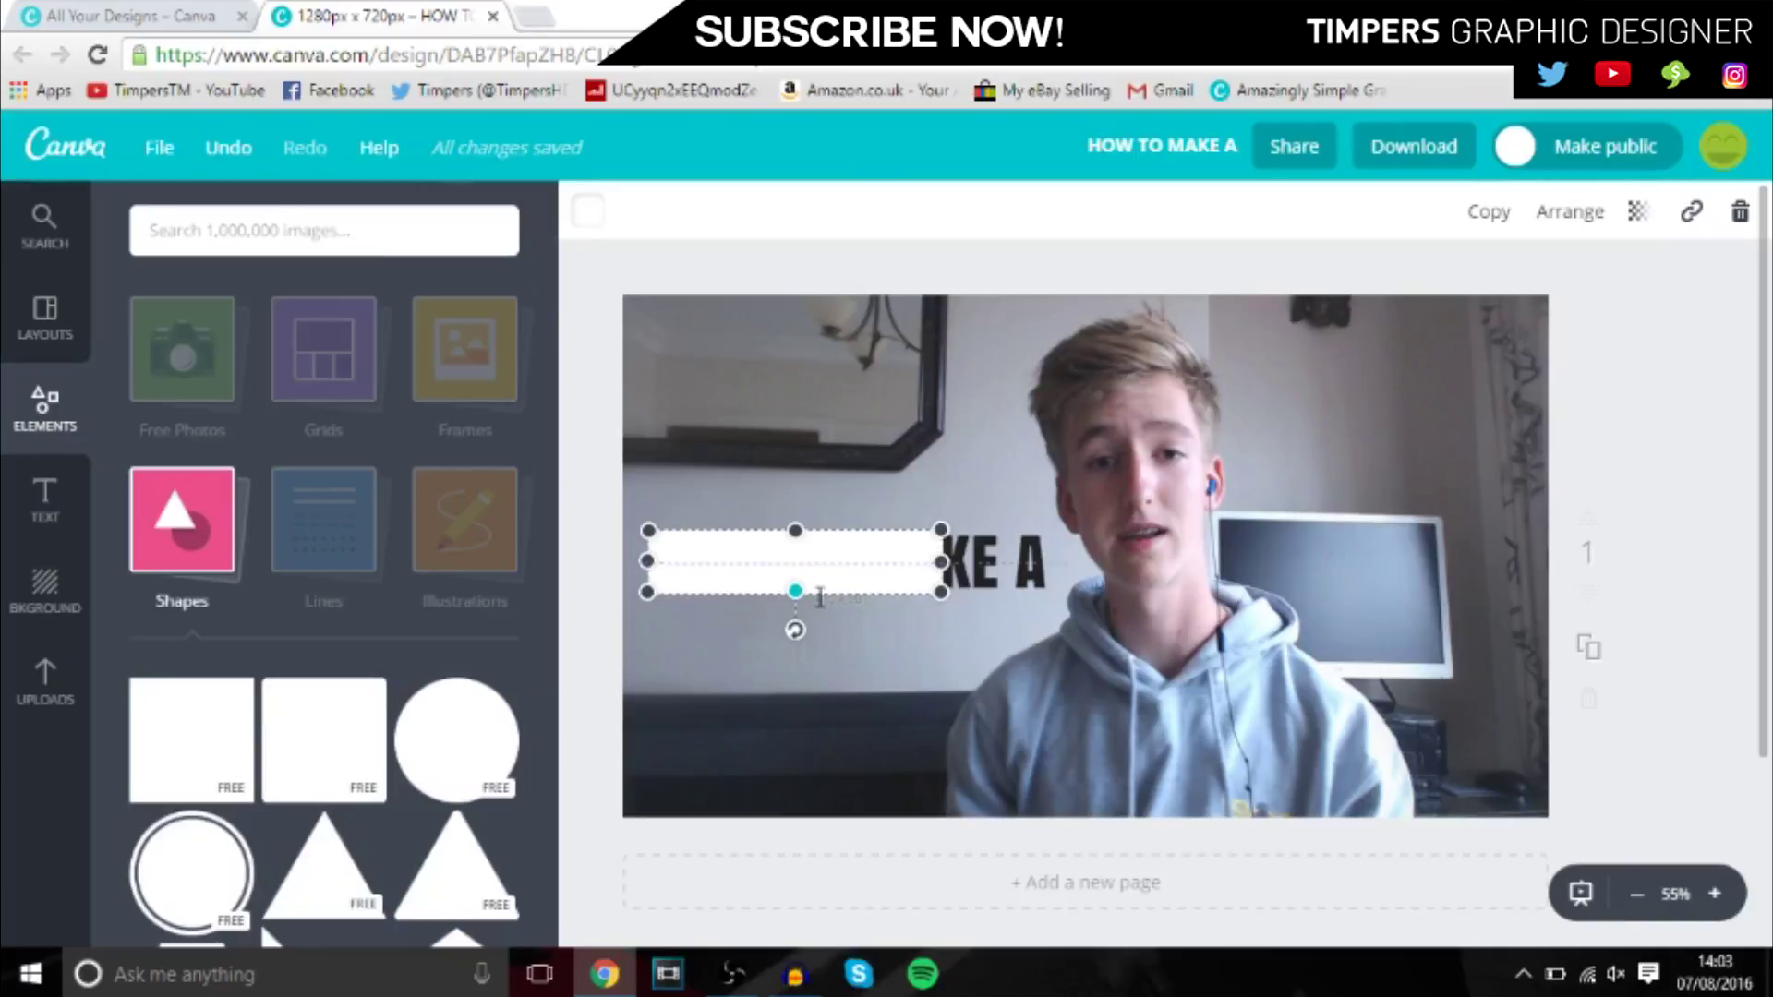
{"action": "left_click_drag", "start_coordinate": [937, 558], "coordinate": [1044, 571]}
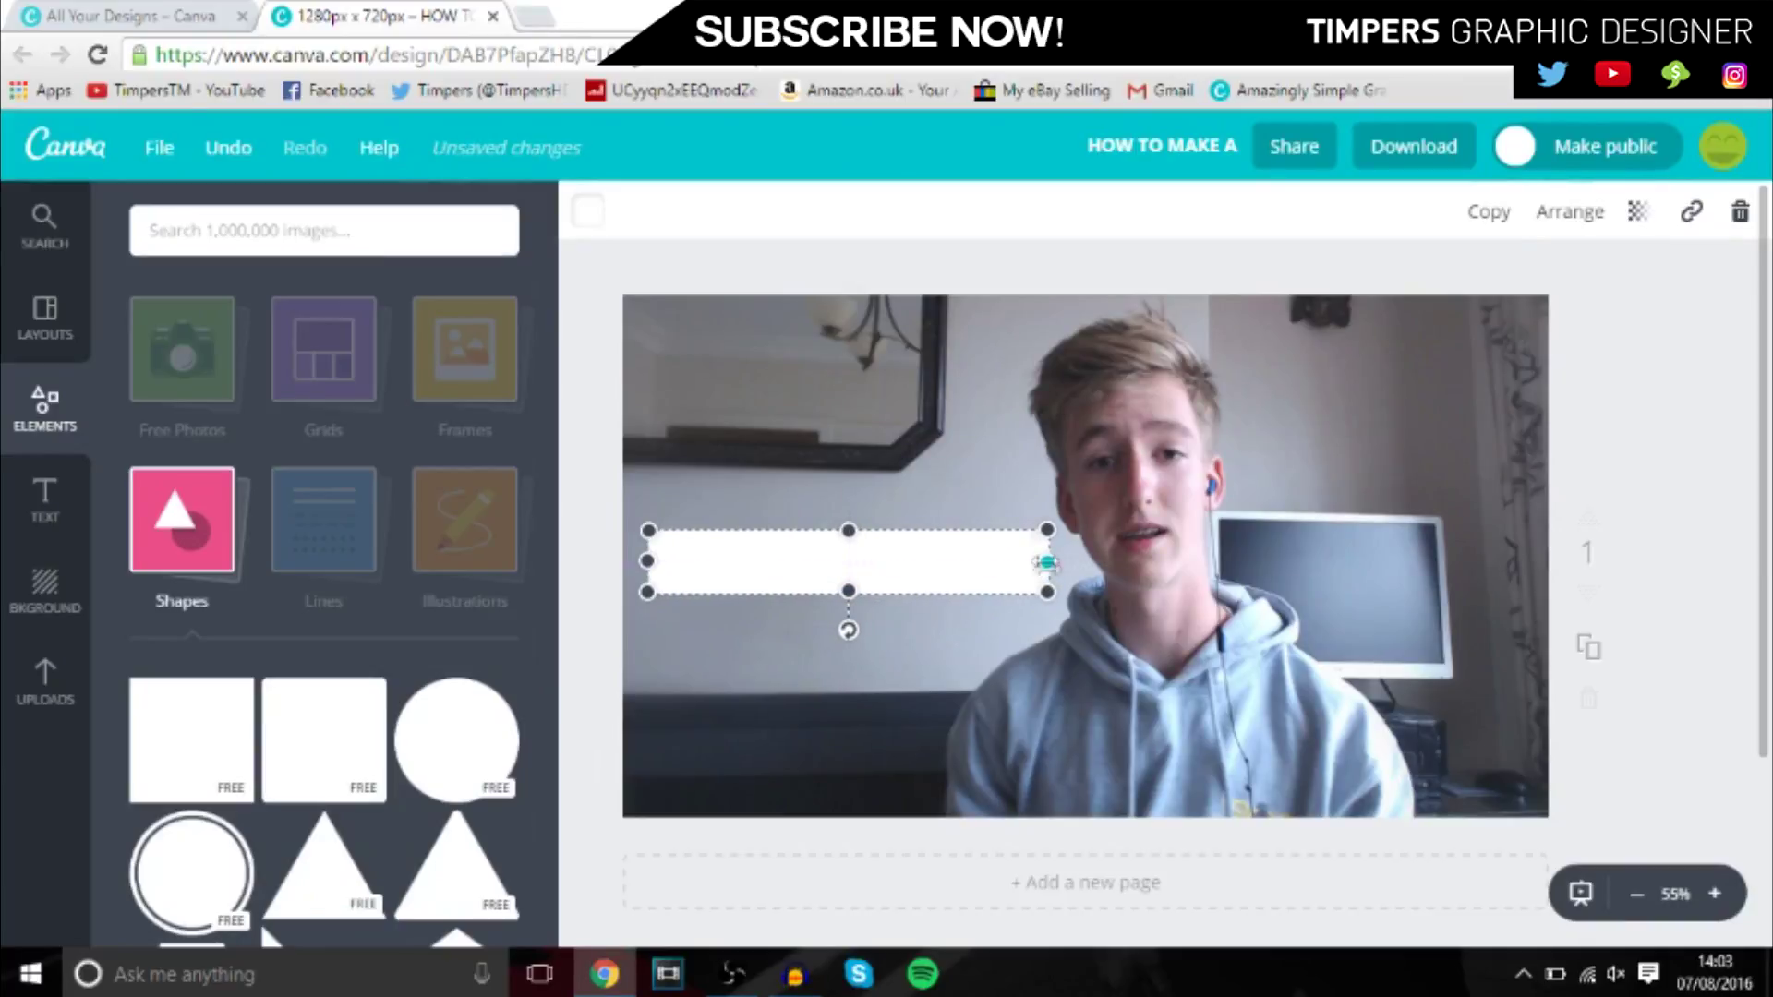
- Send the white bar behind the 'HOW TO MAKE A' text
{"action": "left_click", "coordinate": [1569, 215]}
{"action": "left_click", "coordinate": [1560, 328]}
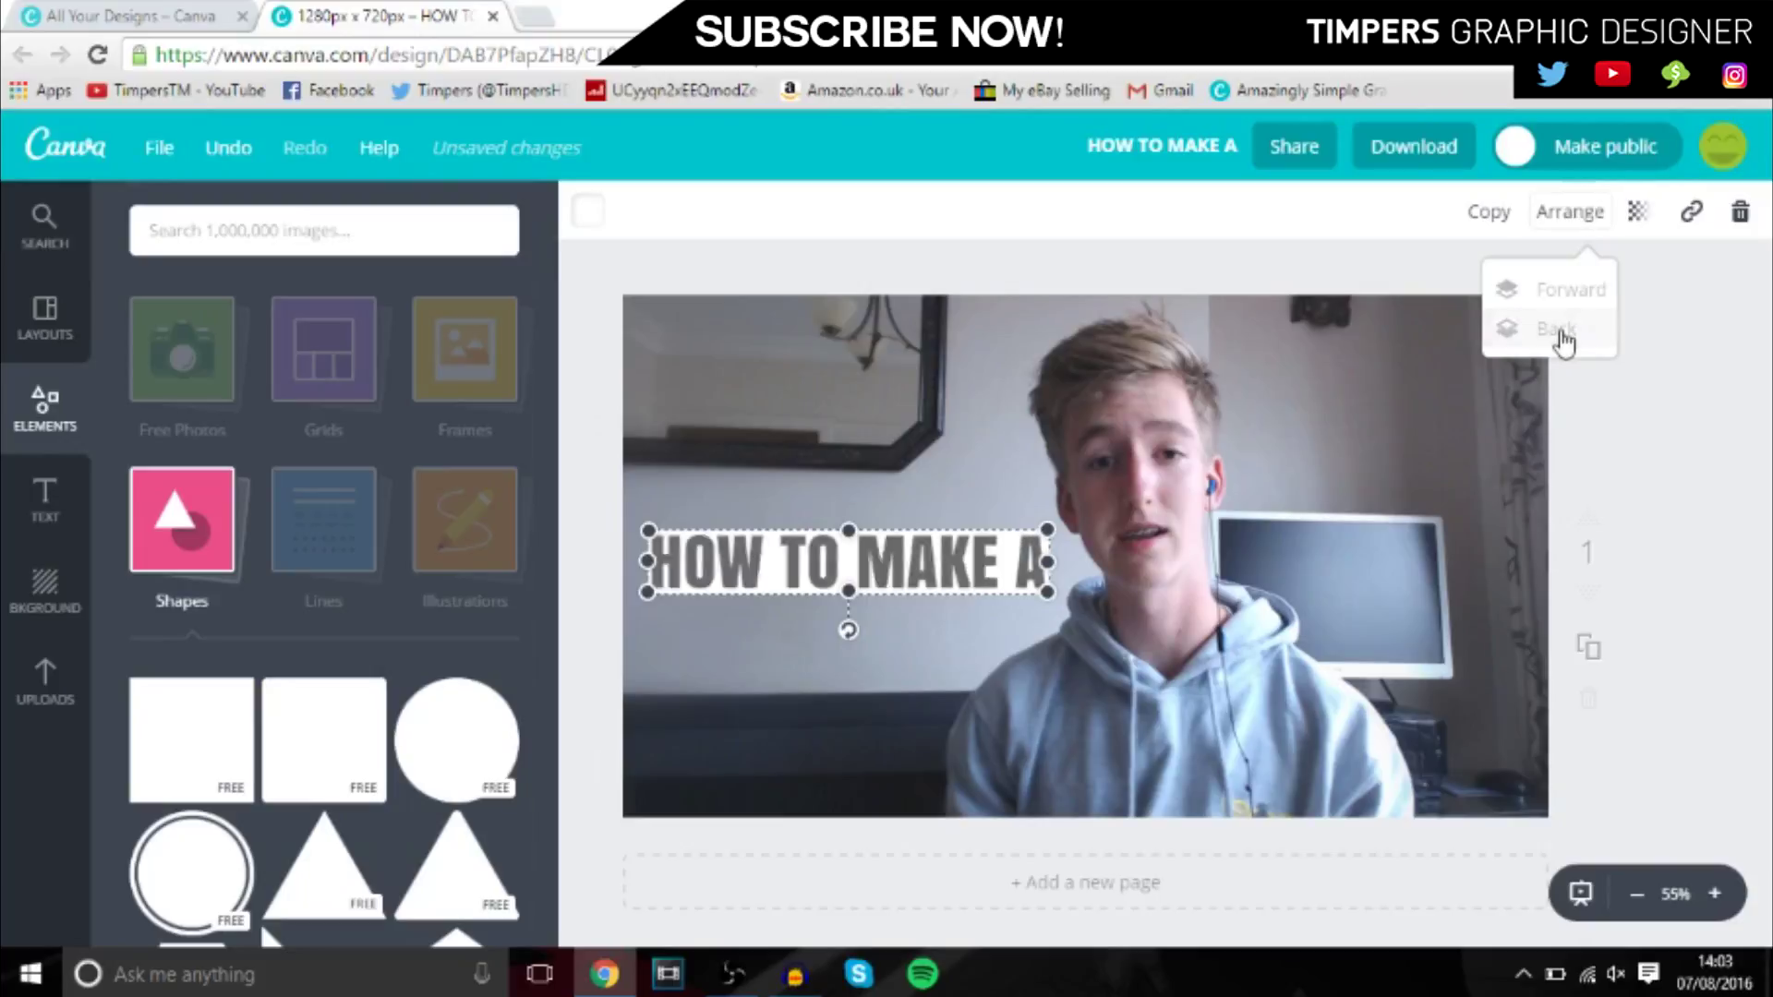
{"action": "left_click", "coordinate": [842, 639]}
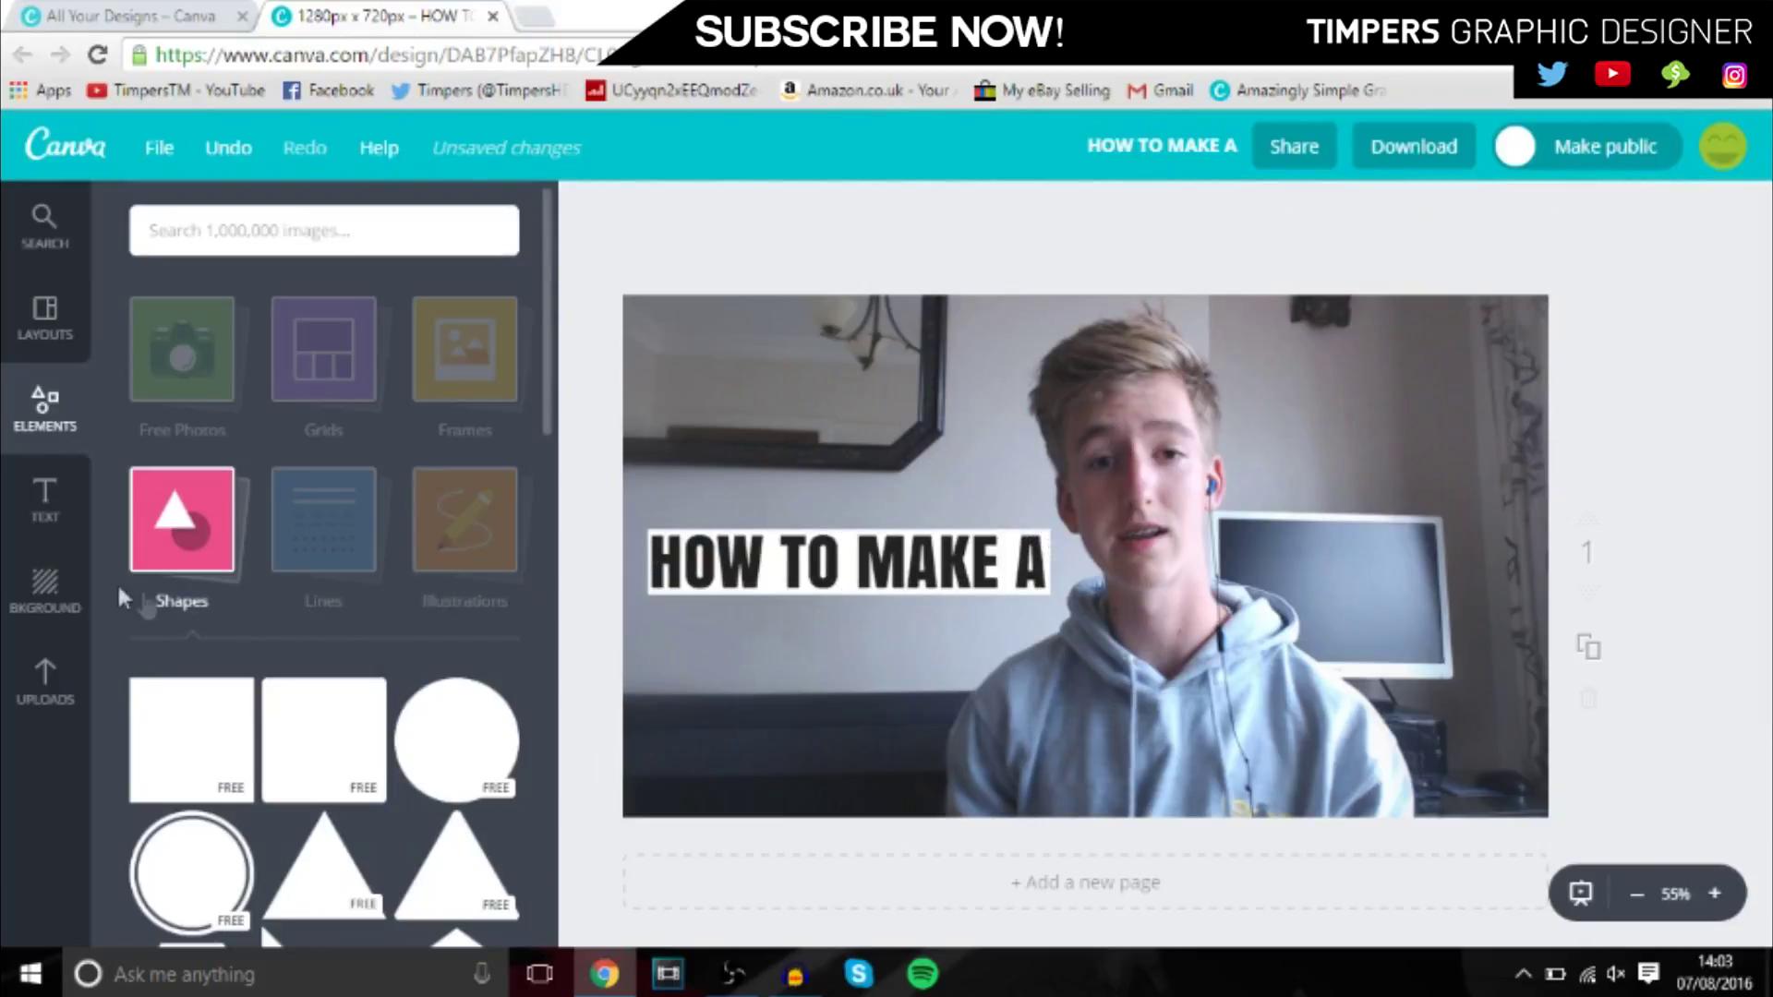
- Add the green label text template and change its text to 'THUMBNAILS'
{"action": "left_click", "coordinate": [60, 514]}
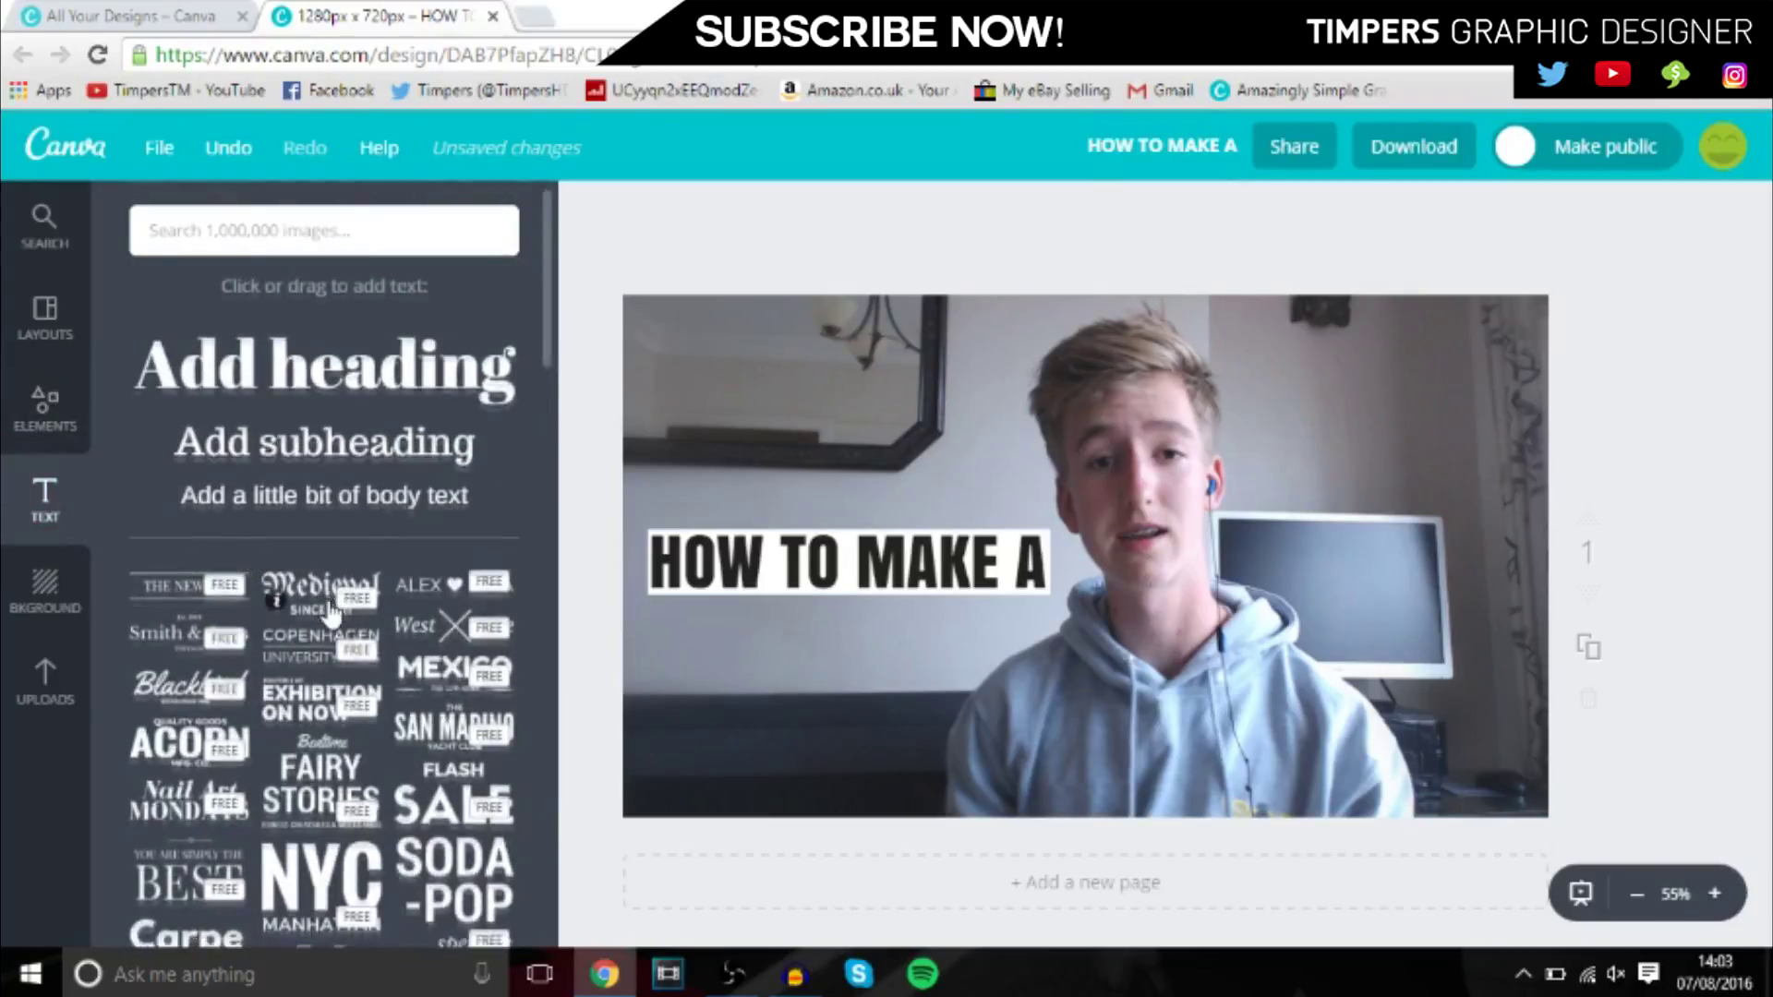
{"action": "scroll", "coordinate": [330, 614], "scroll_direction": "down", "scroll_amount": 5}
{"action": "scroll", "coordinate": [329, 614], "scroll_direction": "down", "scroll_amount": 10}
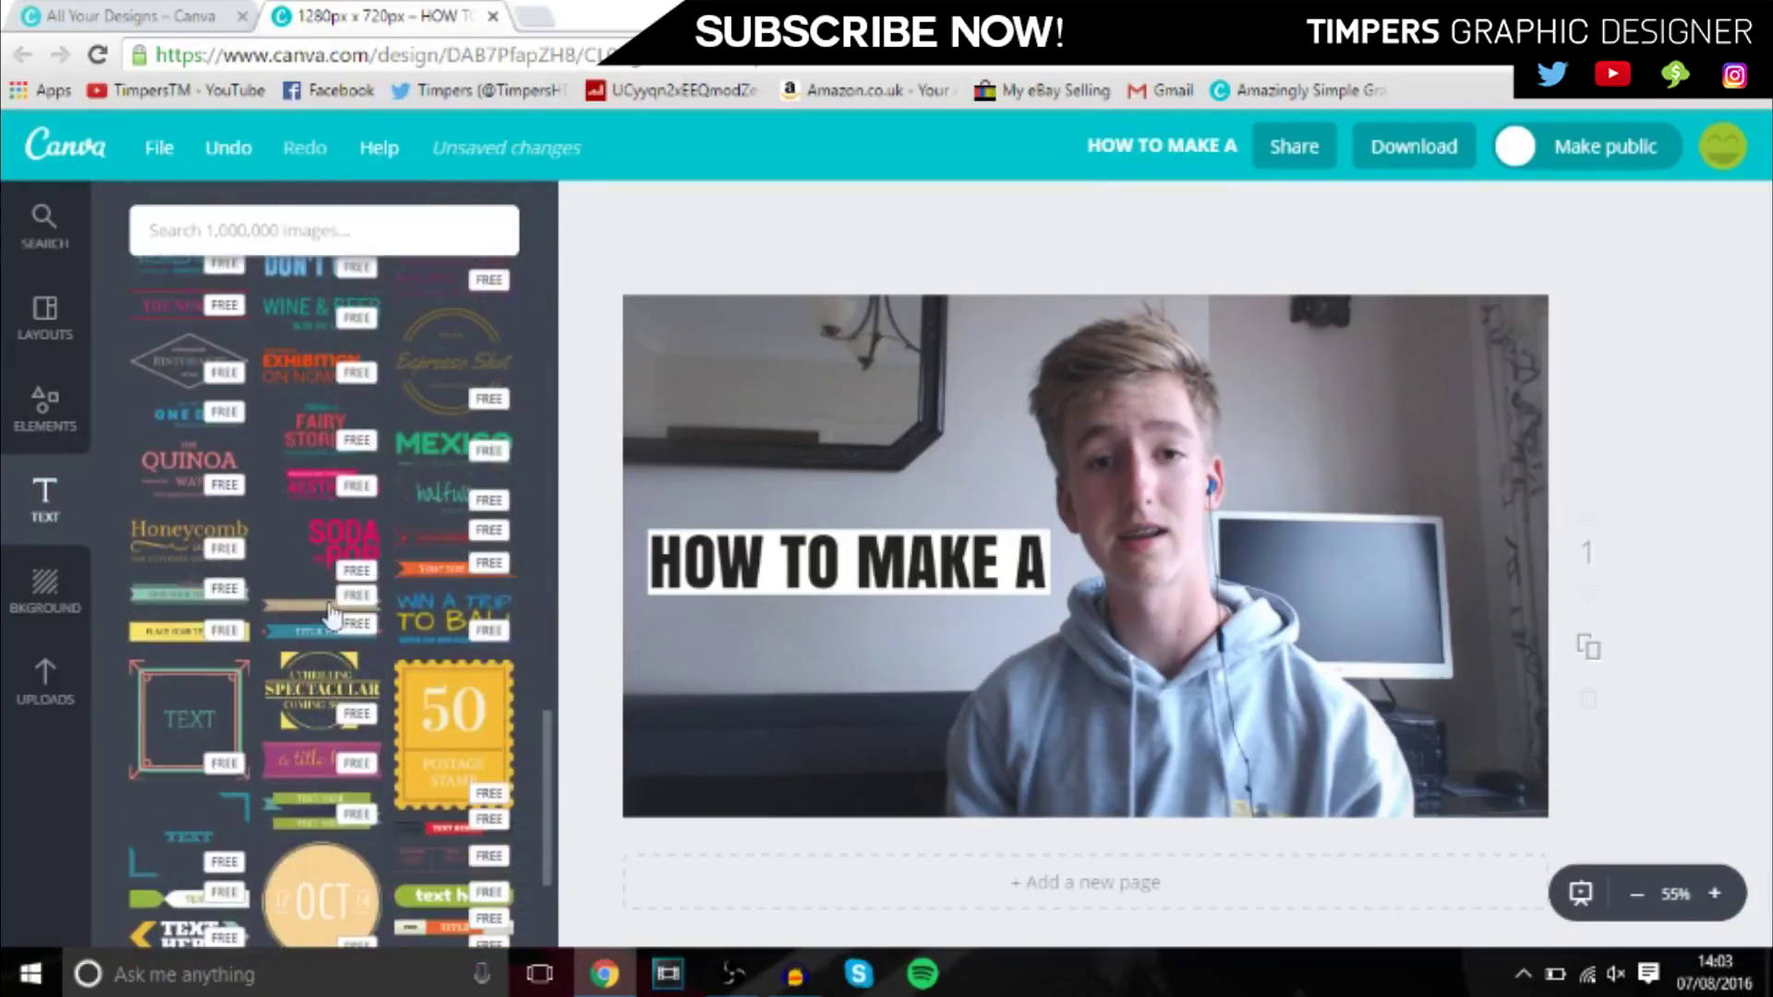
{"action": "scroll", "coordinate": [334, 614], "scroll_direction": "down", "scroll_amount": 3}
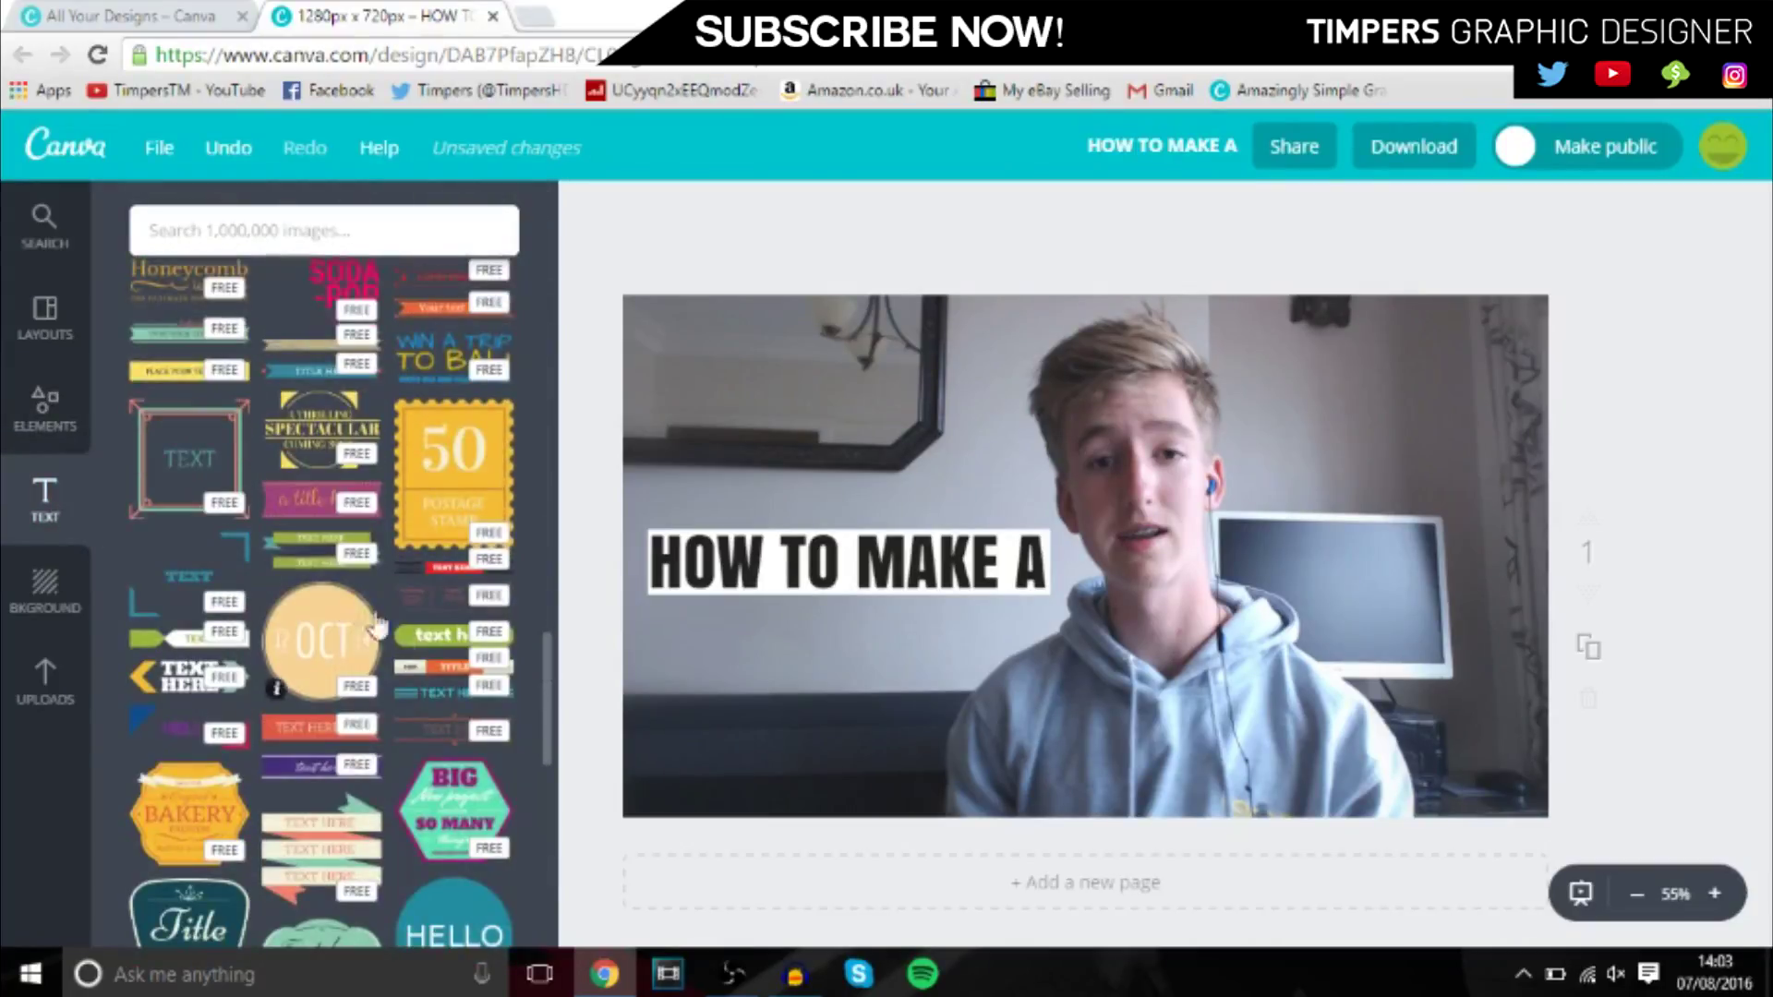
{"action": "left_click", "coordinate": [455, 646]}
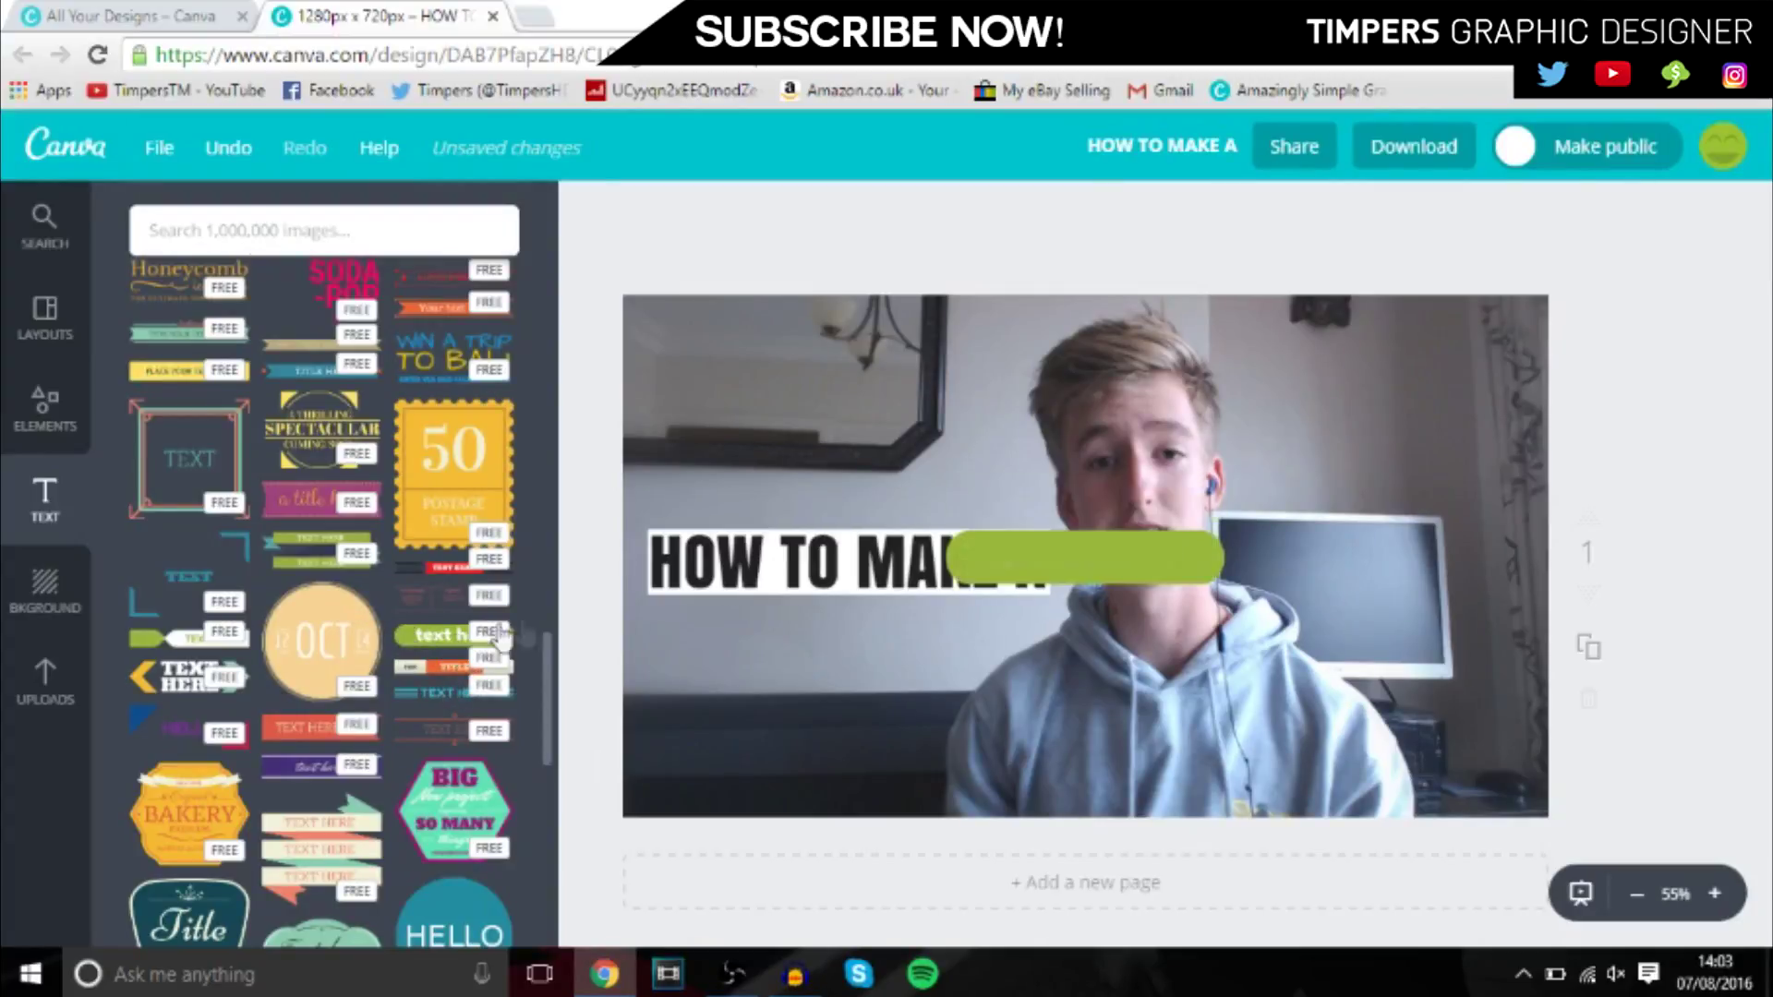
{"action": "left_click", "coordinate": [1176, 556]}
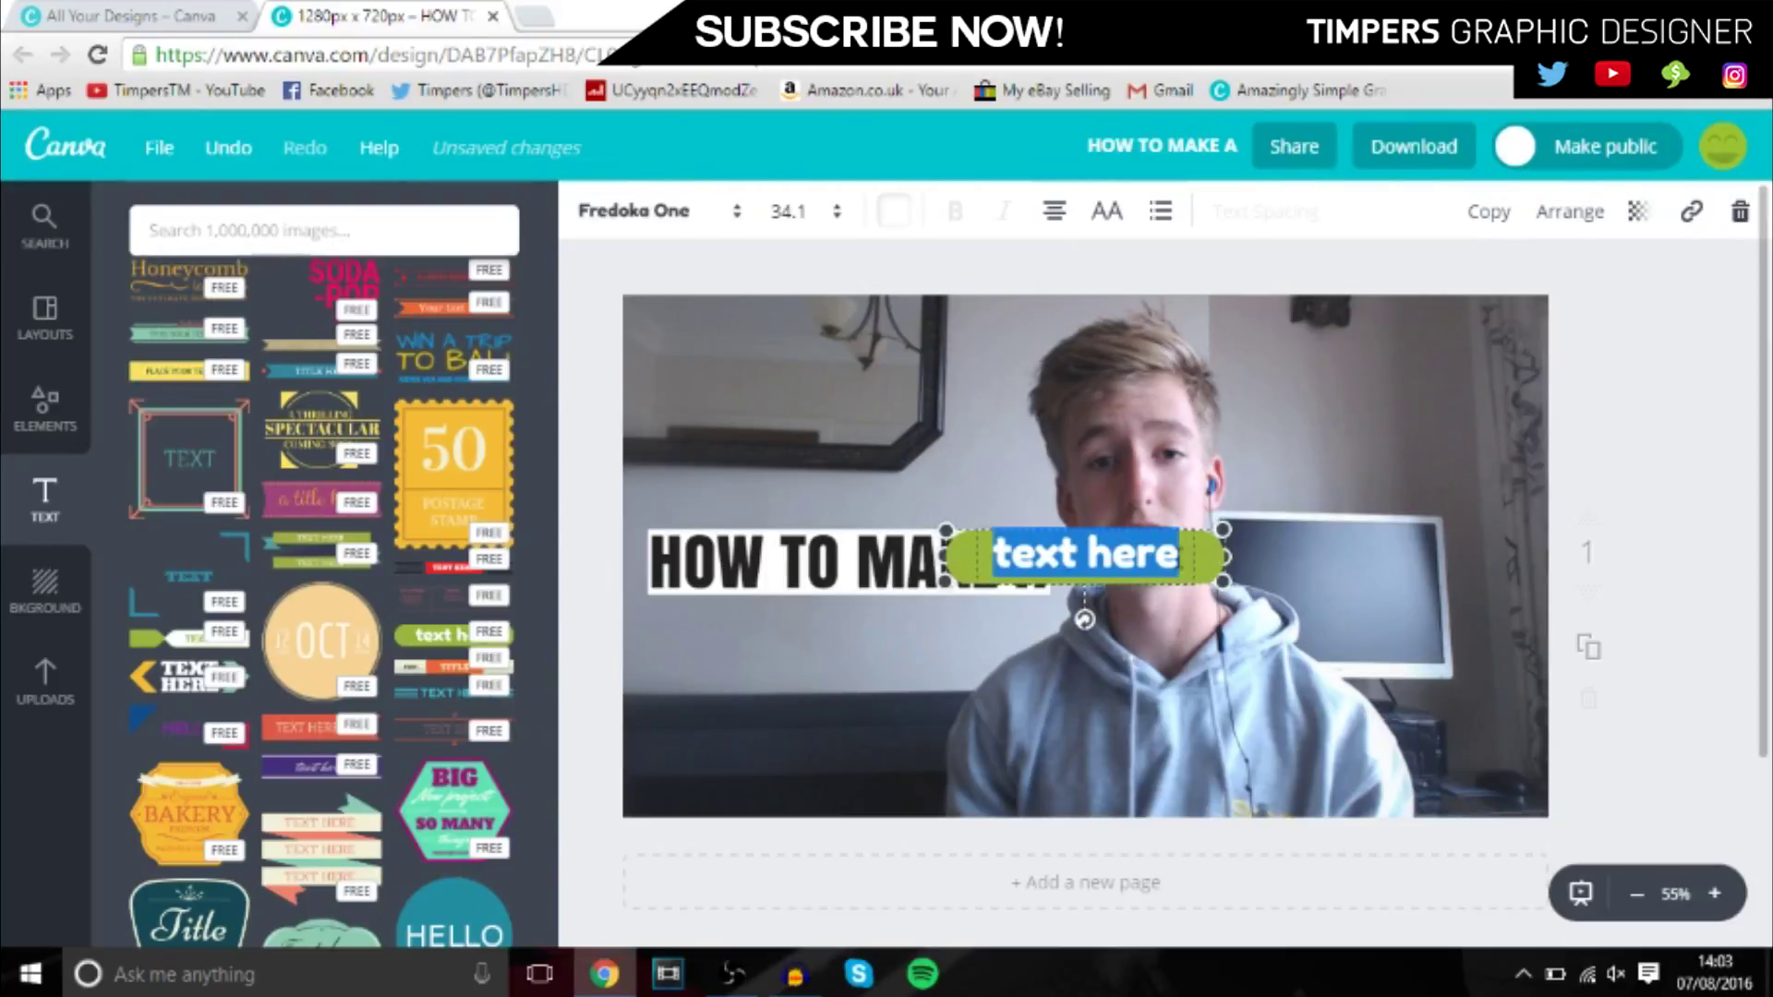
{"action": "type", "text": "THU"}
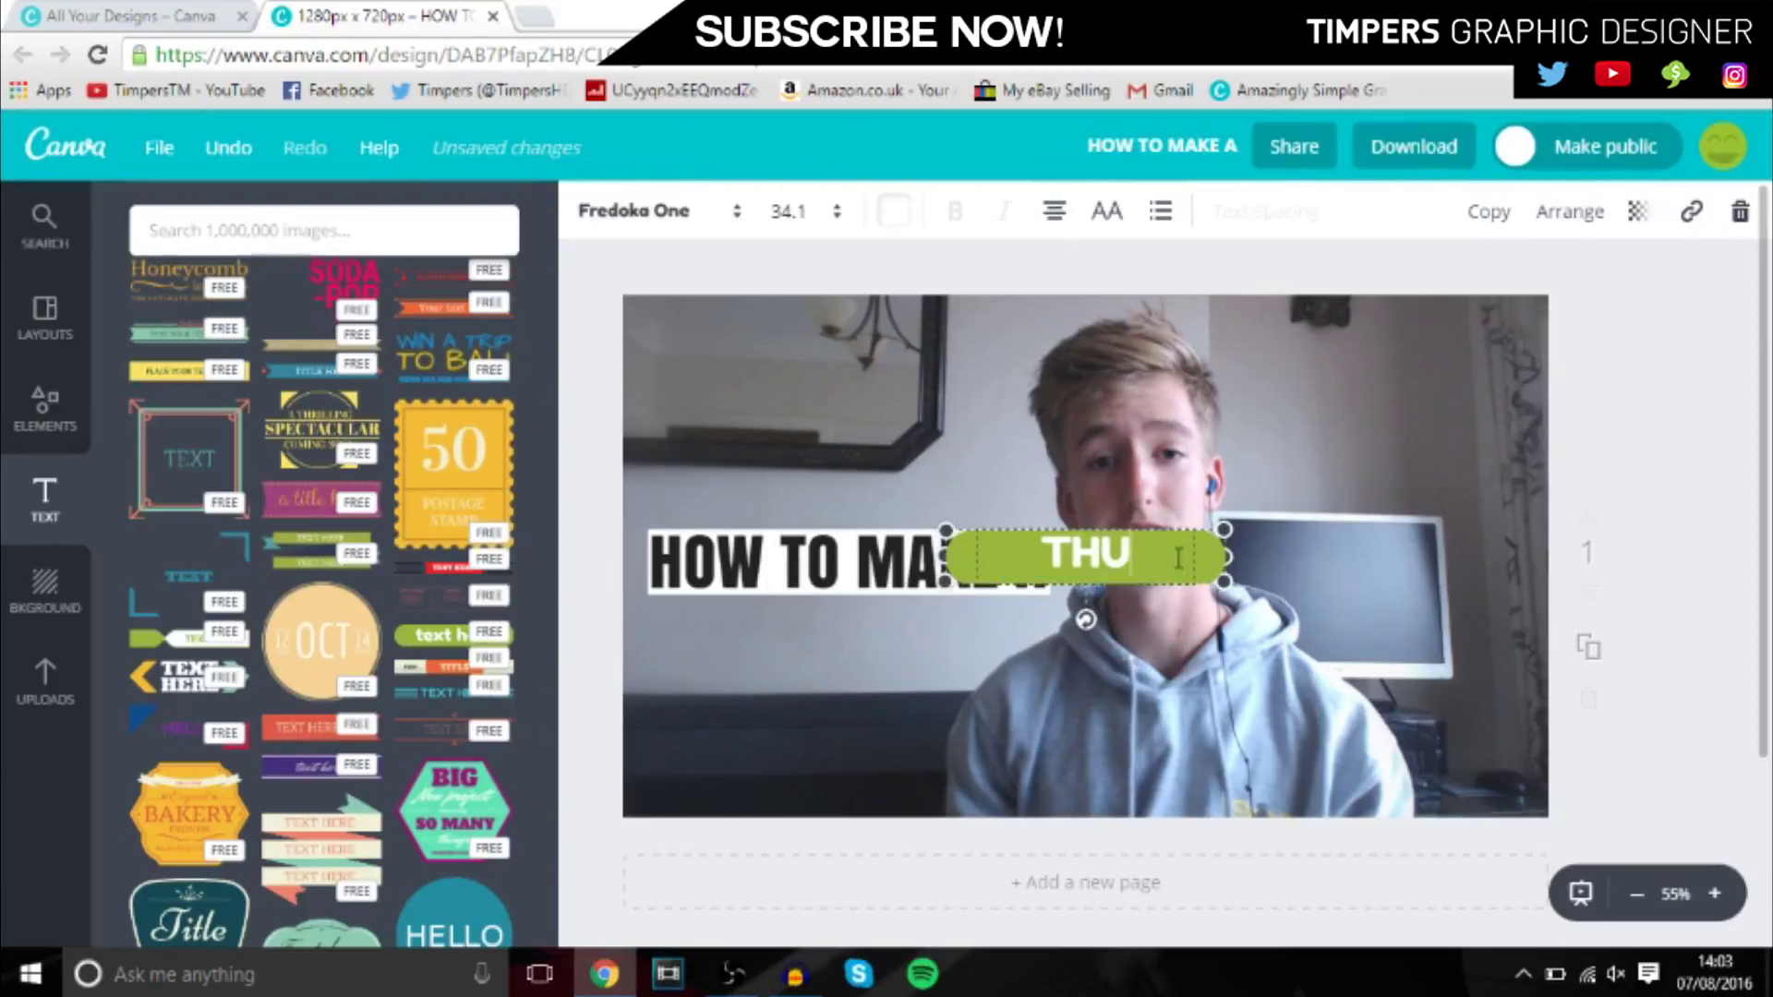
{"action": "type", "text": "MBNAIL"}
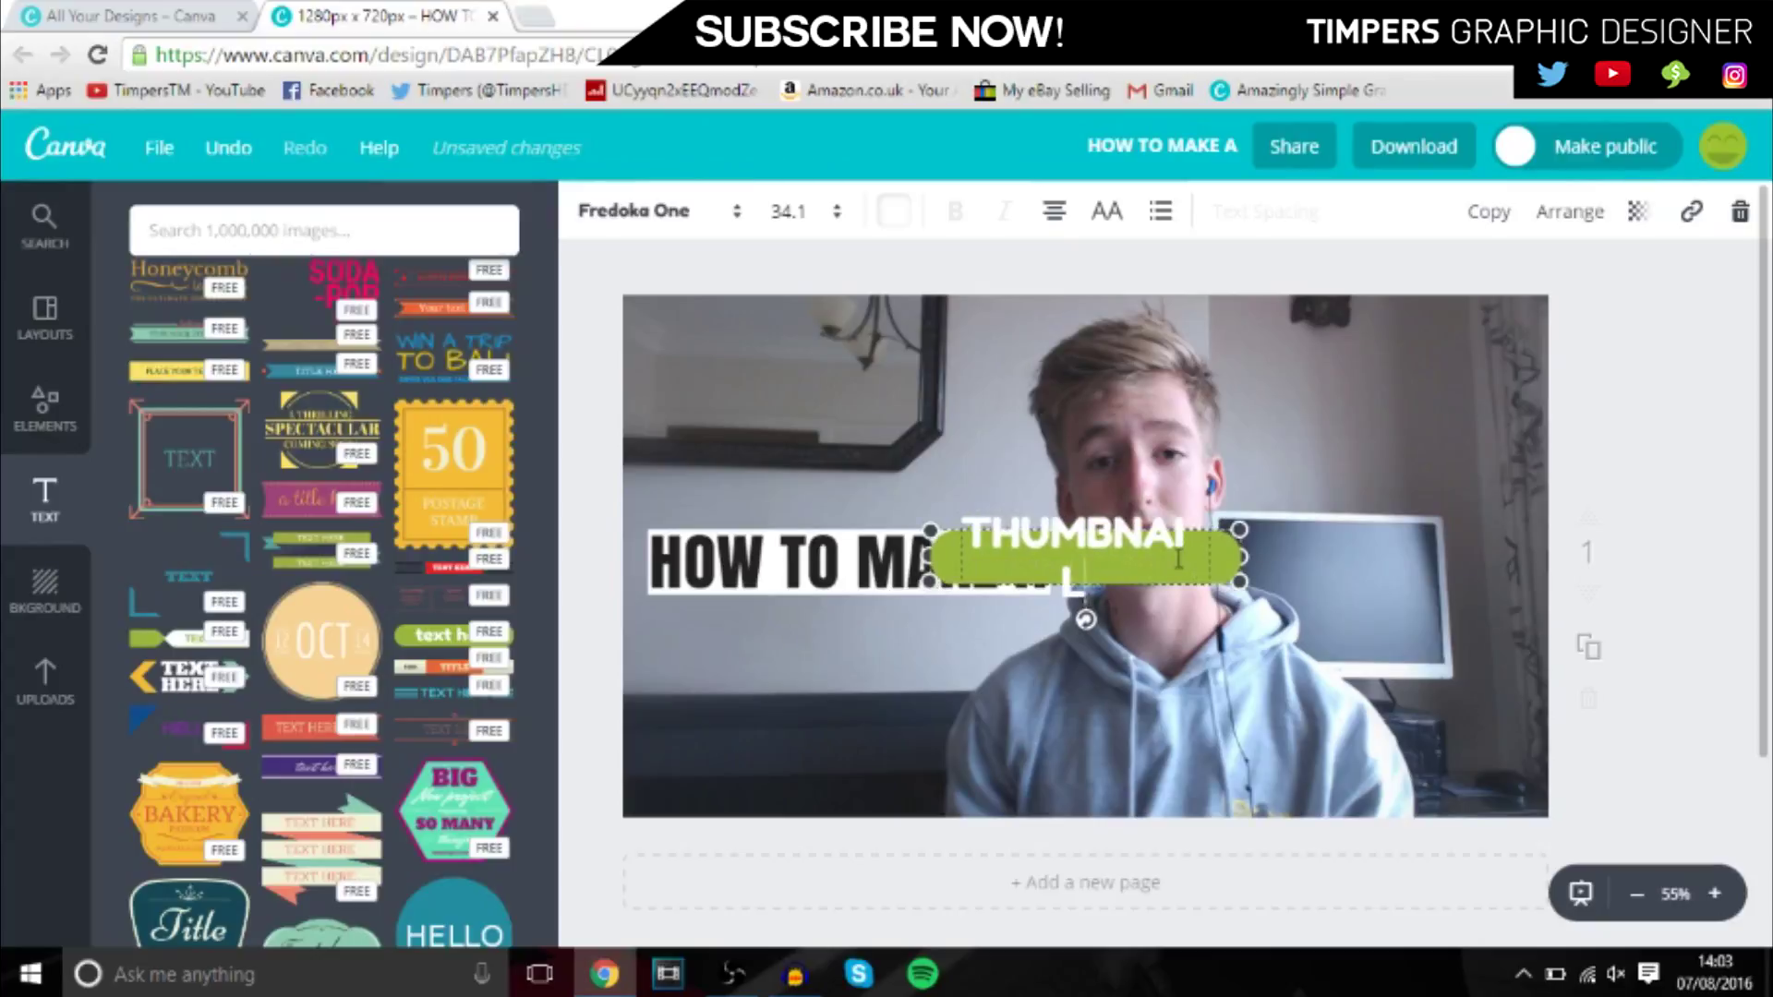
{"action": "type", "text": "S"}
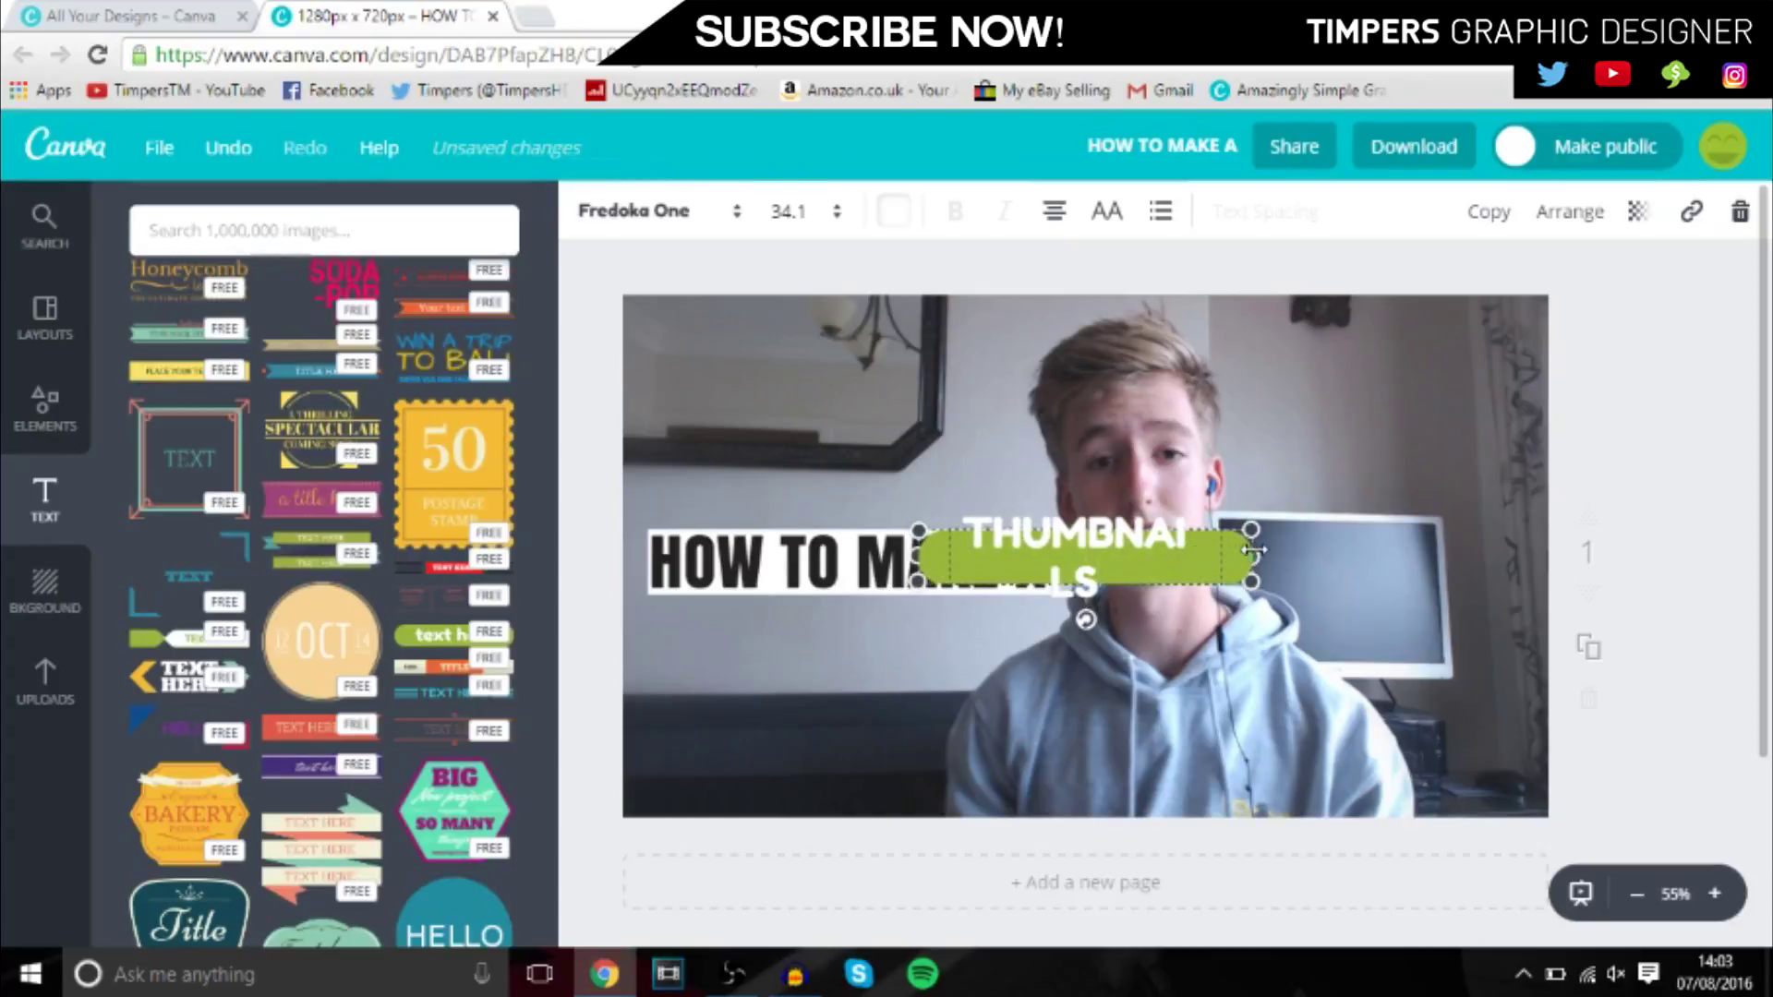
- Widen the THUMBNAILS banner to one line and move it below 'HOW TO MAKE A'
{"action": "left_click_drag", "start_coordinate": [1258, 551], "coordinate": [1268, 555]}
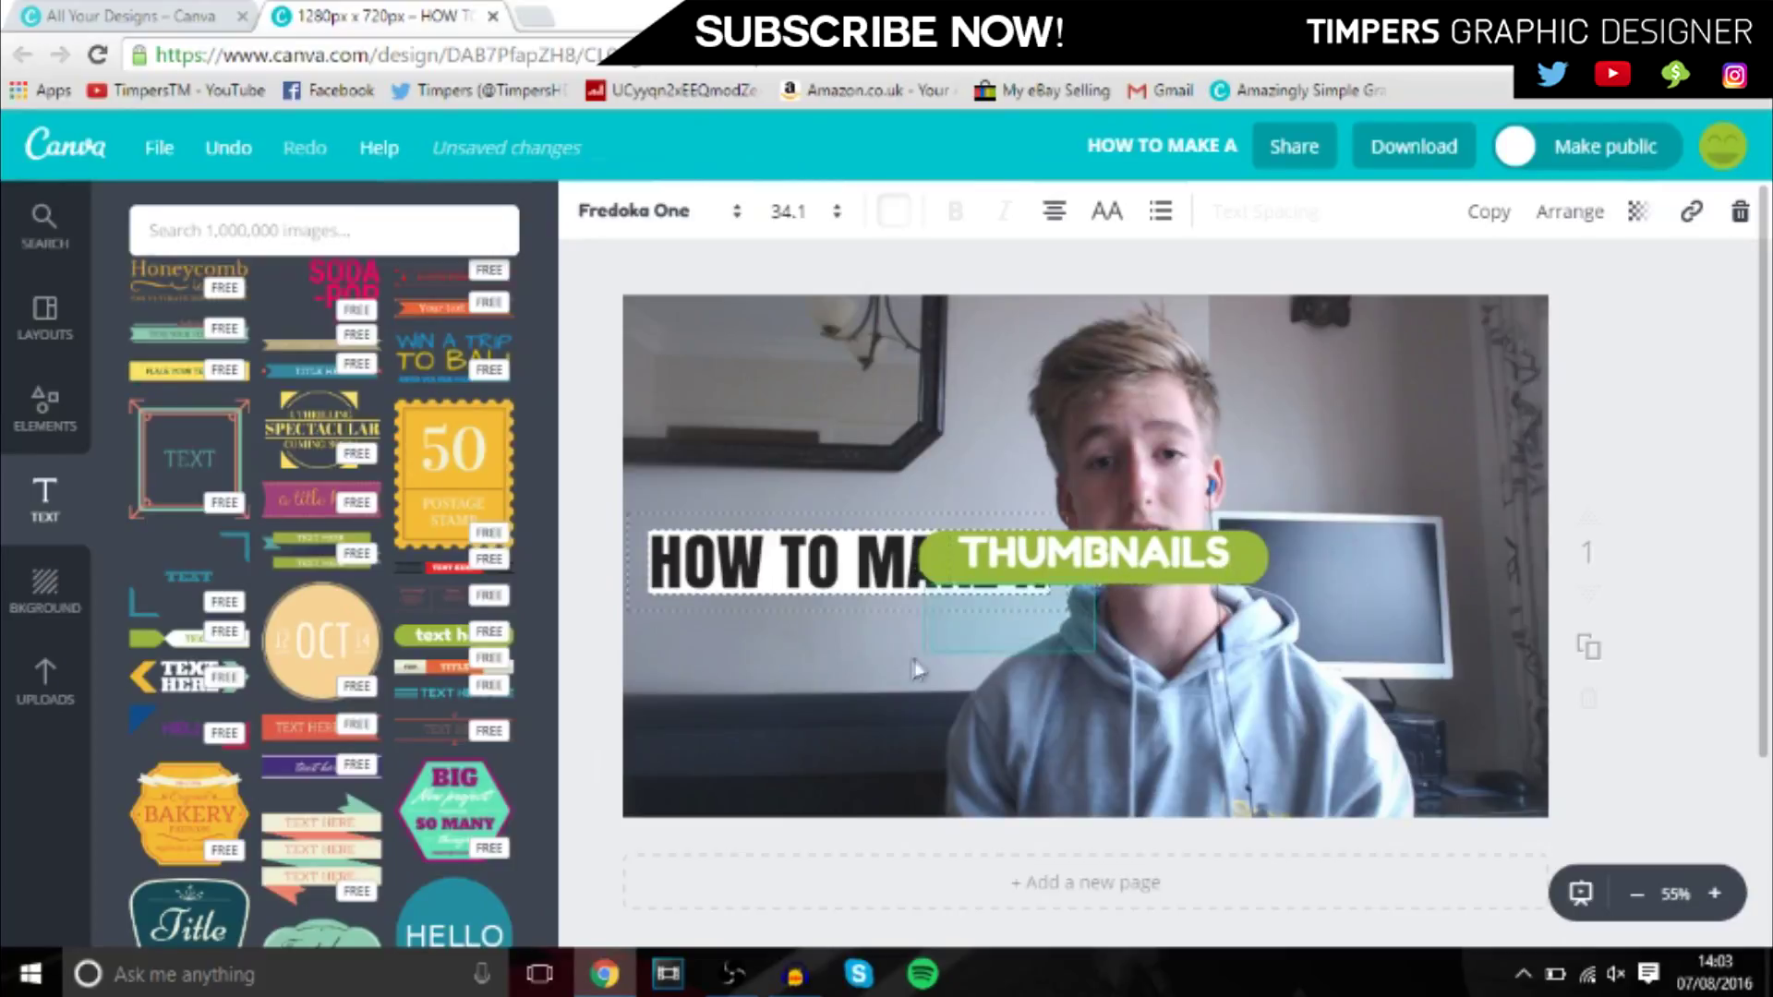
{"action": "left_click", "coordinate": [846, 662]}
{"action": "left_click", "coordinate": [1093, 554]}
{"action": "double_click", "coordinate": [1233, 577]}
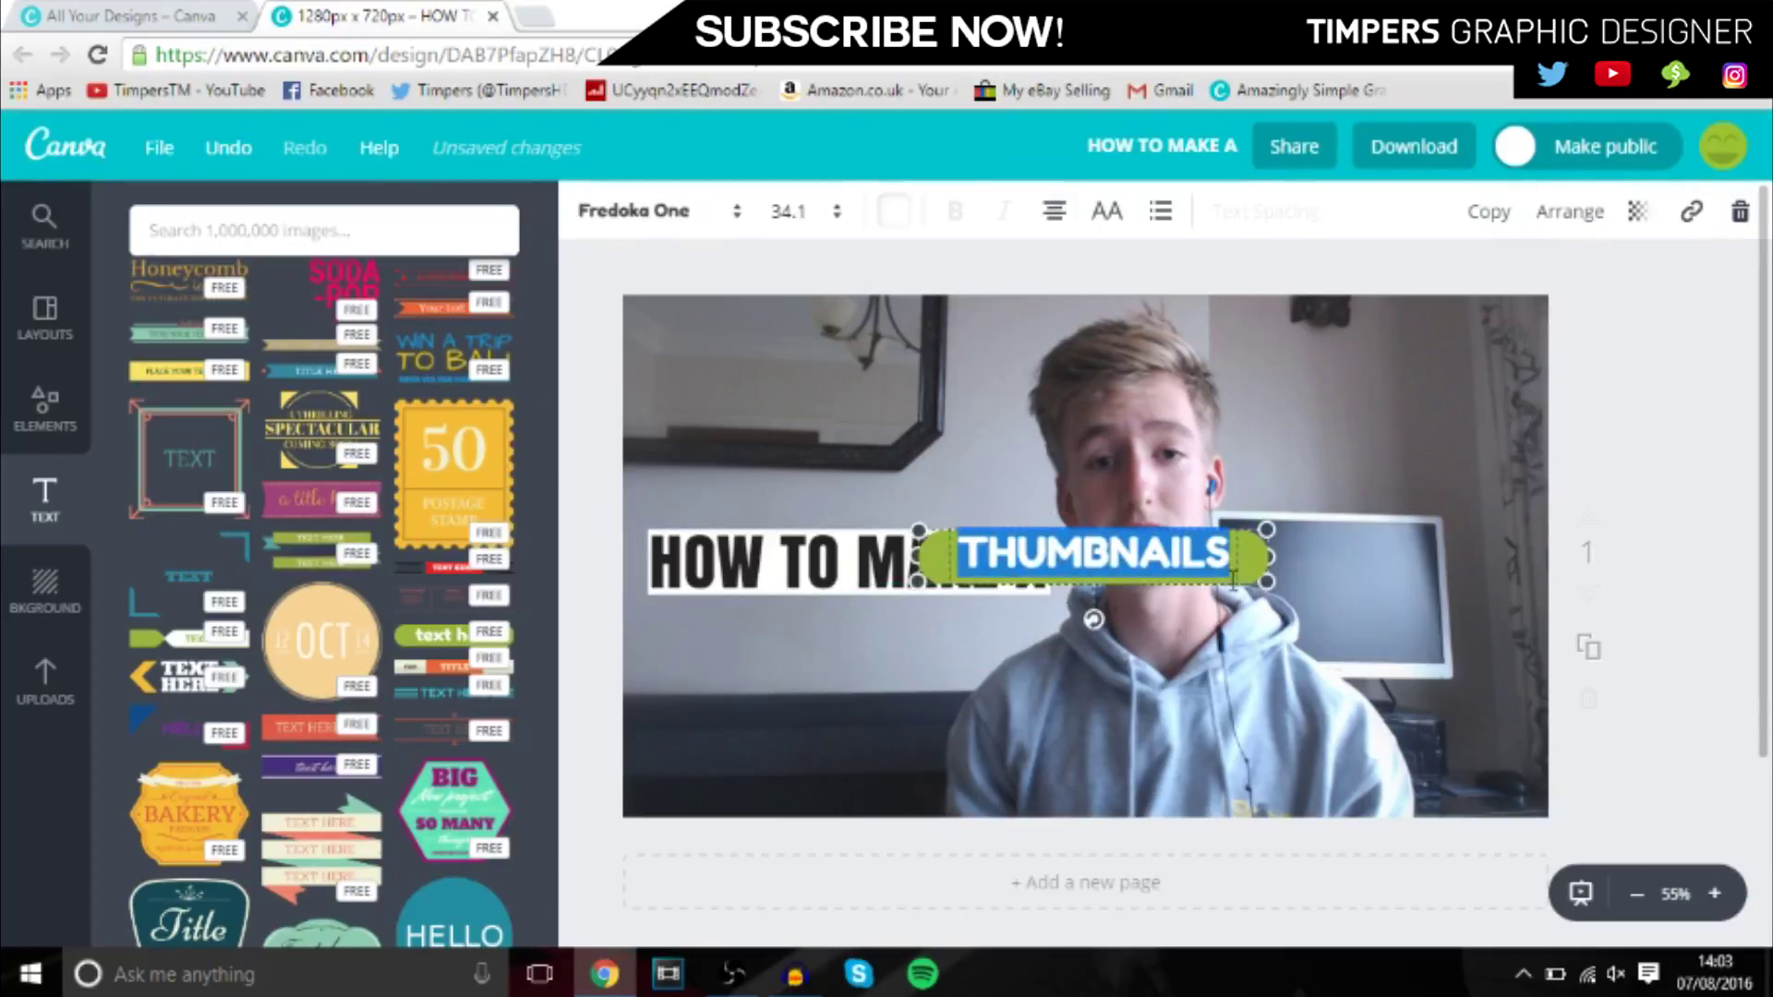
{"action": "left_click_drag", "start_coordinate": [1238, 565], "coordinate": [1051, 687]}
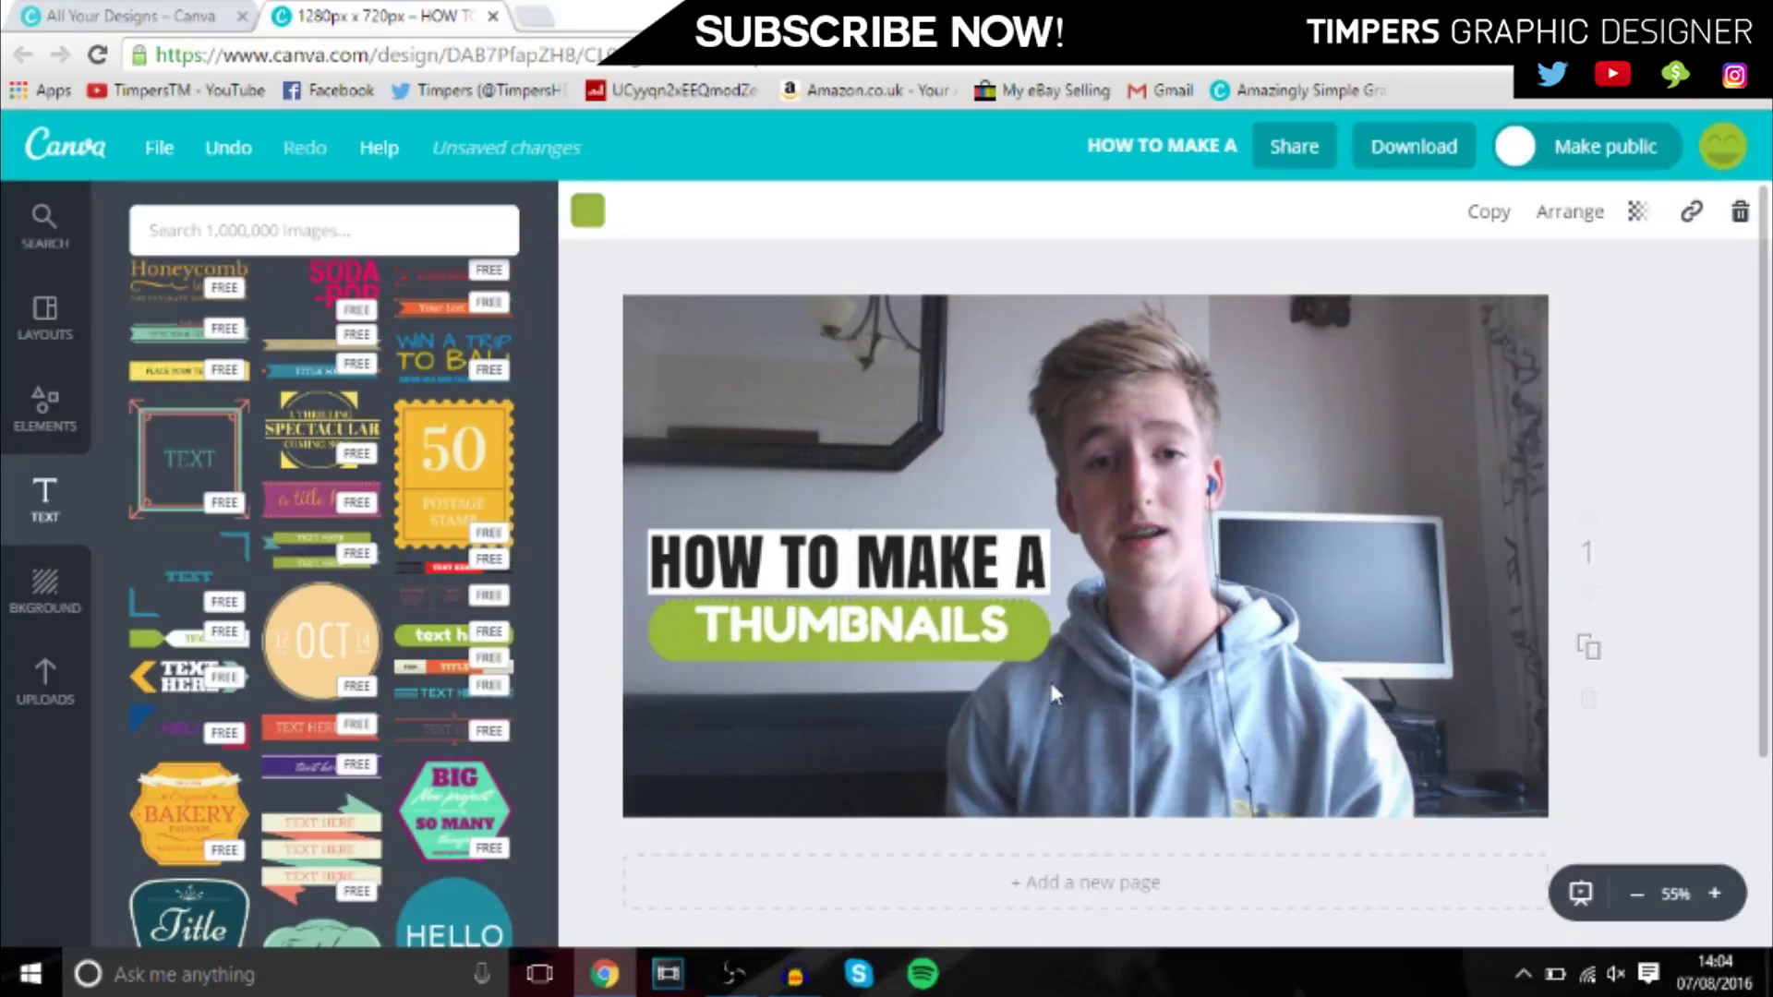
- Enlarge the THUMBNAILS banner, then lower 'HOW TO MAKE A' and its white bar just above it
{"action": "left_click", "coordinate": [1023, 651]}
{"action": "left_click_drag", "start_coordinate": [1049, 658], "coordinate": [1053, 749]}
{"action": "left_click", "coordinate": [1036, 568]}
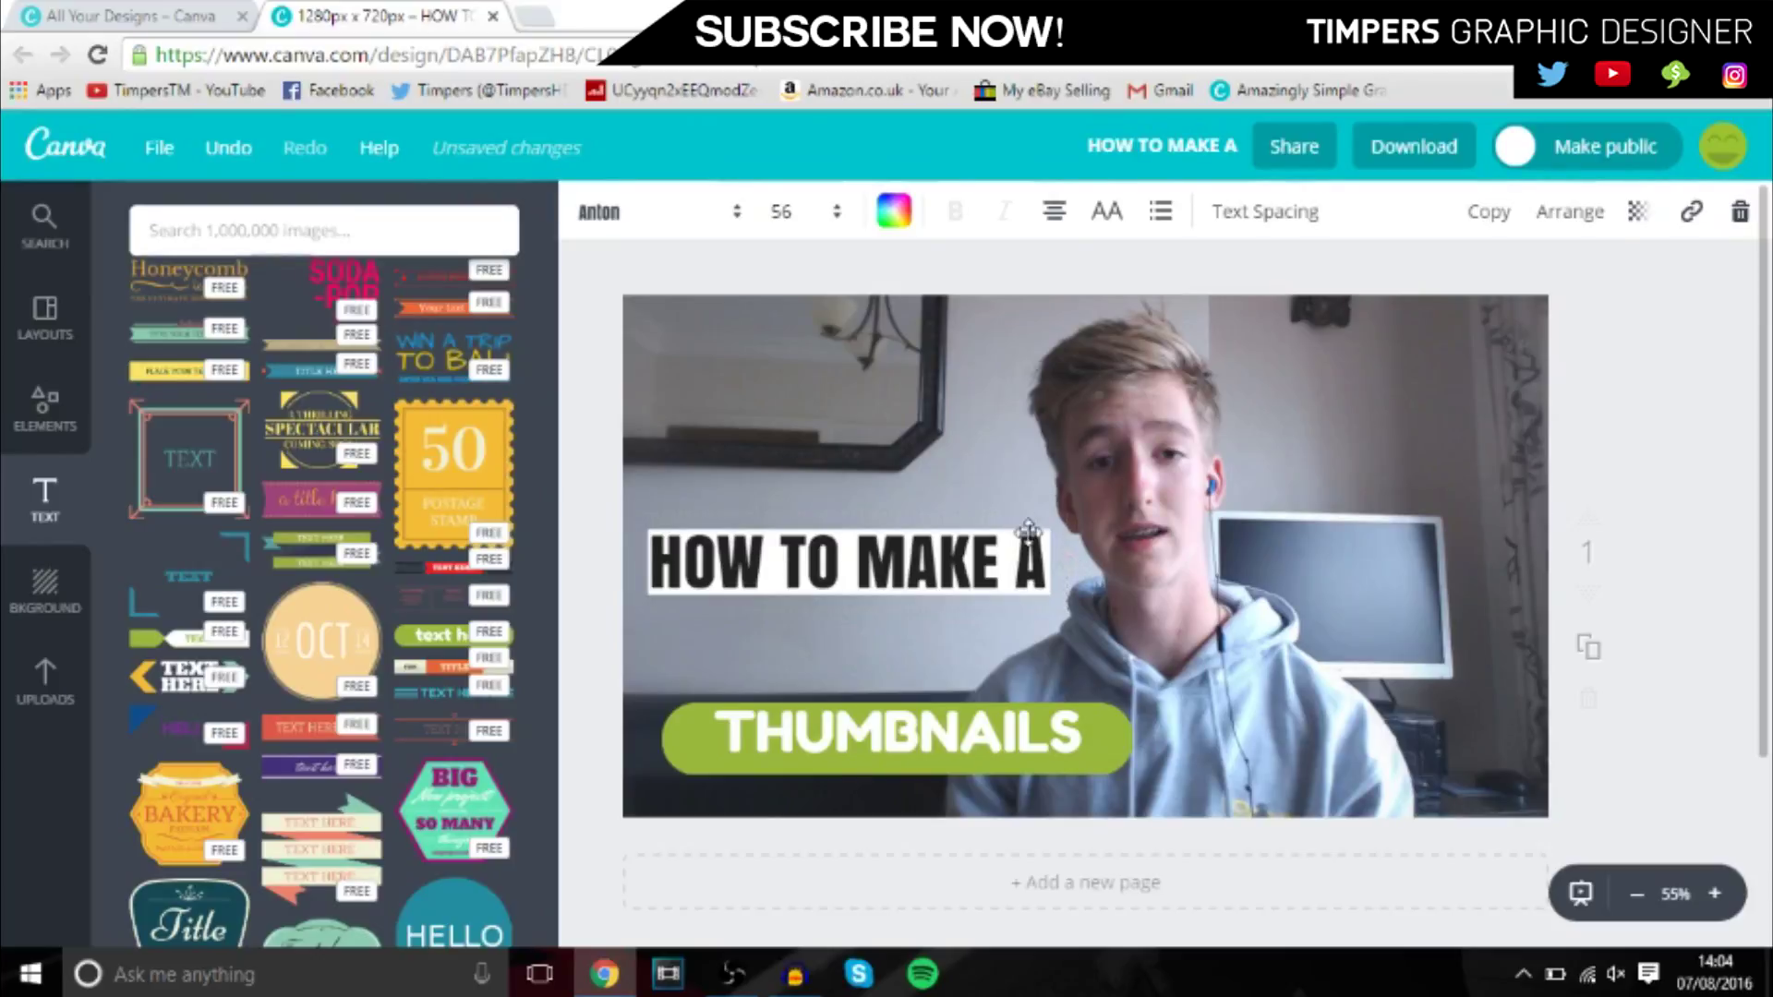
{"action": "left_click_drag", "start_coordinate": [1028, 531], "coordinate": [1056, 654]}
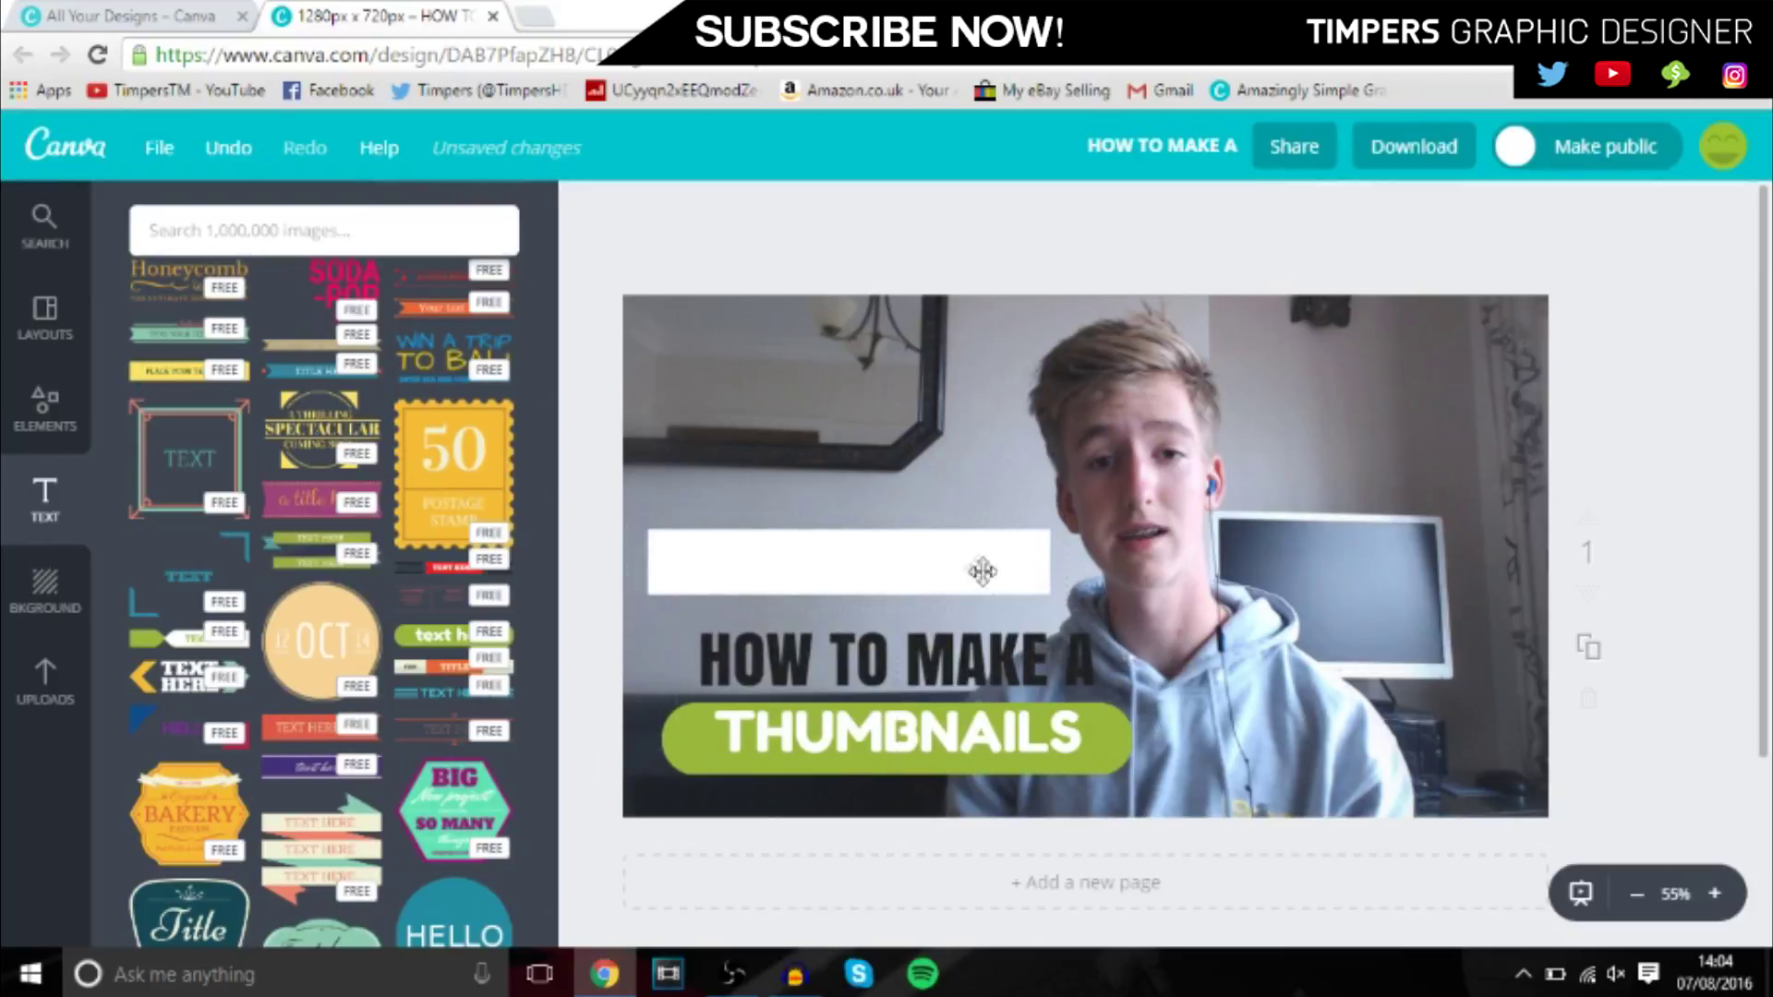
{"action": "left_click_drag", "start_coordinate": [982, 571], "coordinate": [1010, 651]}
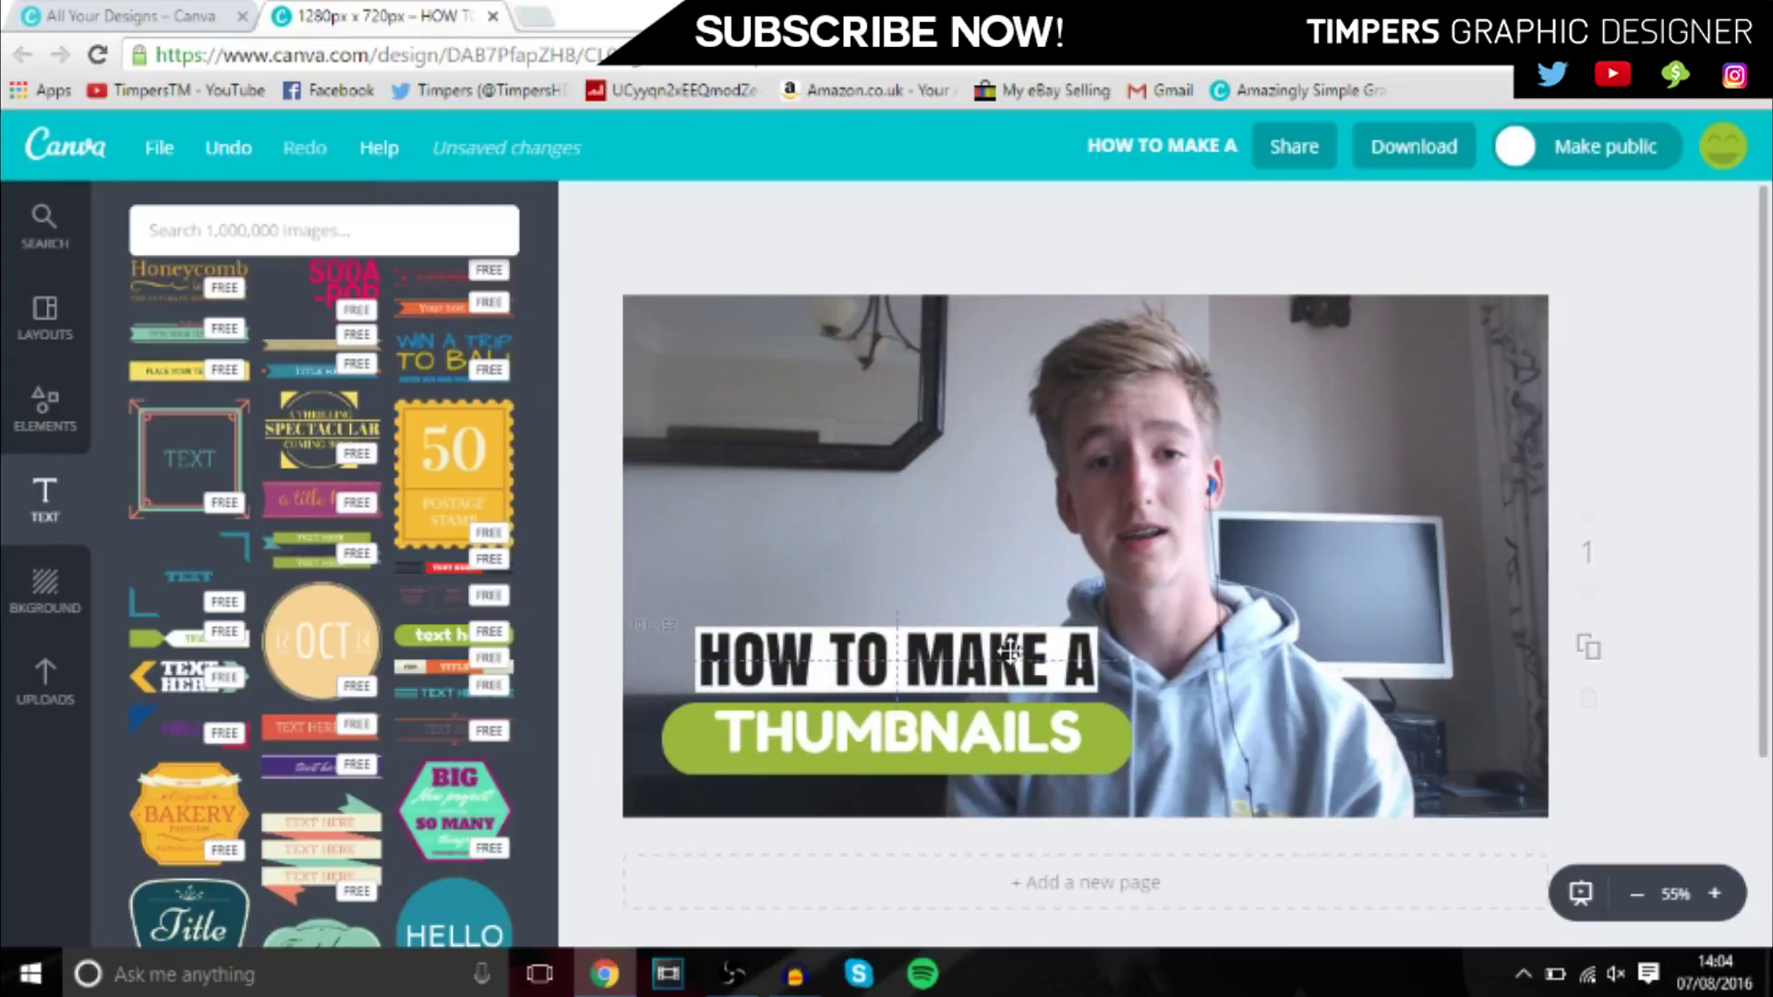
{"action": "left_click", "coordinate": [1117, 594]}
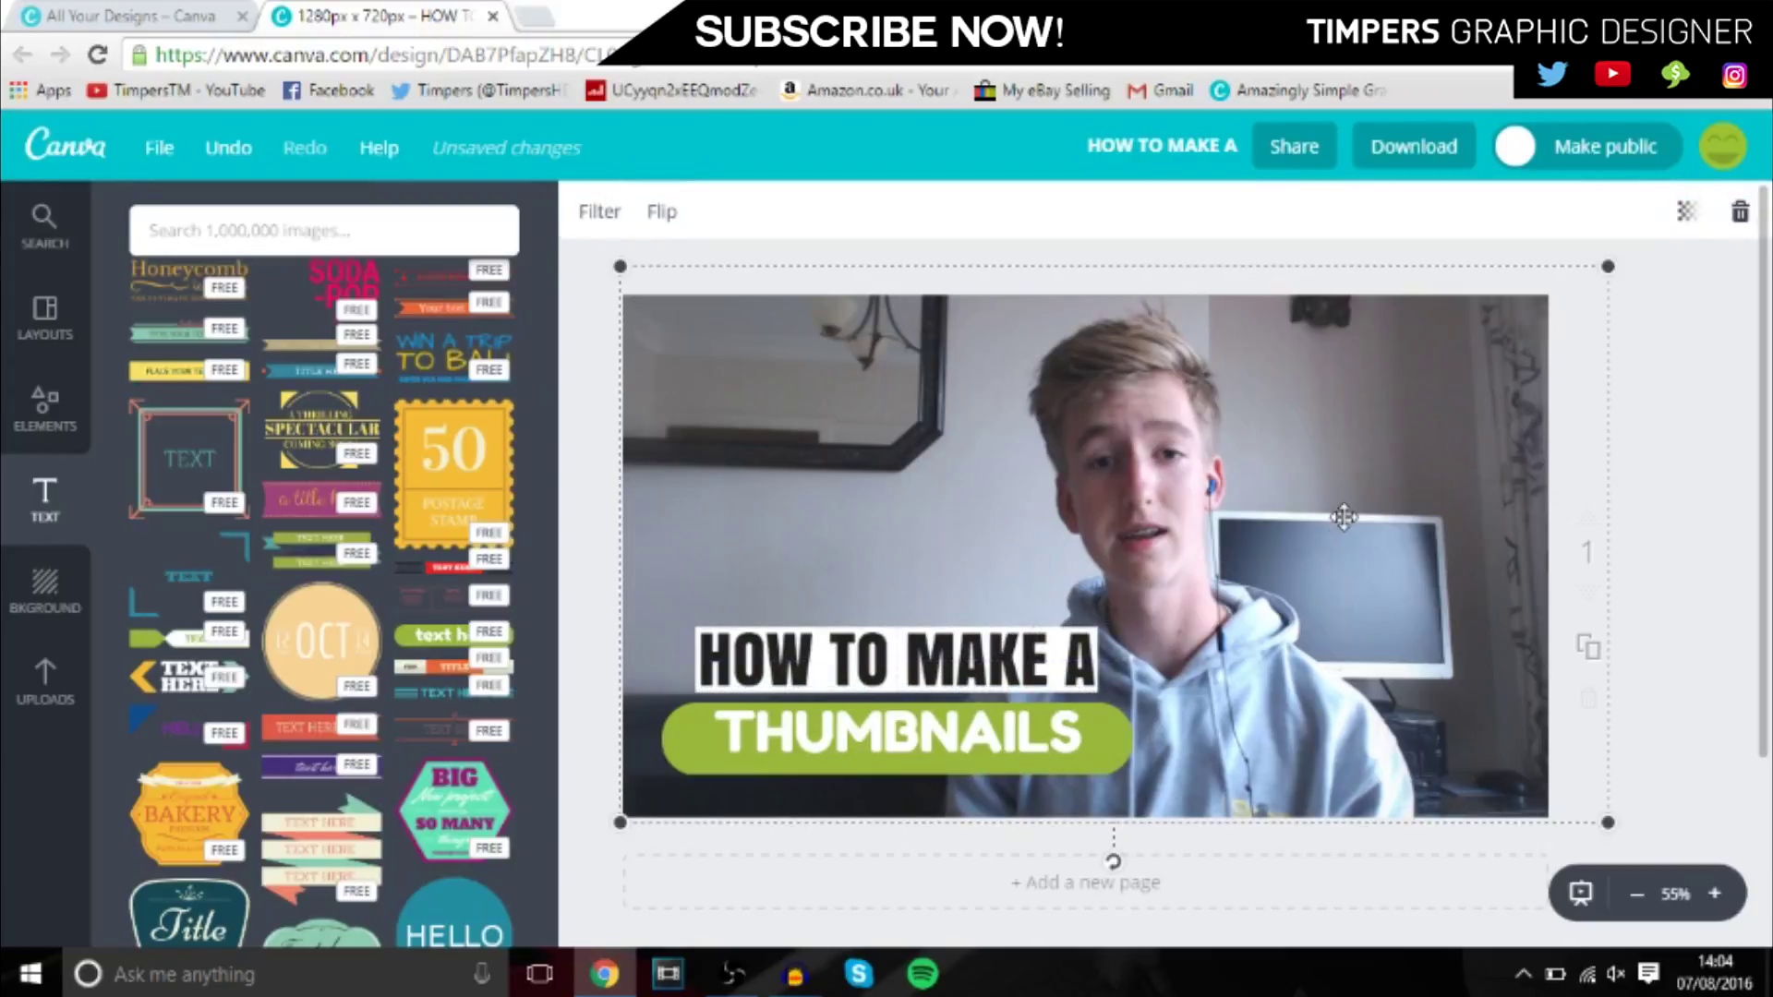
- Browse the Elements icons collection, then bring up the image search box
{"action": "left_click", "coordinate": [35, 404]}
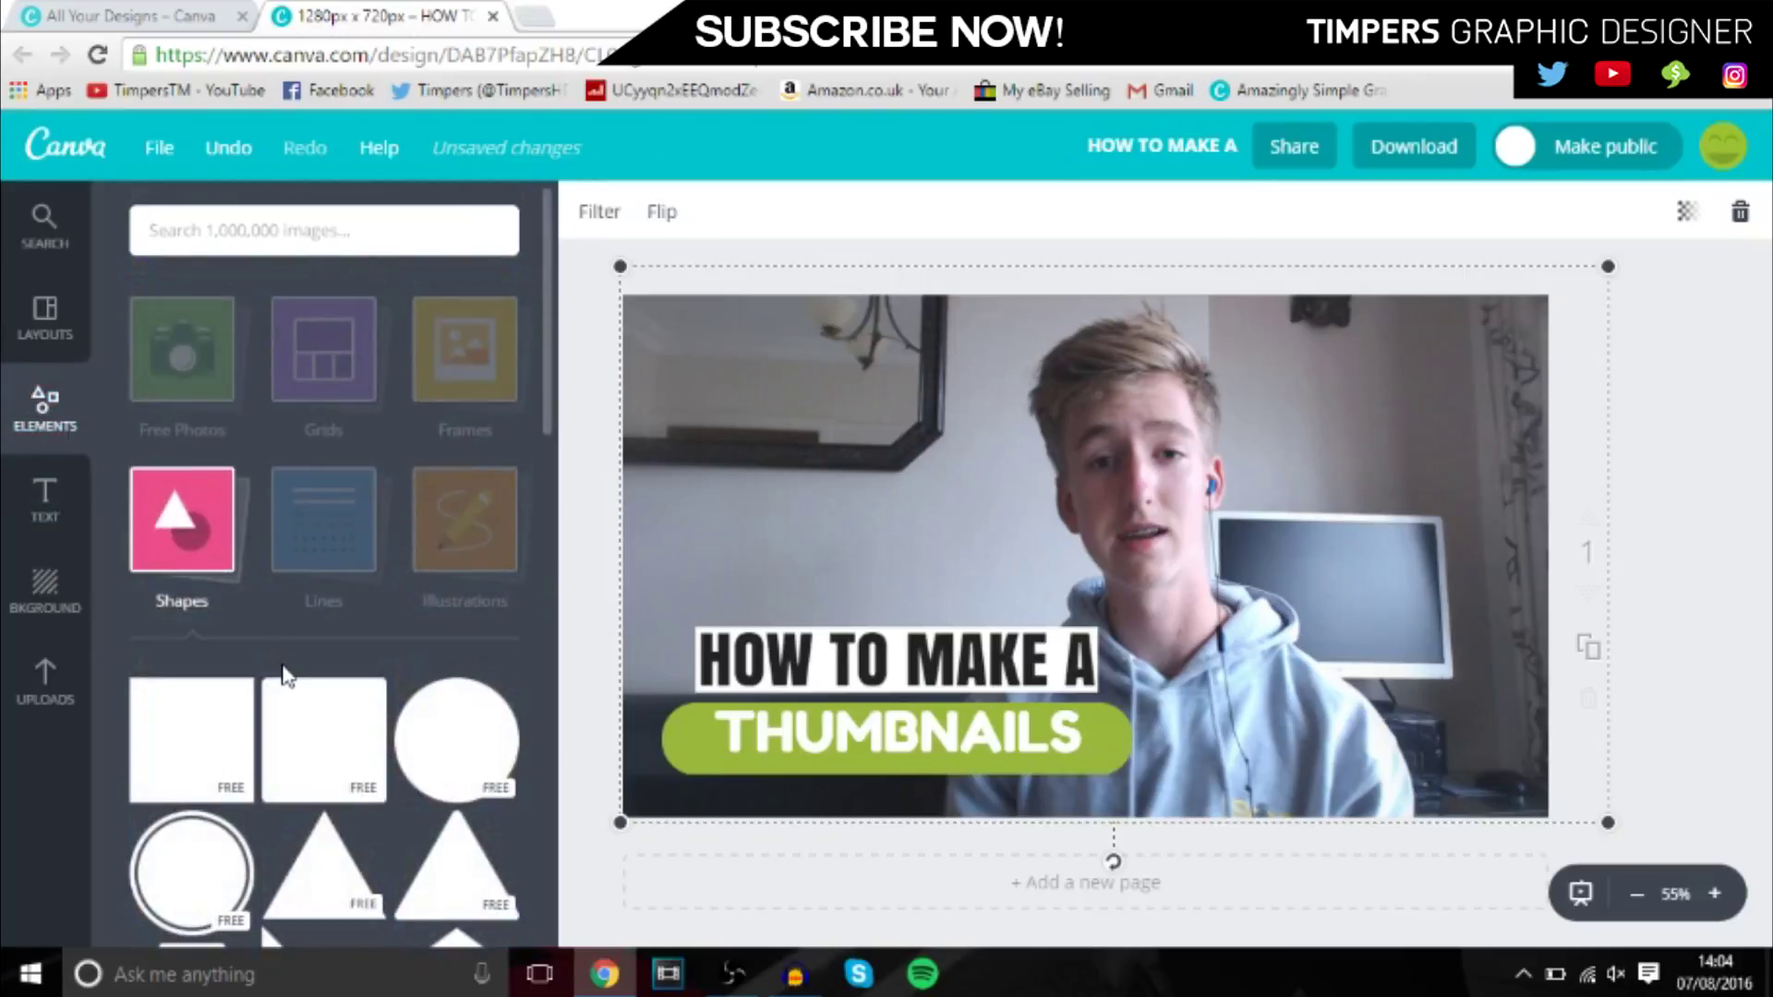
{"action": "scroll", "coordinate": [280, 674], "scroll_direction": "down", "scroll_amount": 3}
{"action": "scroll", "coordinate": [283, 679], "scroll_direction": "up", "scroll_amount": 5}
{"action": "left_click", "coordinate": [229, 537]}
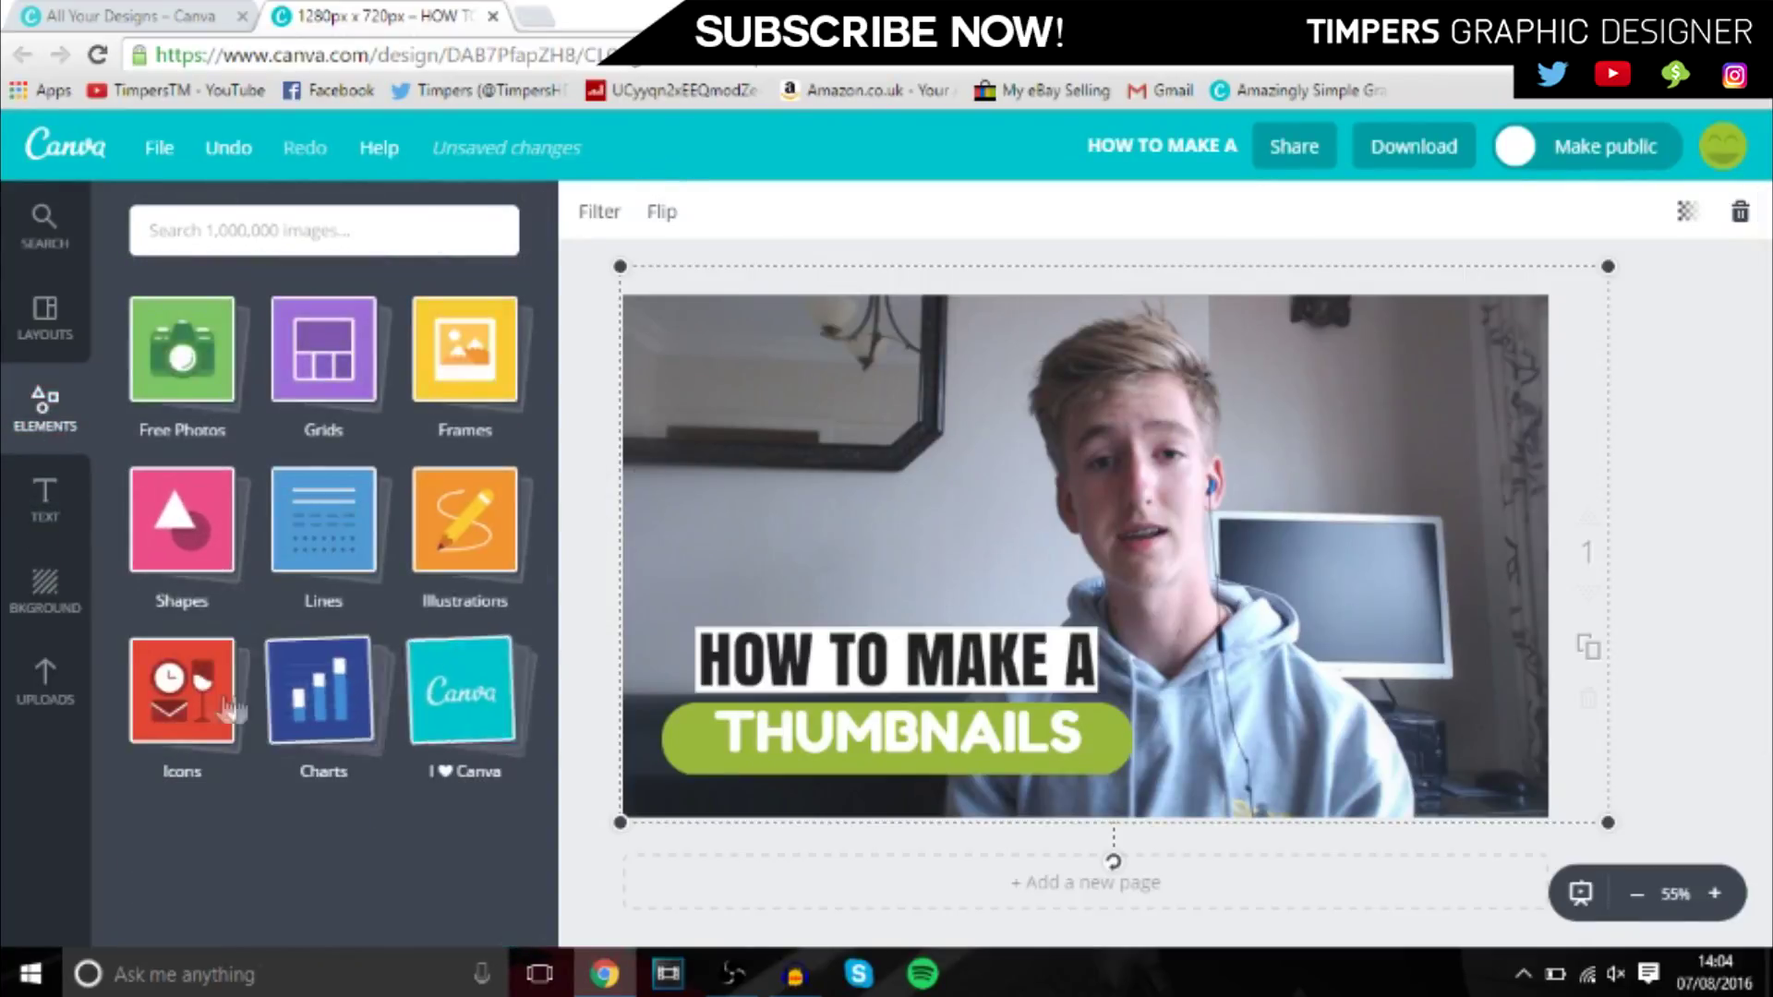
{"action": "left_click", "coordinate": [181, 691]}
{"action": "scroll", "coordinate": [388, 729], "scroll_direction": "down", "scroll_amount": 5}
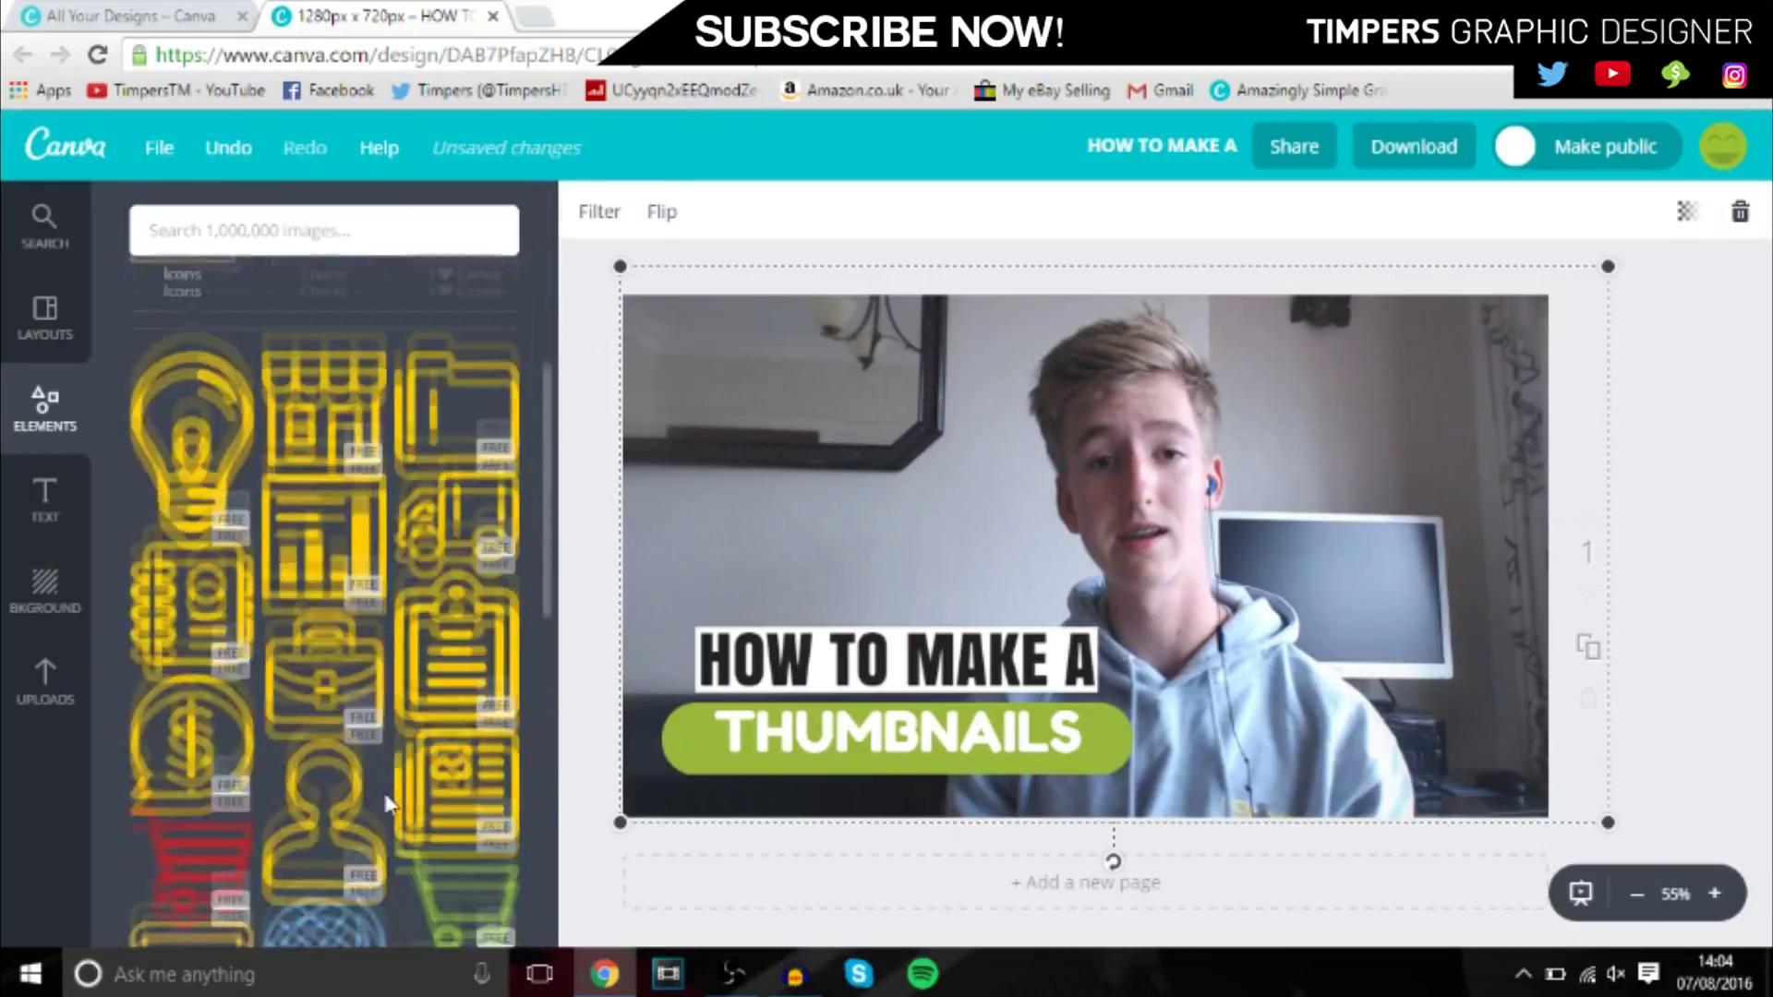
{"action": "scroll", "coordinate": [424, 783], "scroll_direction": "down", "scroll_amount": 10}
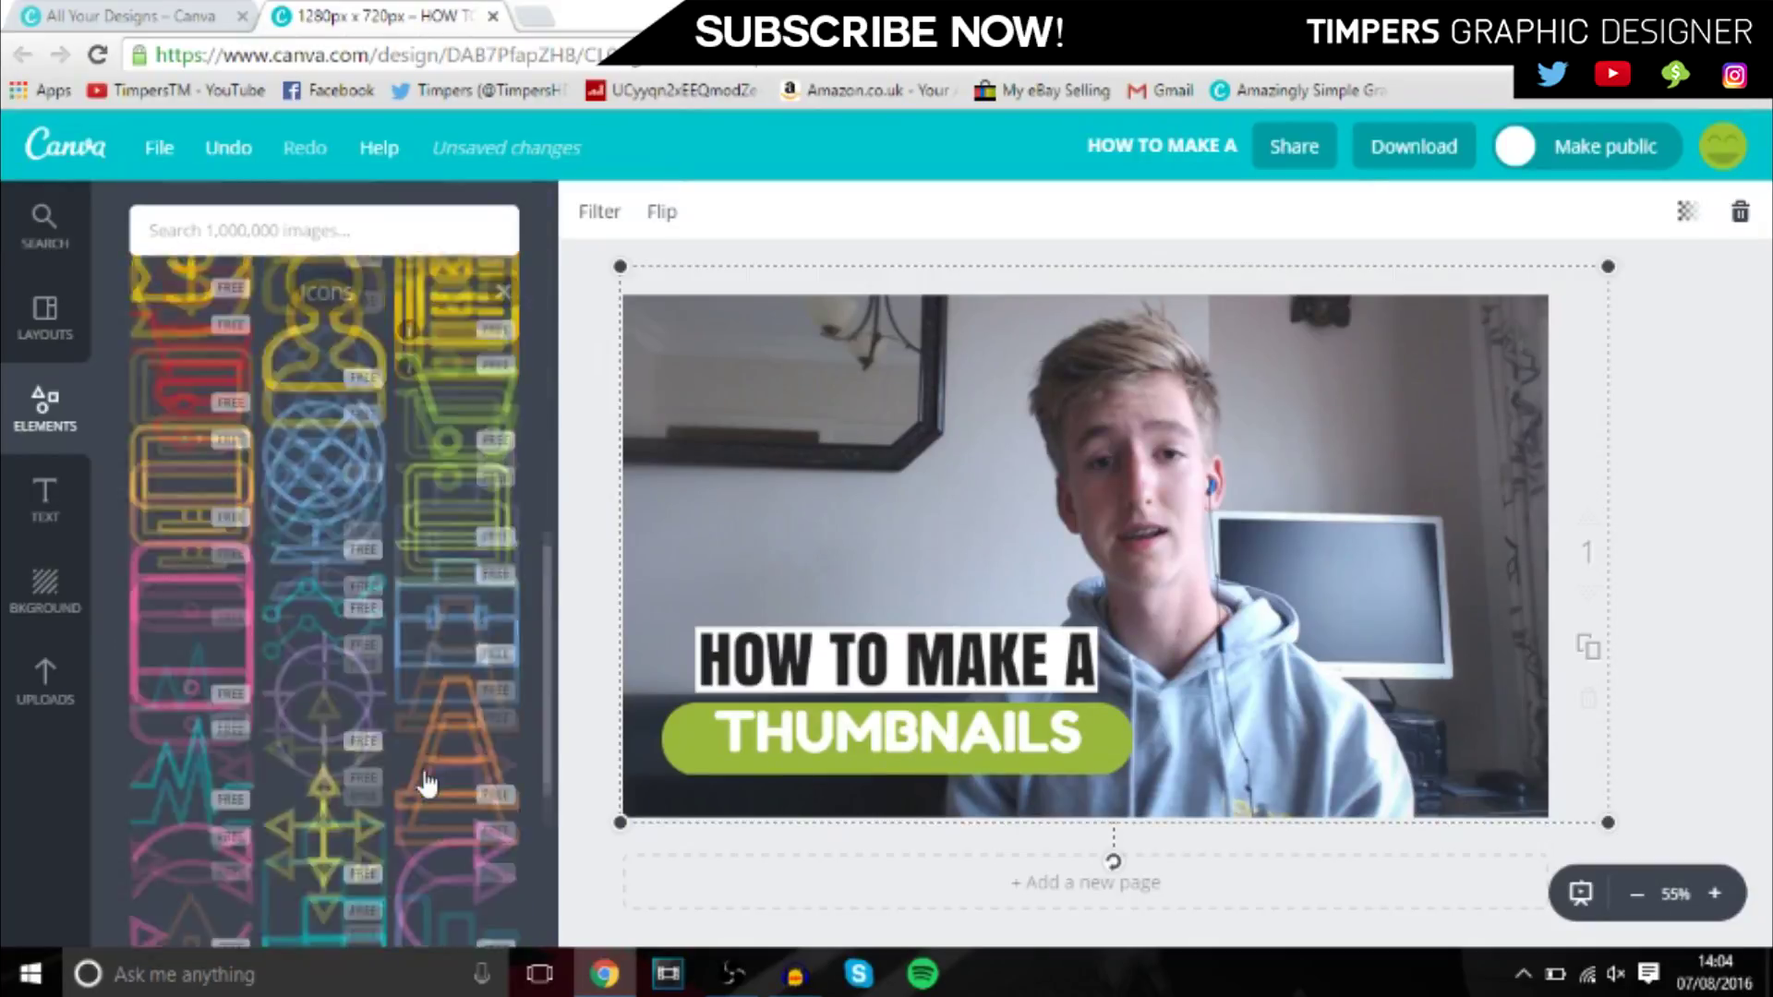
{"action": "scroll", "coordinate": [427, 783], "scroll_direction": "down", "scroll_amount": 3}
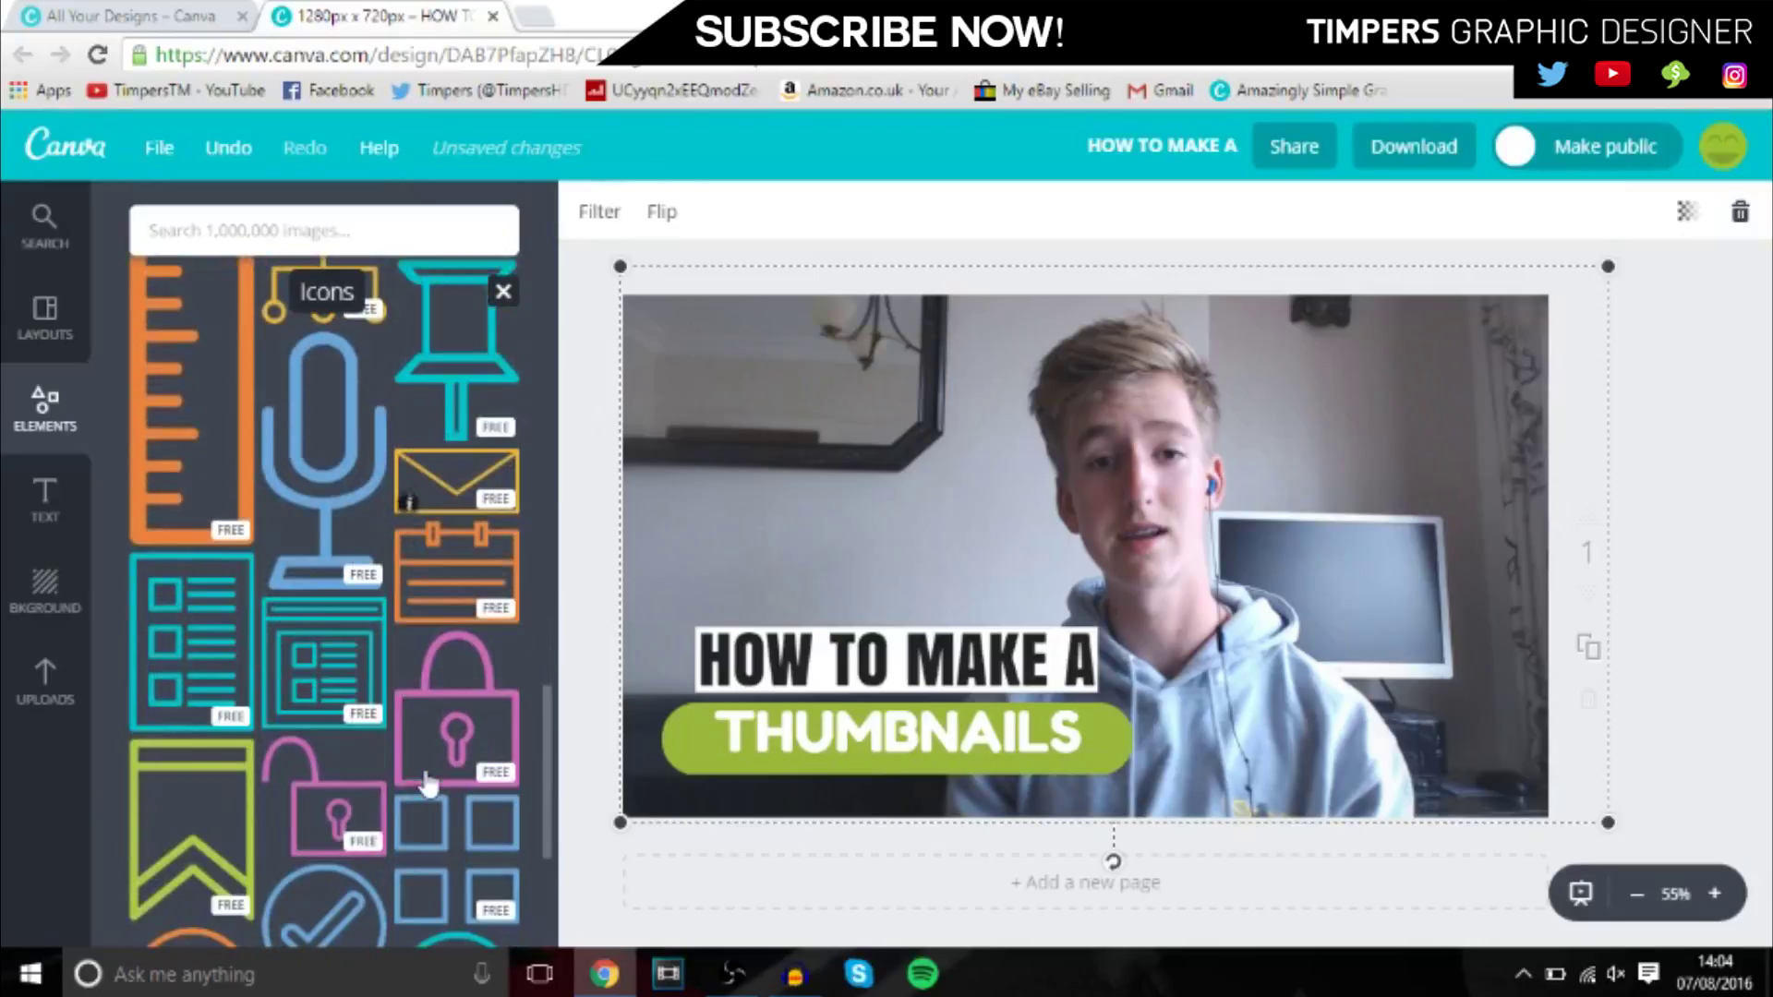
{"action": "scroll", "coordinate": [424, 783], "scroll_direction": "down", "scroll_amount": 10}
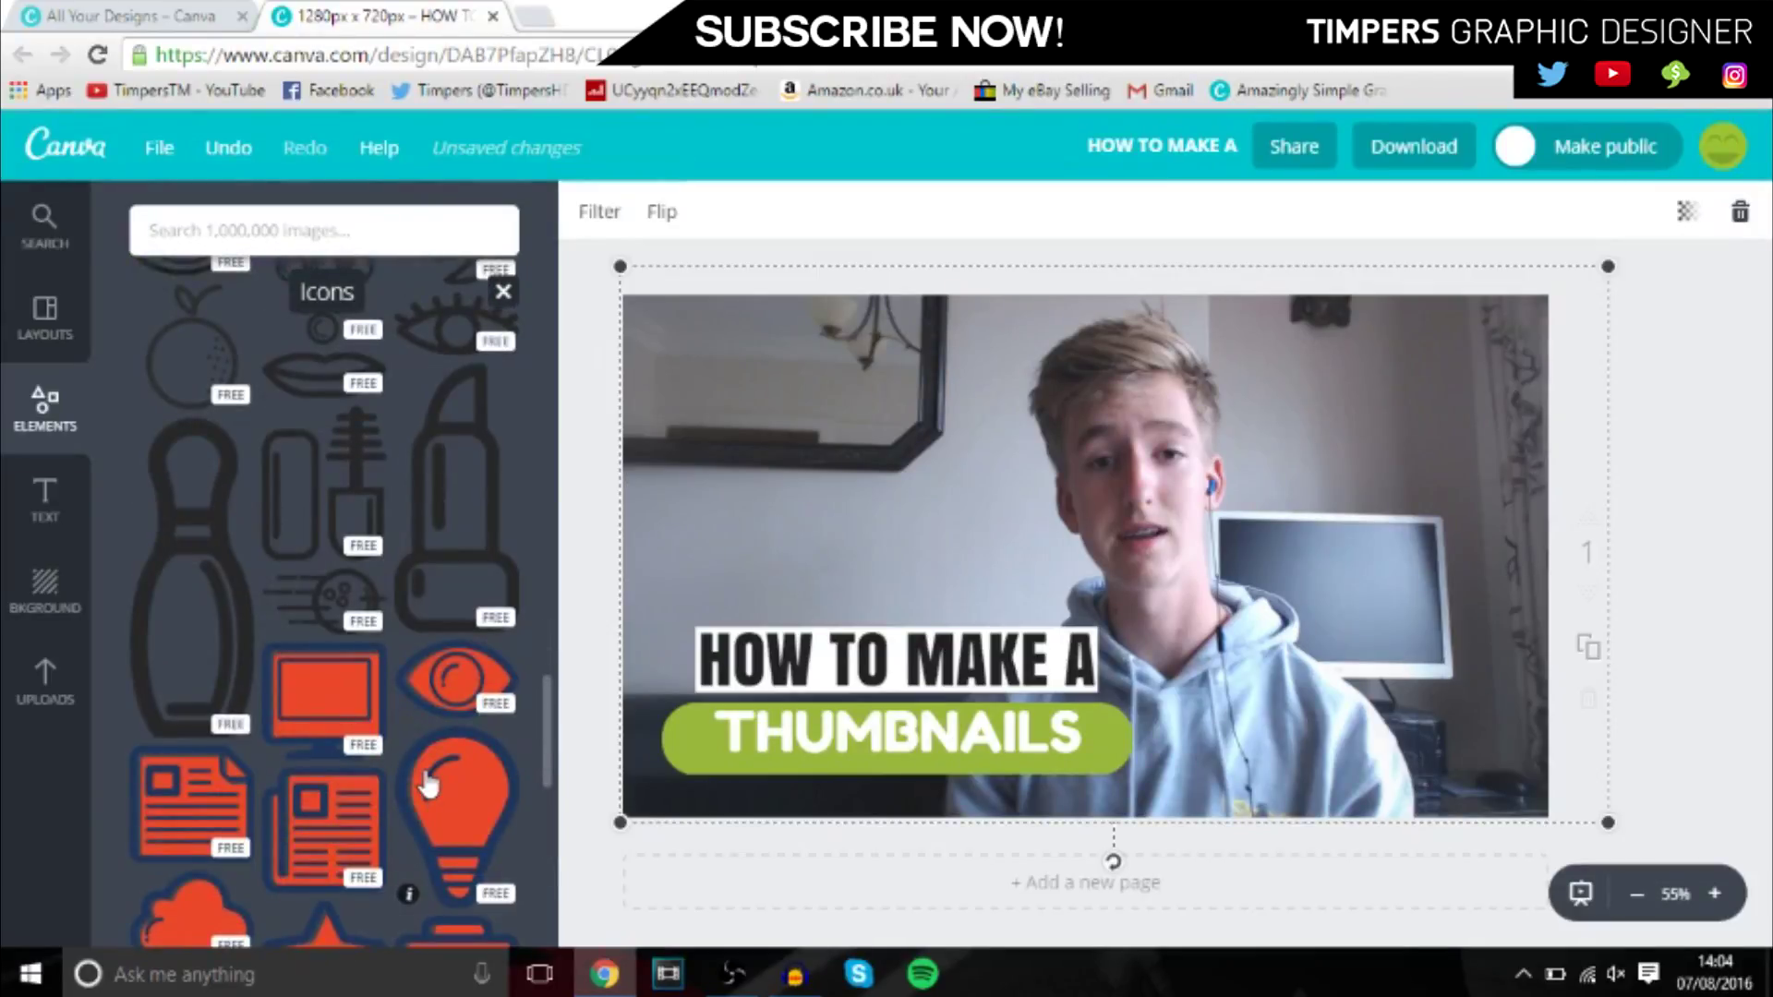
{"action": "scroll", "coordinate": [425, 780], "scroll_direction": "down", "scroll_amount": 10}
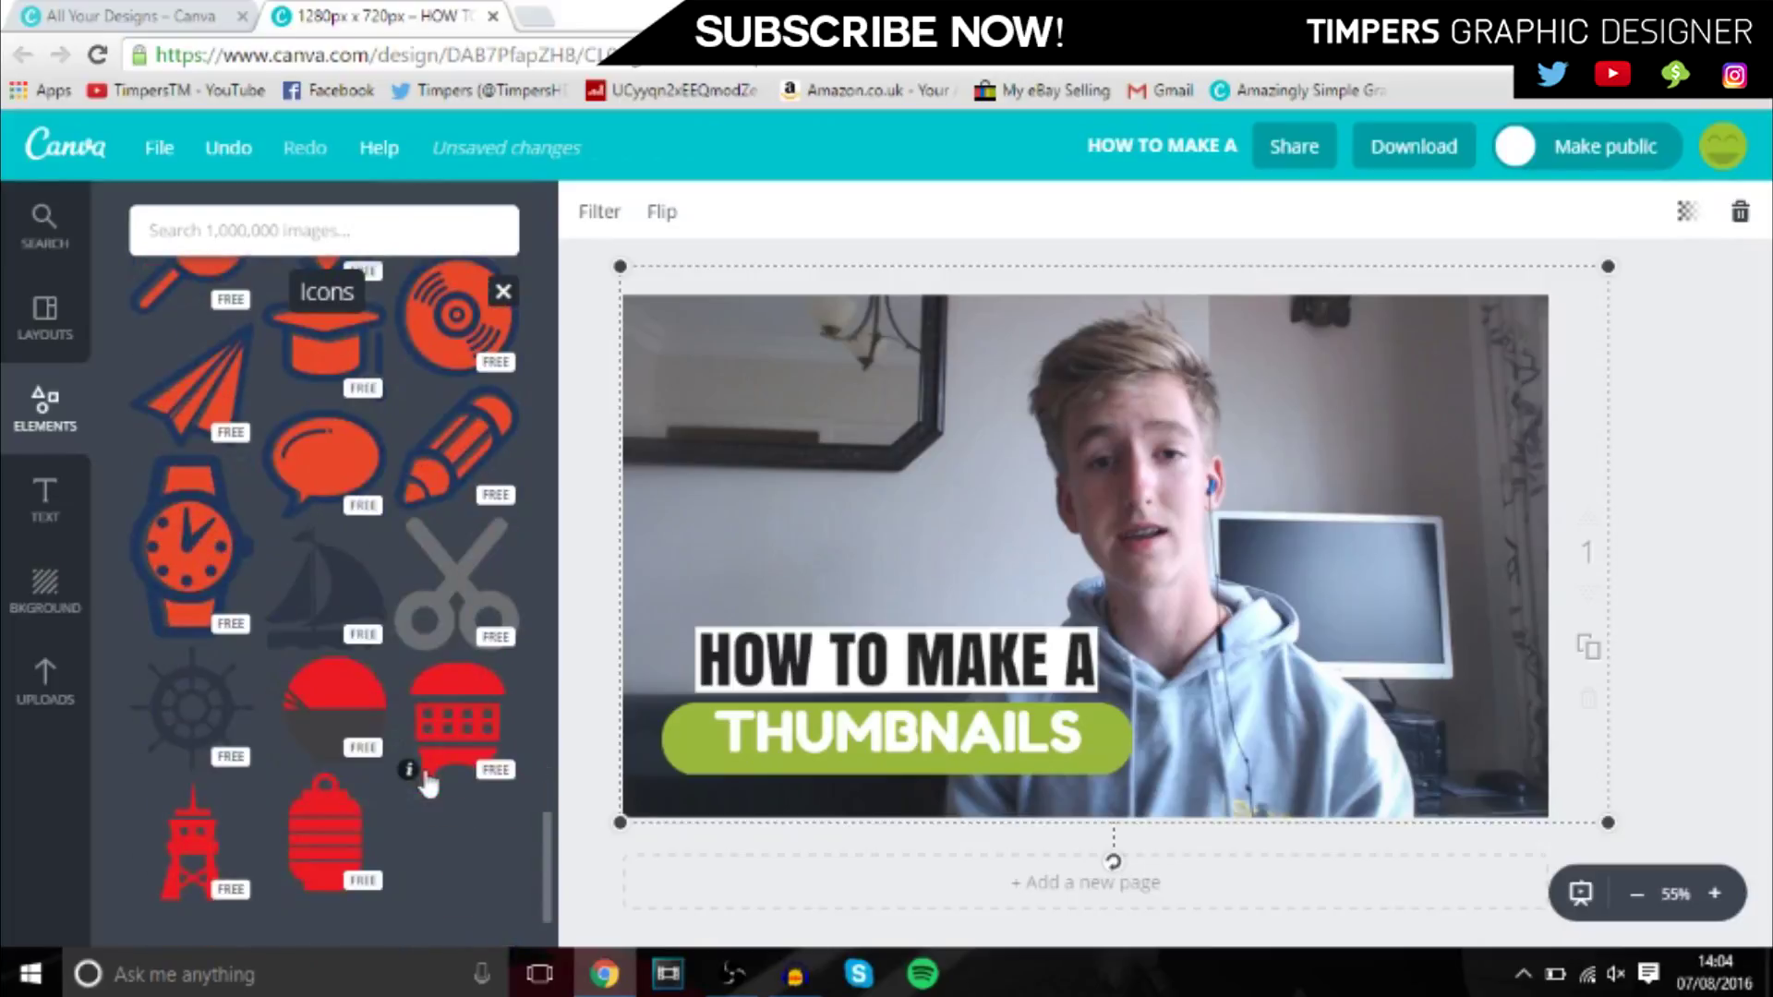
{"action": "scroll", "coordinate": [424, 780], "scroll_direction": "up", "scroll_amount": 10}
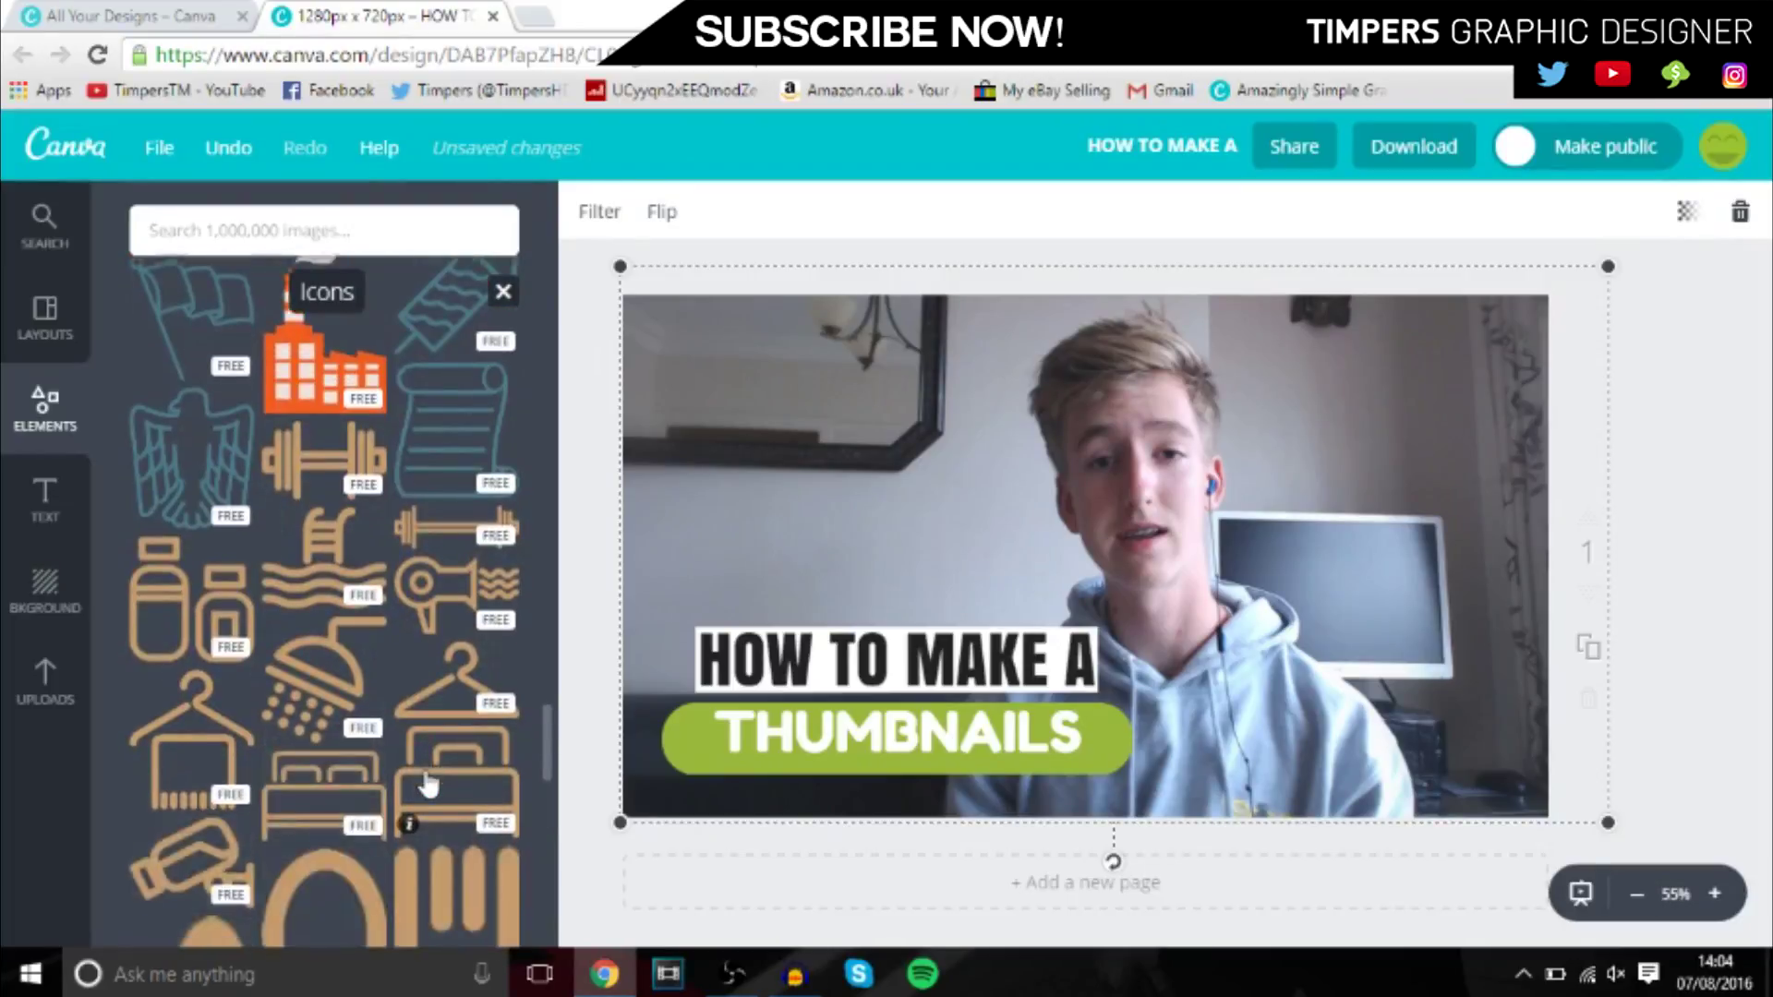
{"action": "scroll", "coordinate": [427, 783], "scroll_direction": "down", "scroll_amount": 10}
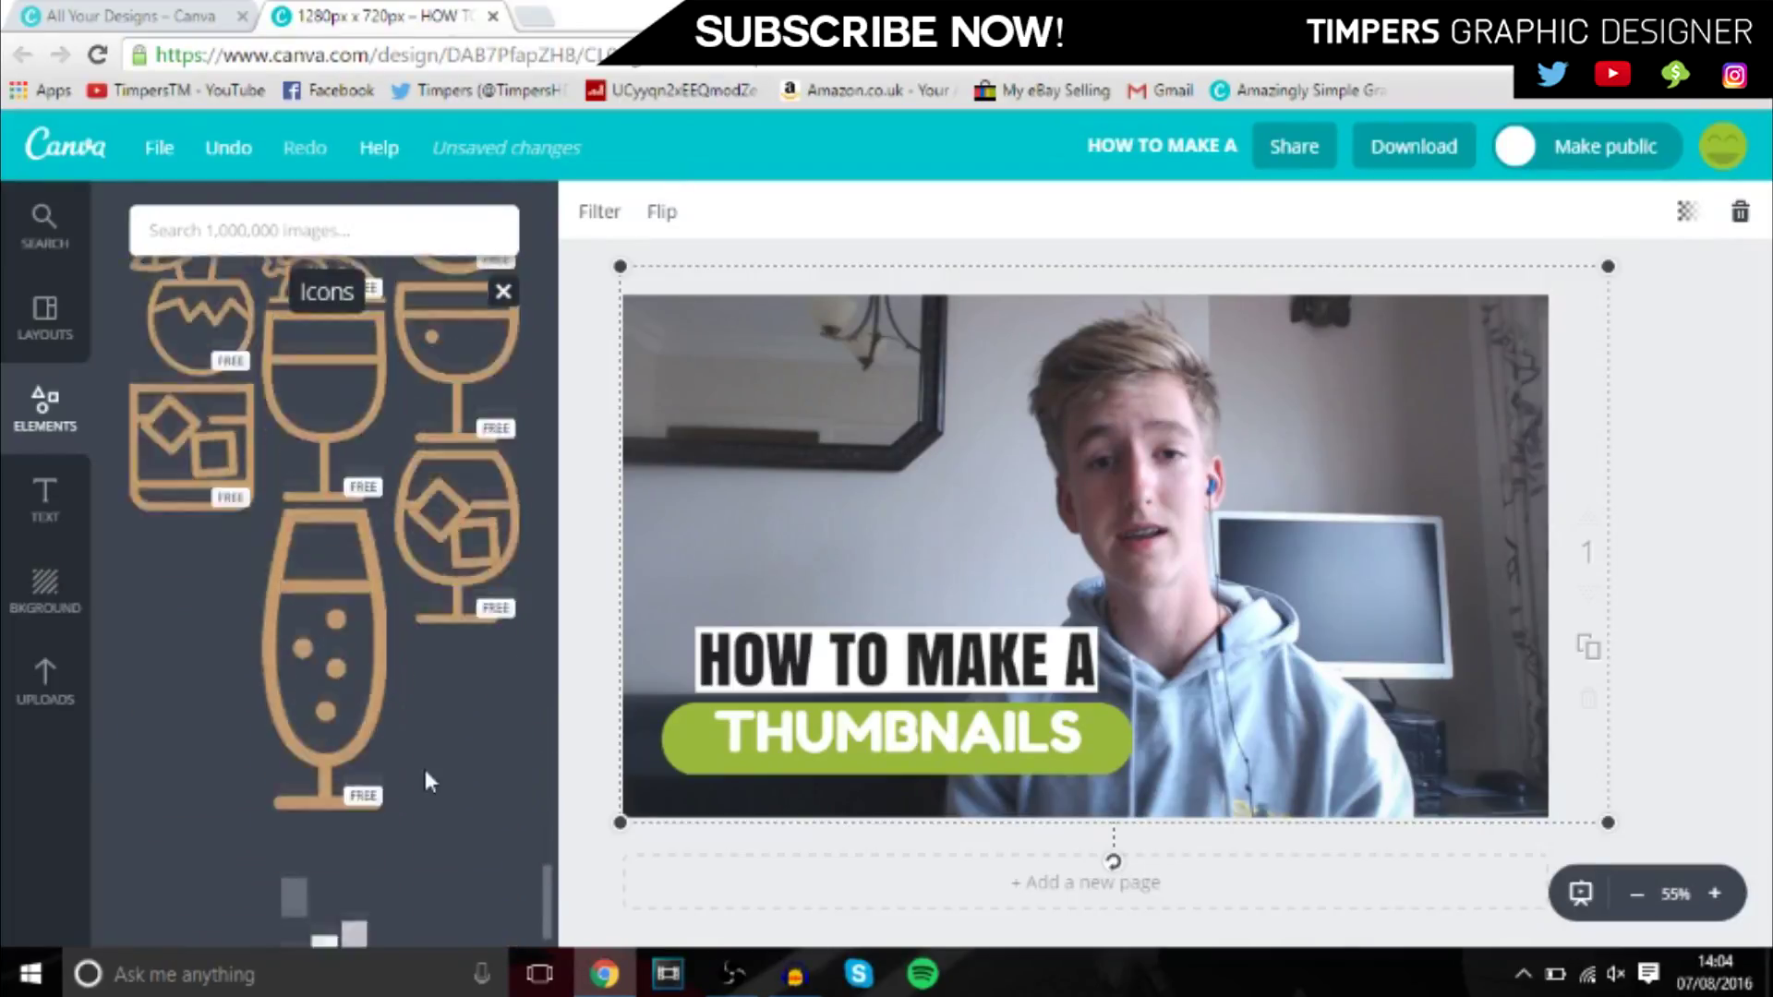
{"action": "scroll", "coordinate": [424, 780], "scroll_direction": "down", "scroll_amount": 10}
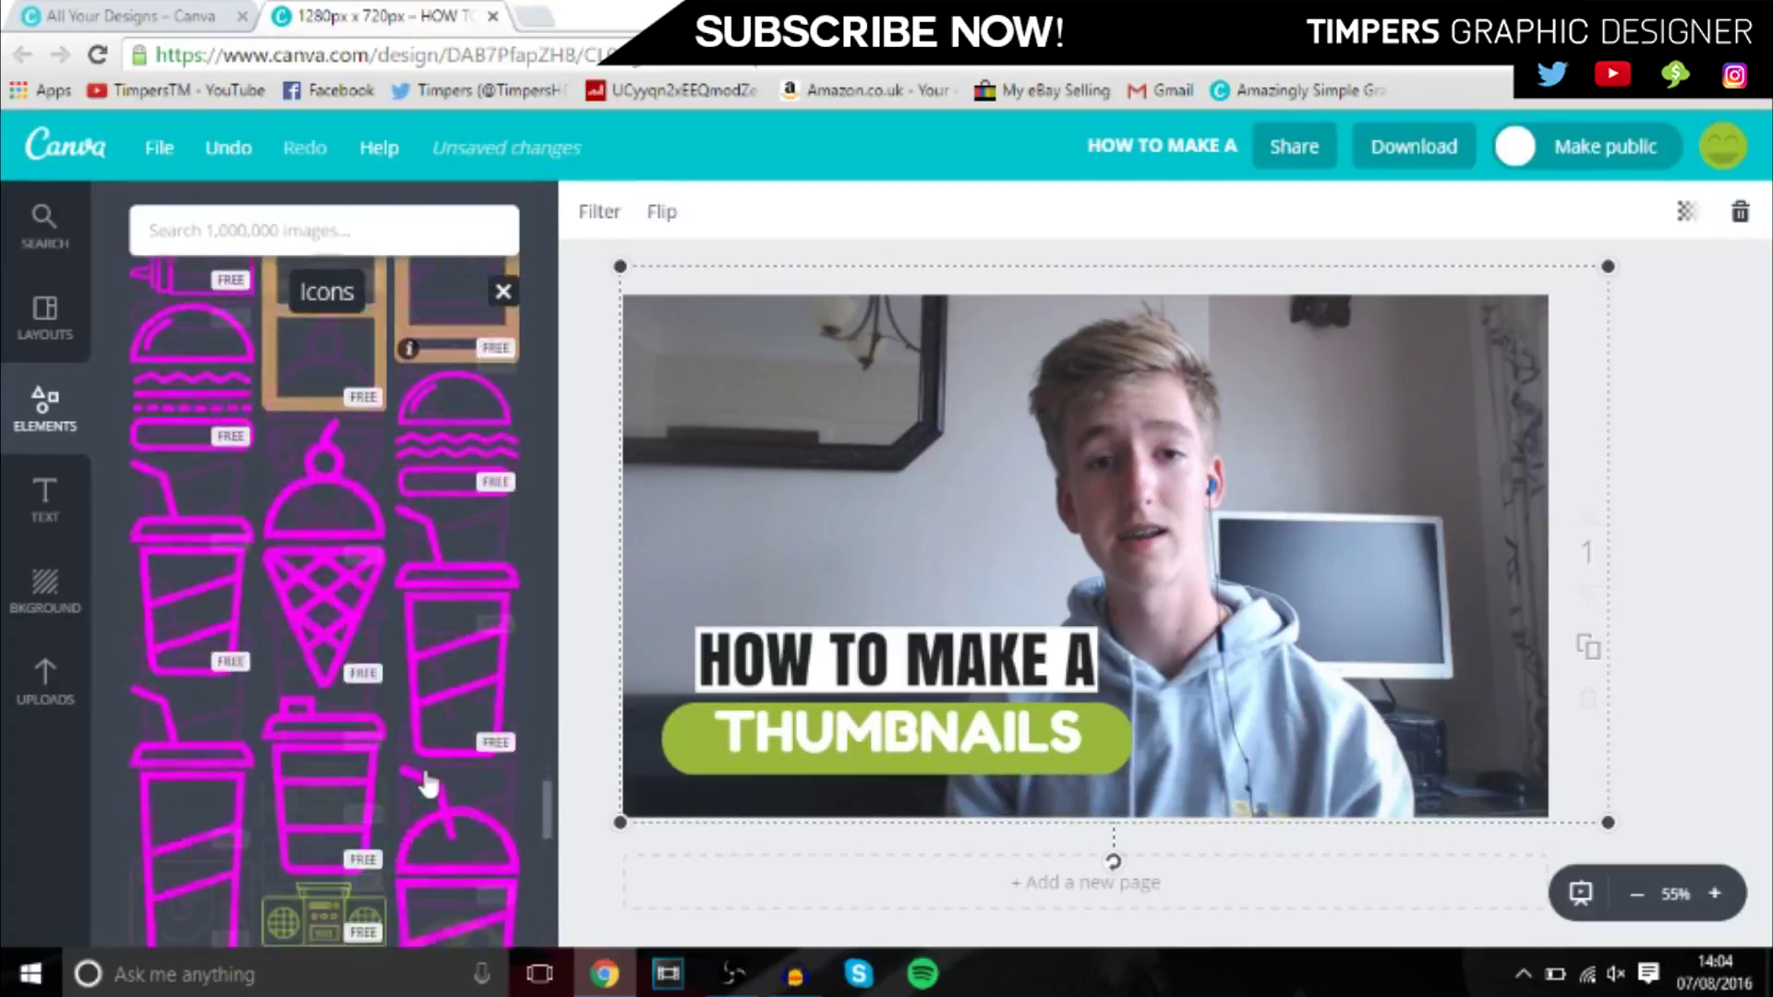
{"action": "scroll", "coordinate": [425, 783], "scroll_direction": "down", "scroll_amount": 10}
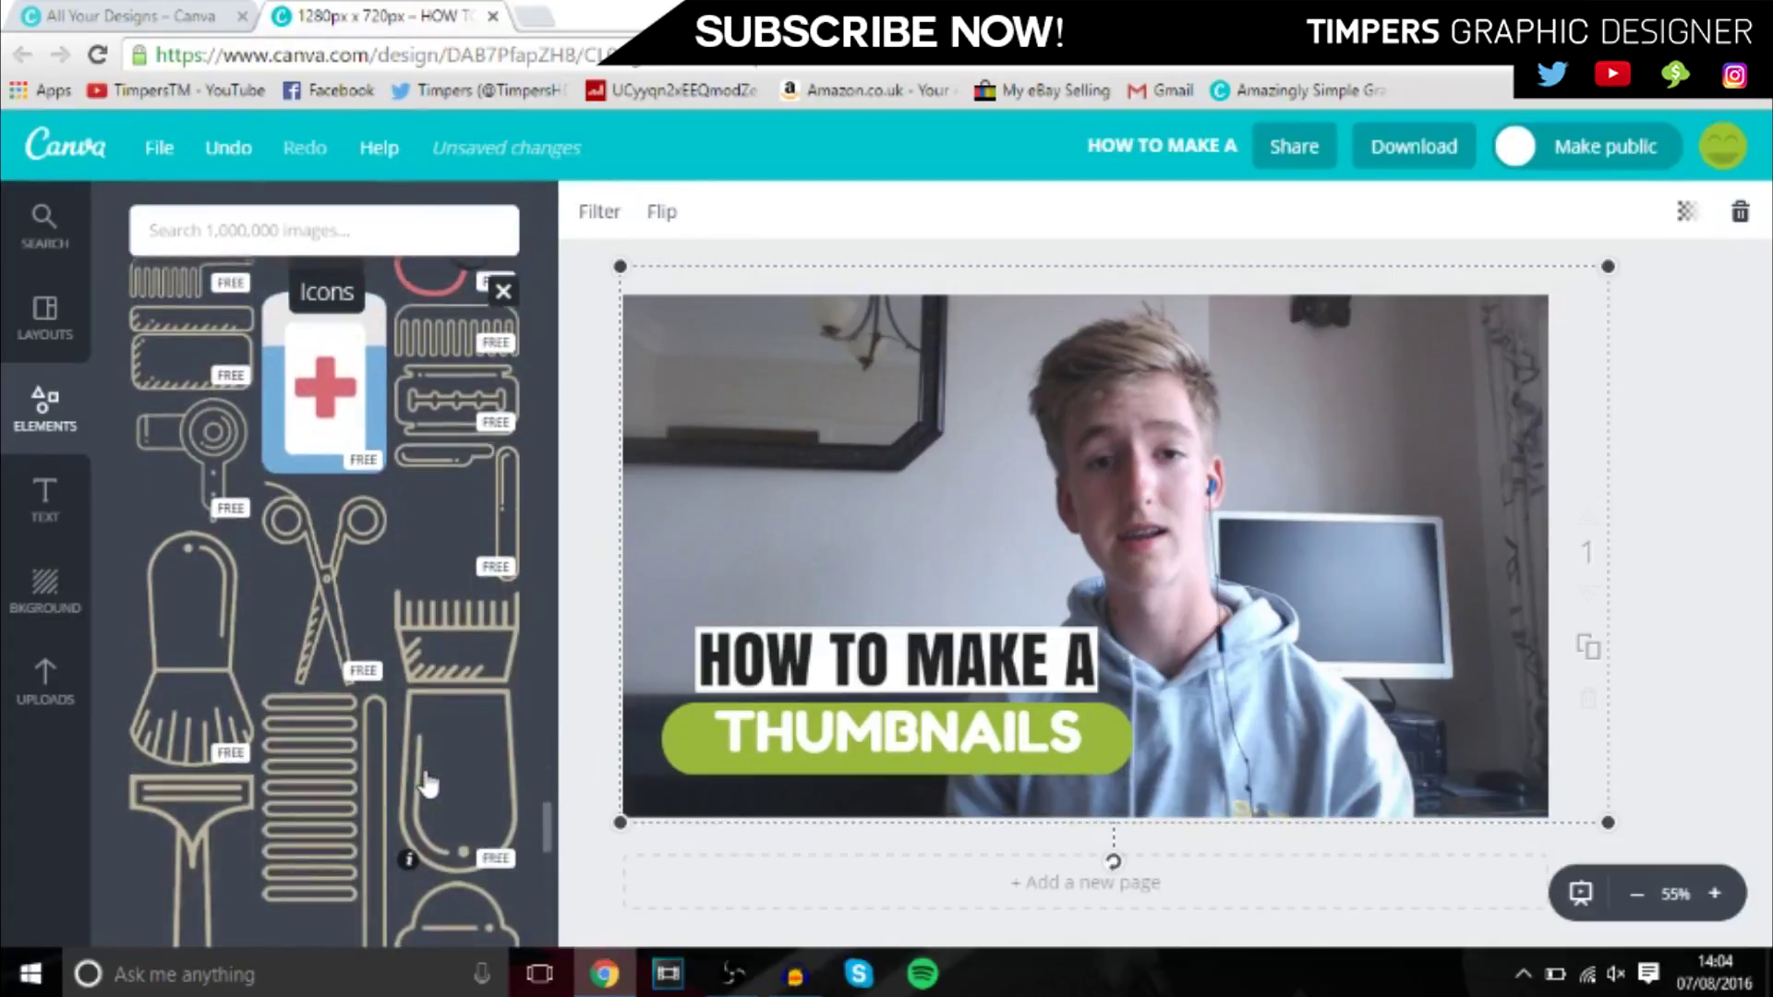
{"action": "scroll", "coordinate": [428, 783], "scroll_direction": "down", "scroll_amount": 3}
{"action": "scroll", "coordinate": [426, 783], "scroll_direction": "down", "scroll_amount": 4}
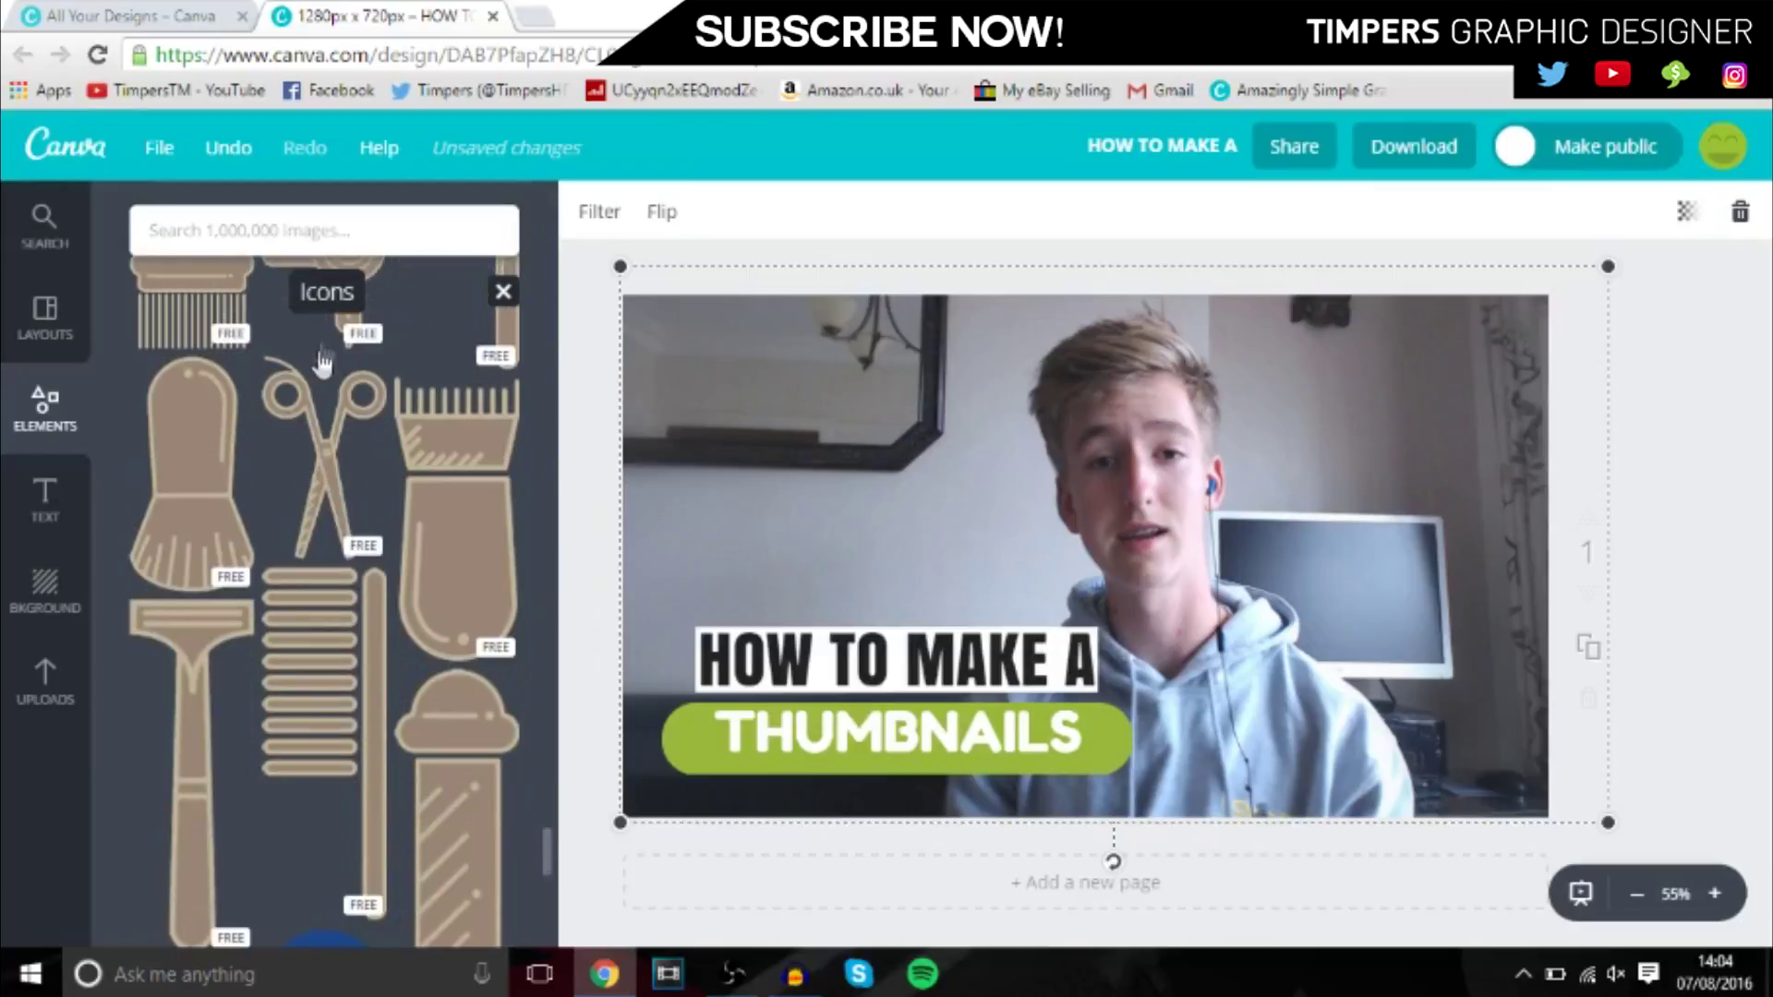
{"action": "left_click", "coordinate": [308, 230]}
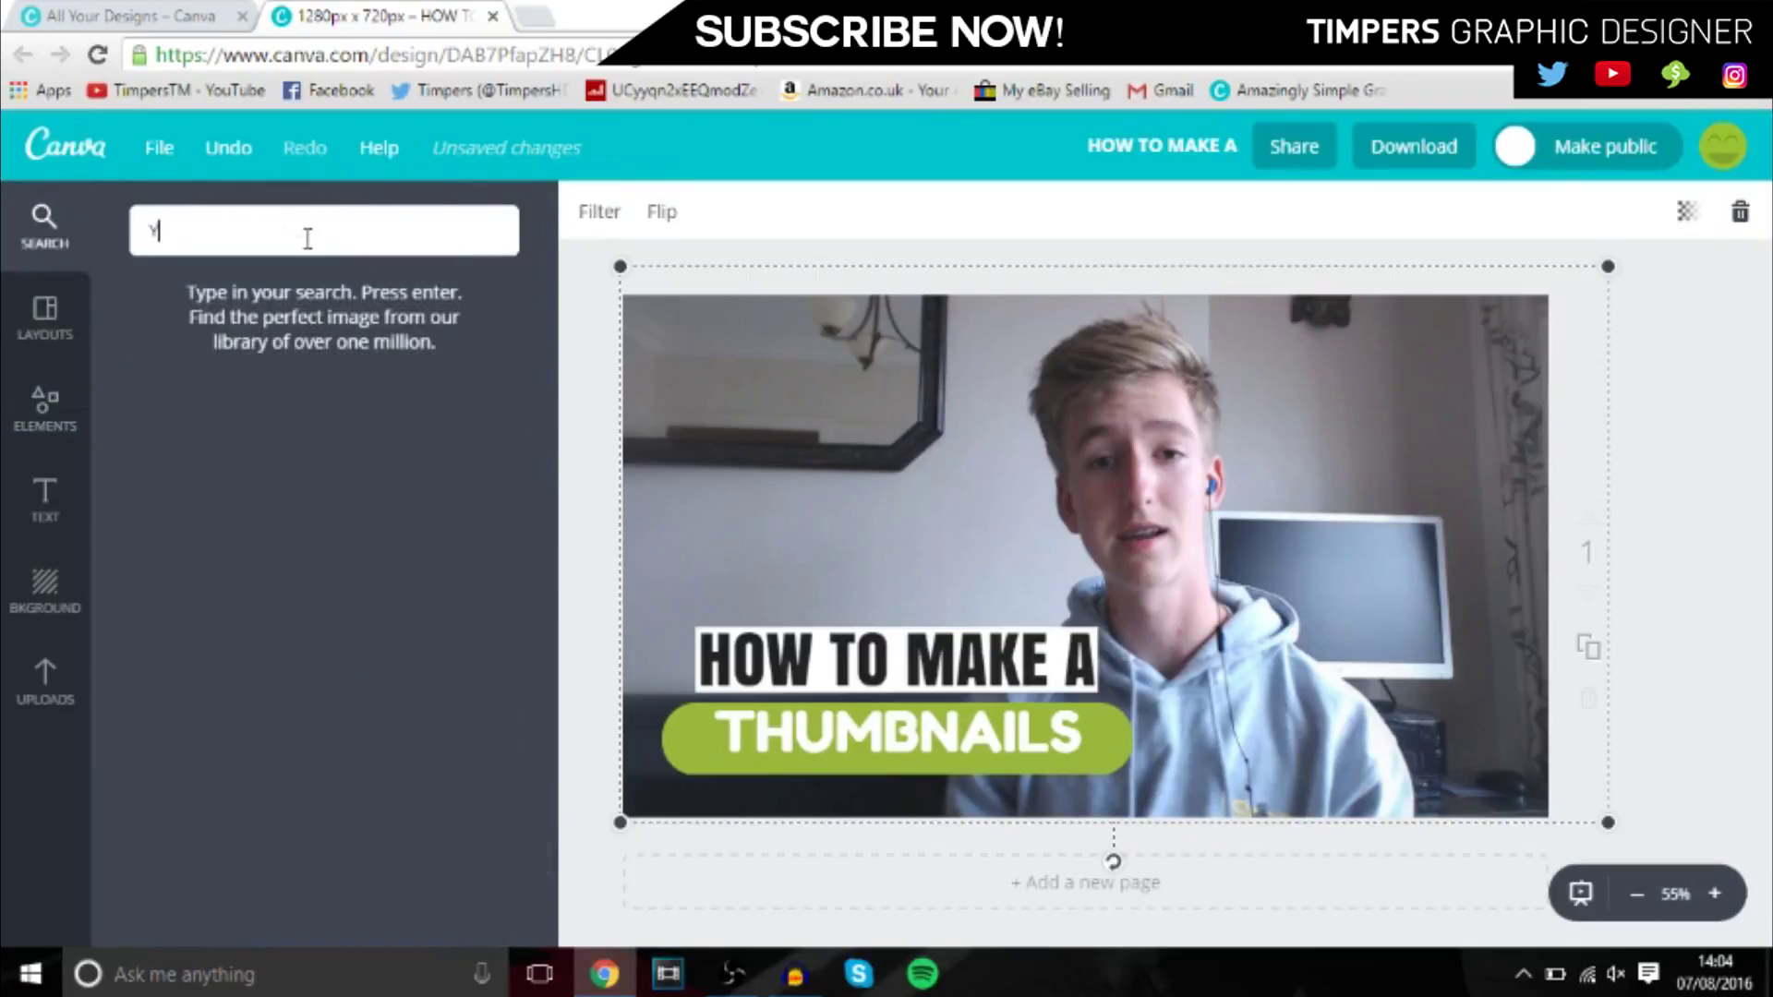
- Search 'YOUTUBE', add the red play logo, shrink it and place it beside THUMBNAILS
{"action": "key", "text": "Return"}
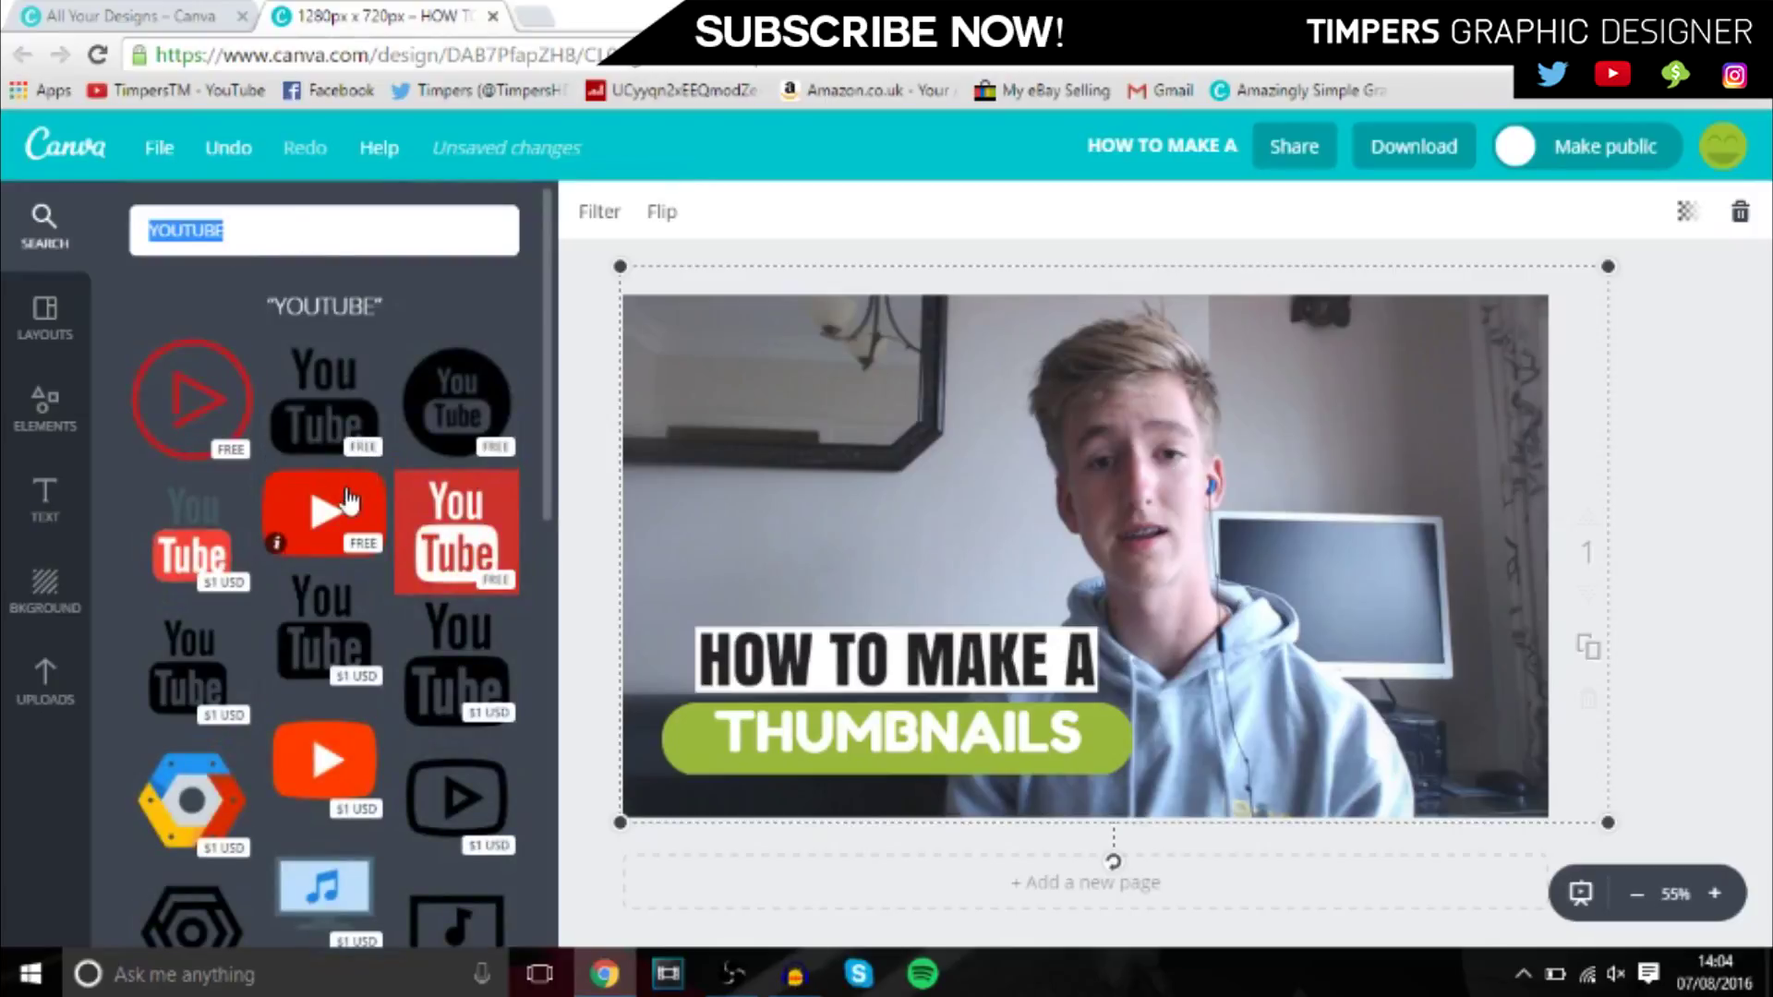
{"action": "left_click", "coordinate": [347, 502]}
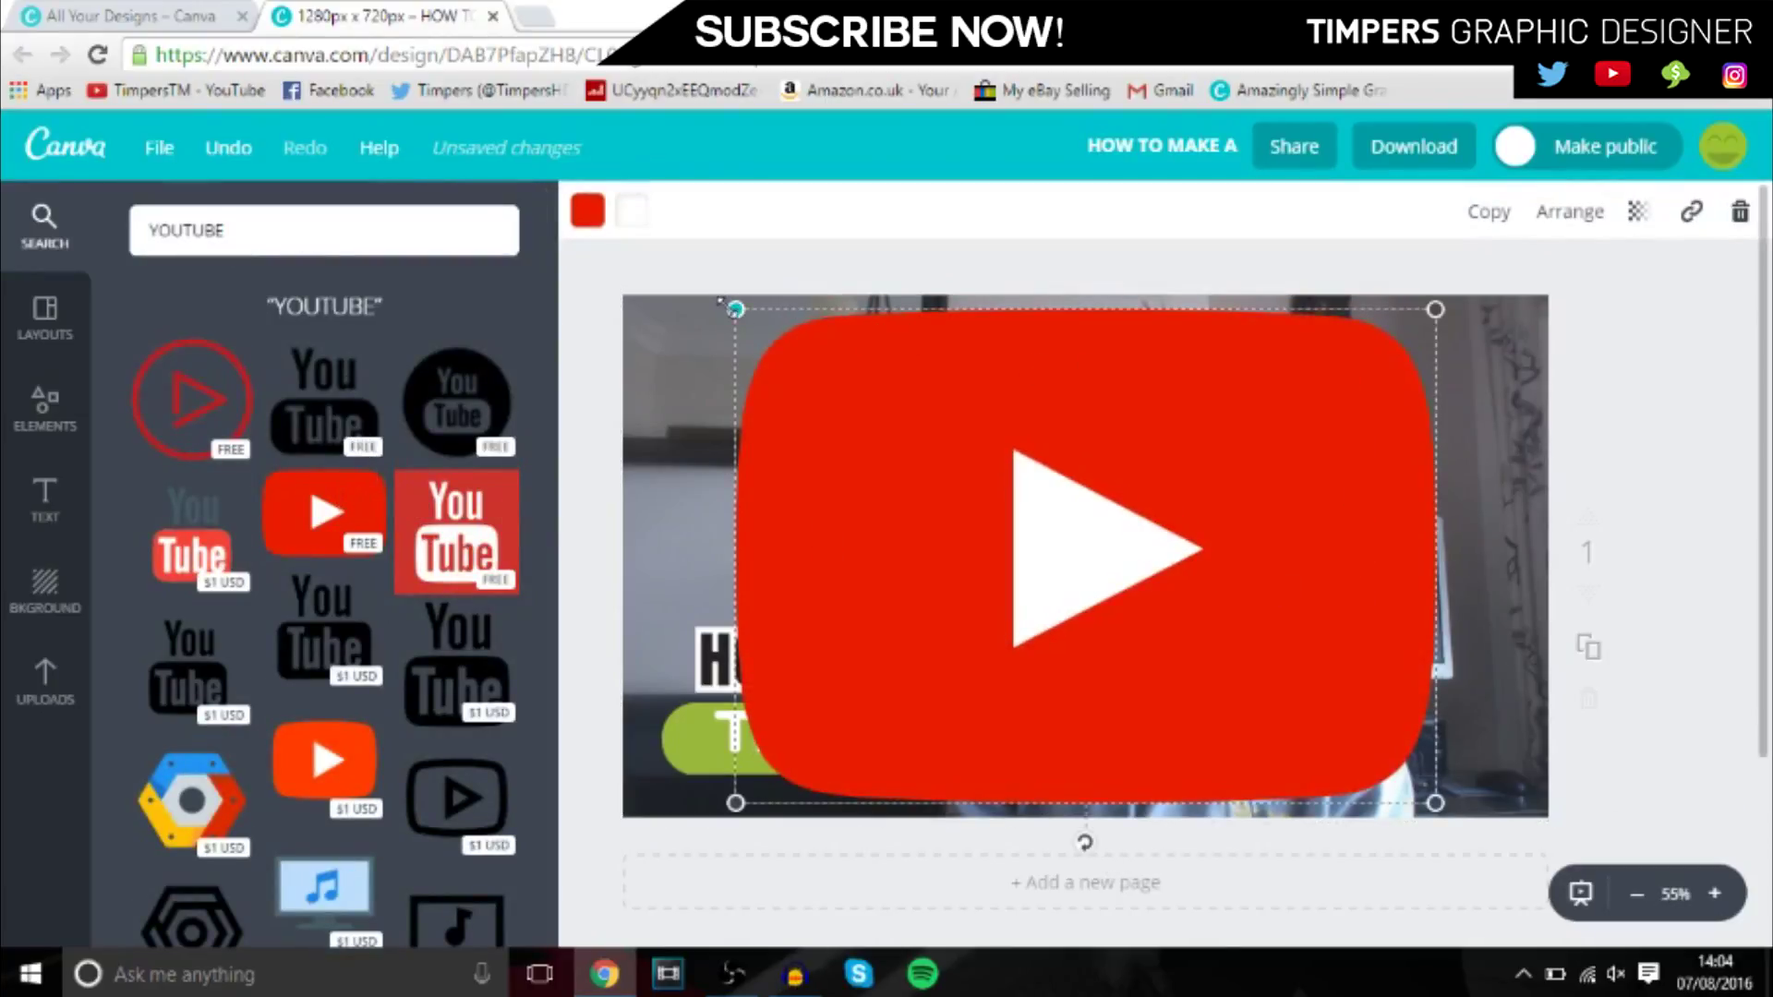
{"action": "left_click_drag", "start_coordinate": [722, 302], "coordinate": [1355, 661]}
{"action": "left_click_drag", "start_coordinate": [1375, 662], "coordinate": [1192, 638]}
{"action": "left_click", "coordinate": [1374, 527]}
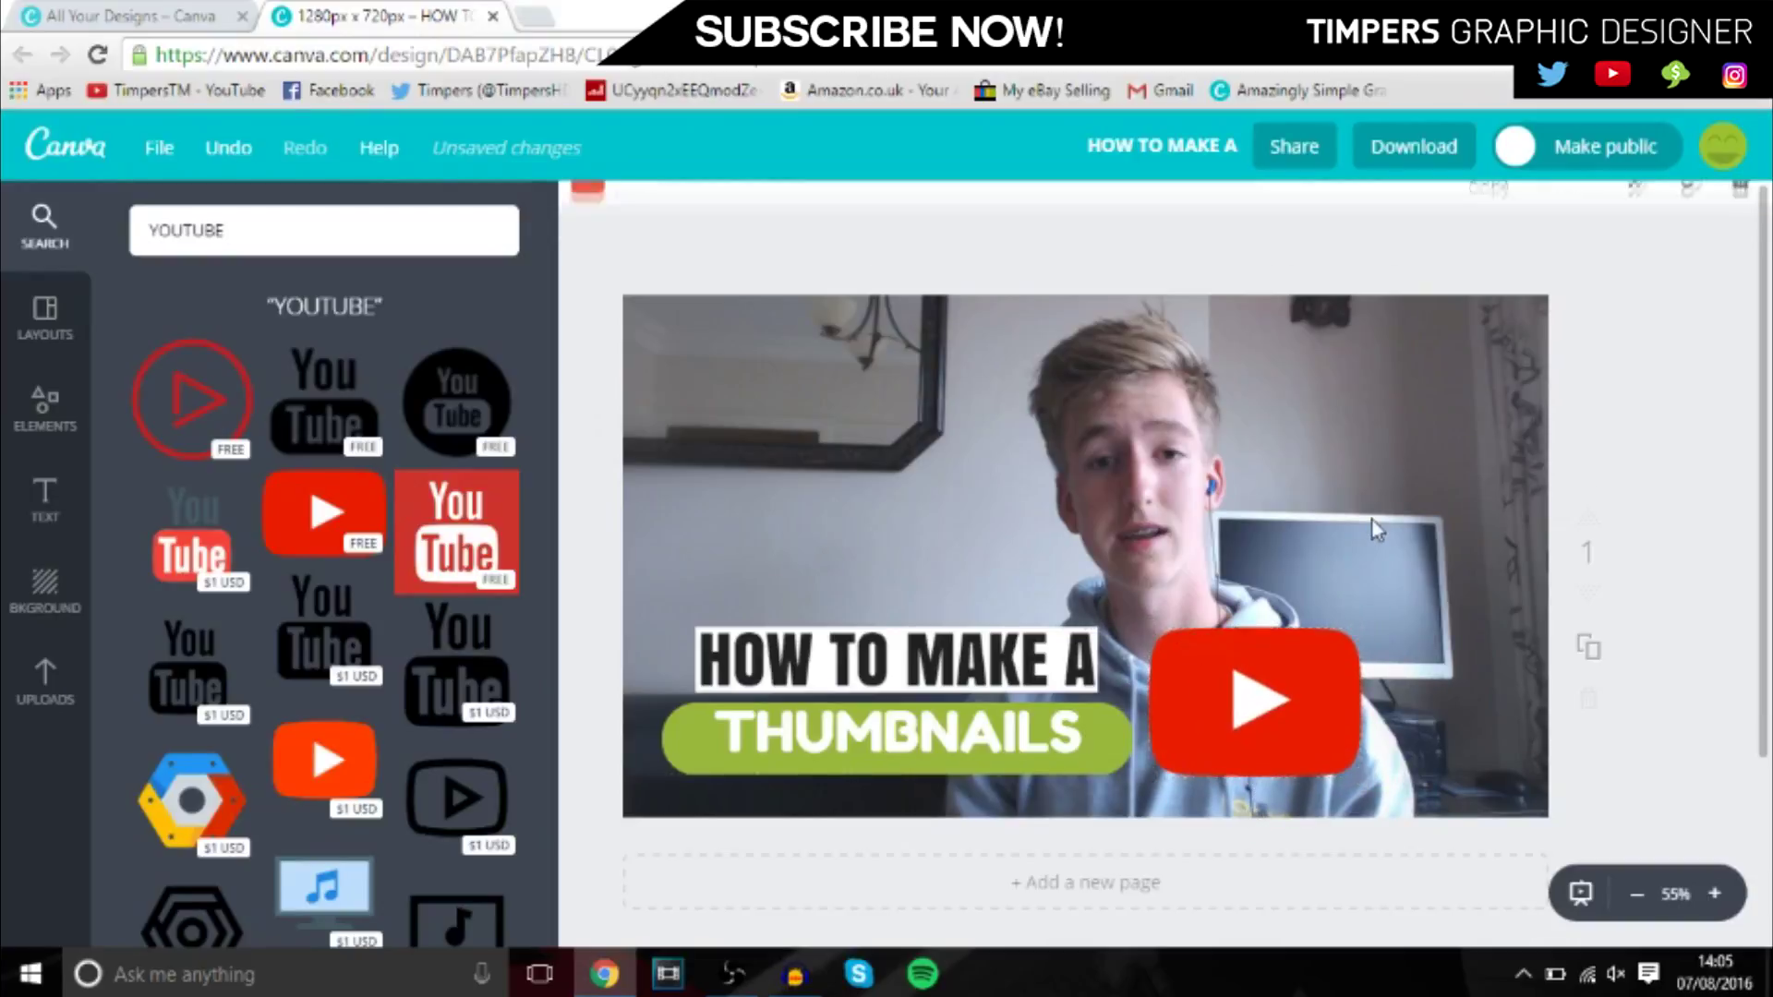